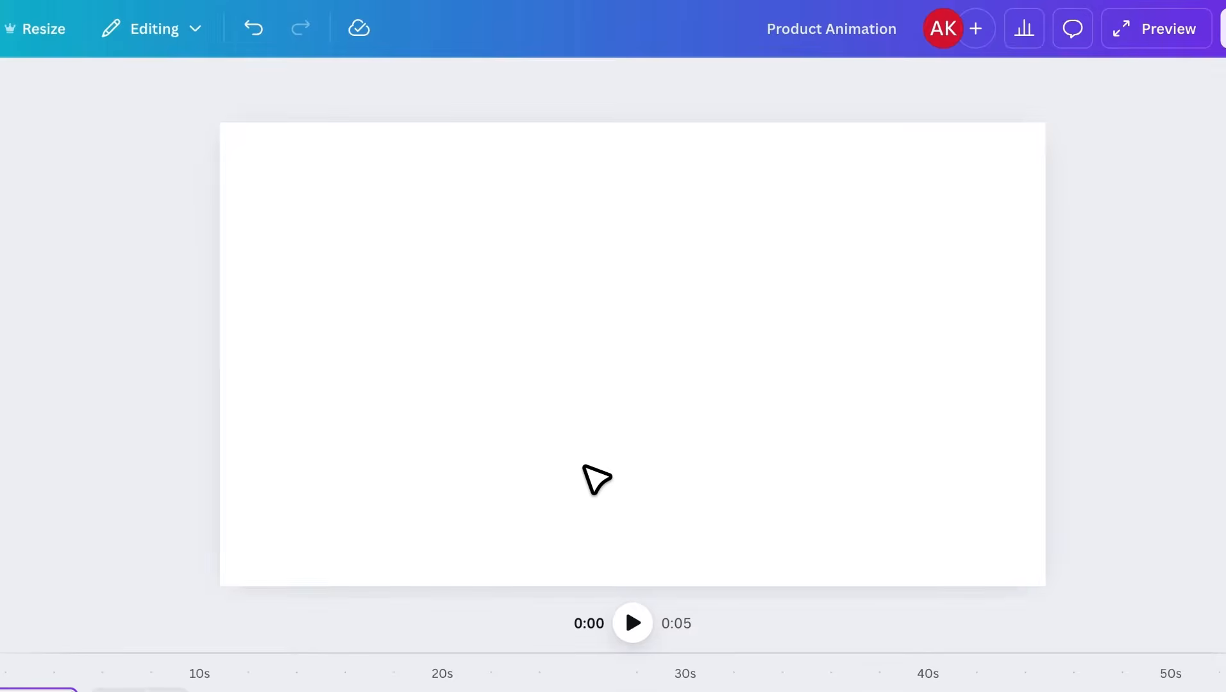
# Step: Place the perfume bottle photo in the middle of the blank page and remove its background
pyautogui.moveTo(574, 498); pyautogui.dragTo(595, 405)
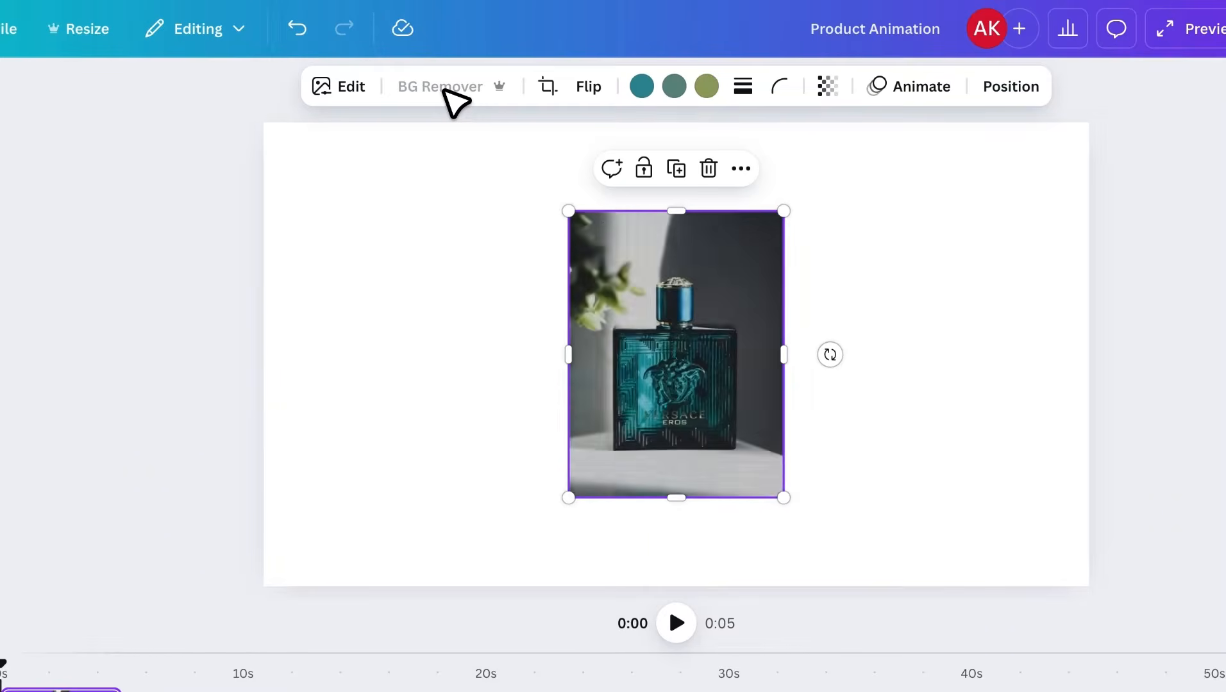
pyautogui.click(444, 91)
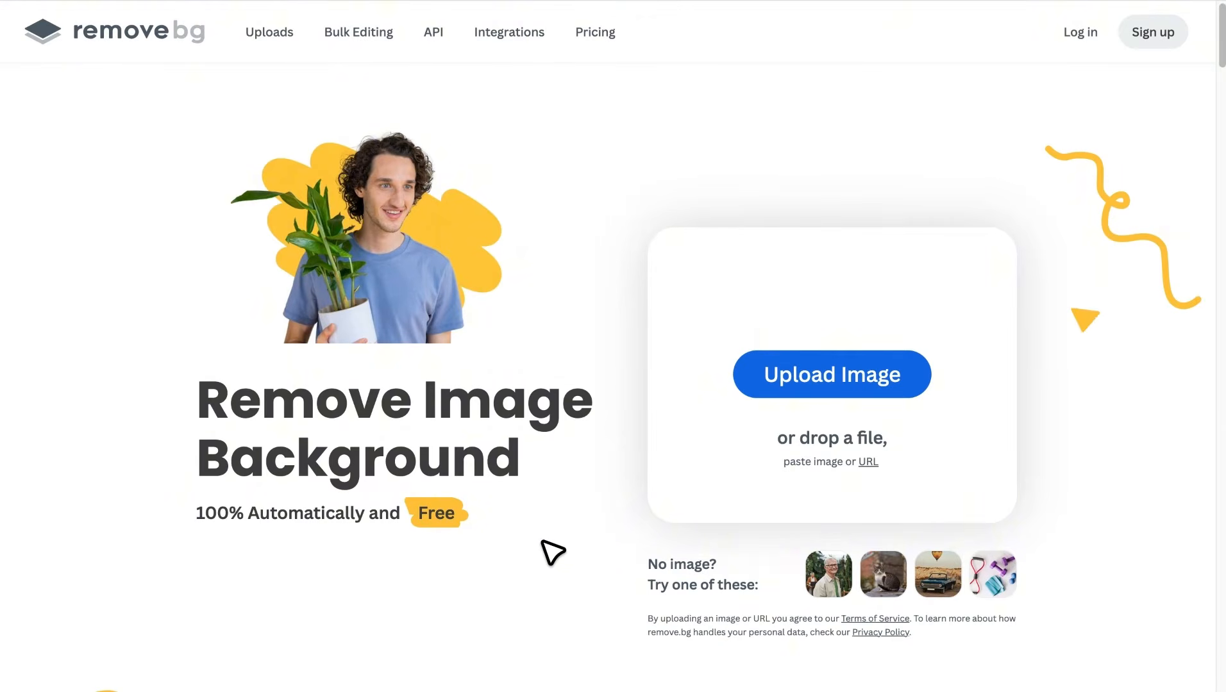
# Step: Switch to remove.bg, upload the perfume bottle photo for background removal and open the cutout's download options
pyautogui.moveTo(543, 542); pyautogui.dragTo(736, 393)
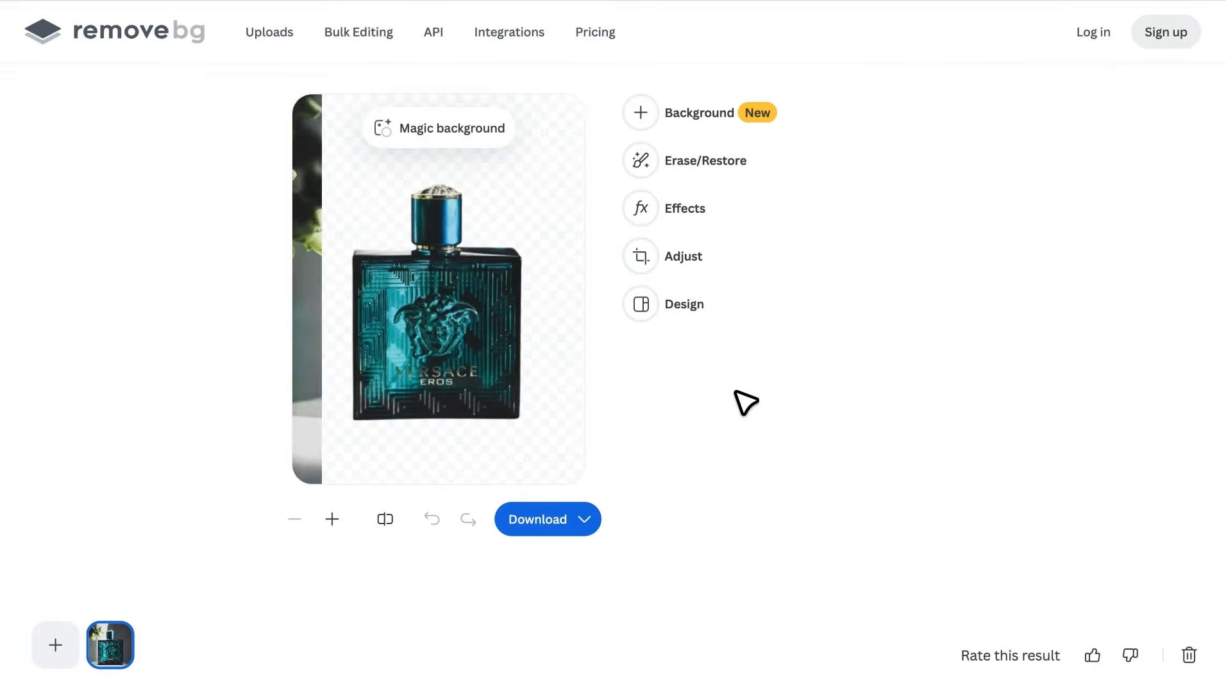
pyautogui.click(573, 523)
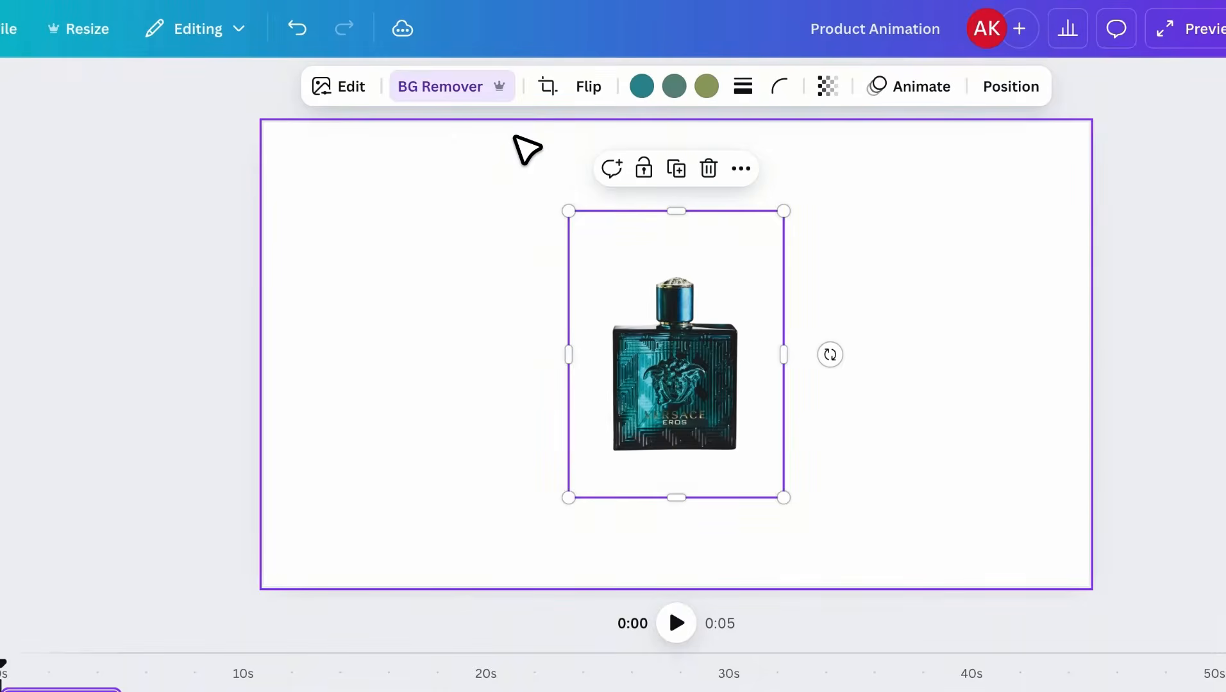
# Step: Crop the empty margins around the bottle, enlarge it to about 474 × 625 and centre it horizontally on the page
pyautogui.moveTo(677, 211); pyautogui.dragTo(682, 273)
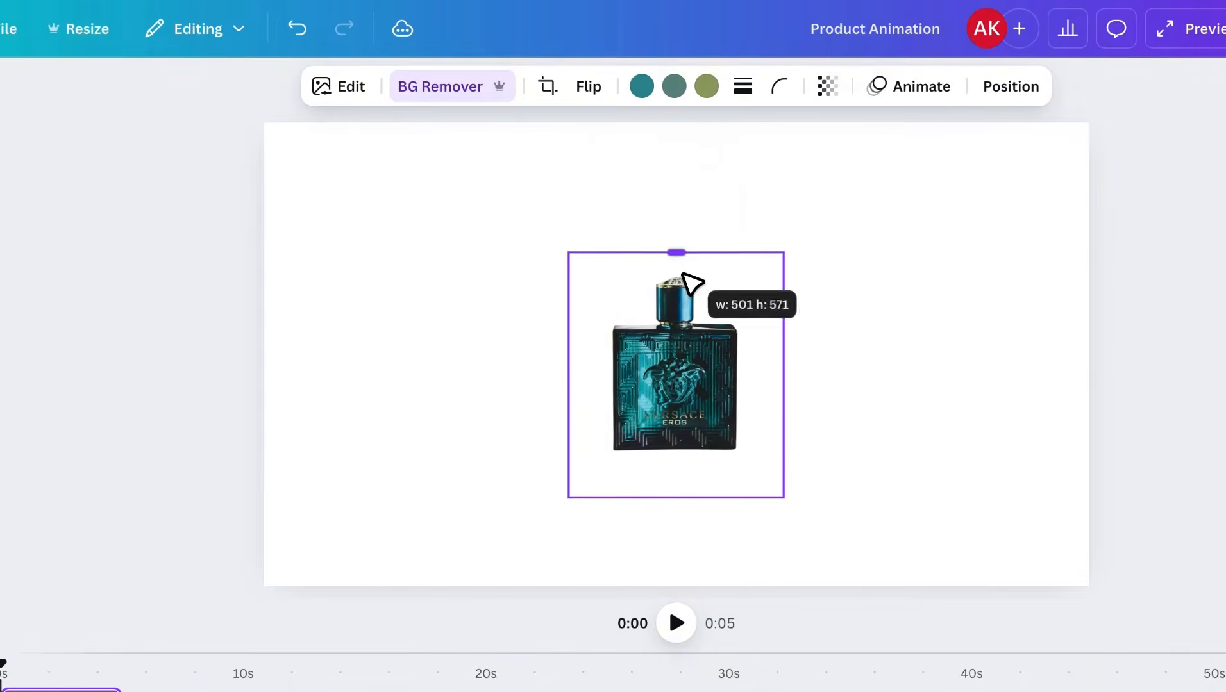
pyautogui.moveTo(784, 385); pyautogui.dragTo(745, 385)
pyautogui.moveTo(676, 497); pyautogui.dragTo(826, 525)
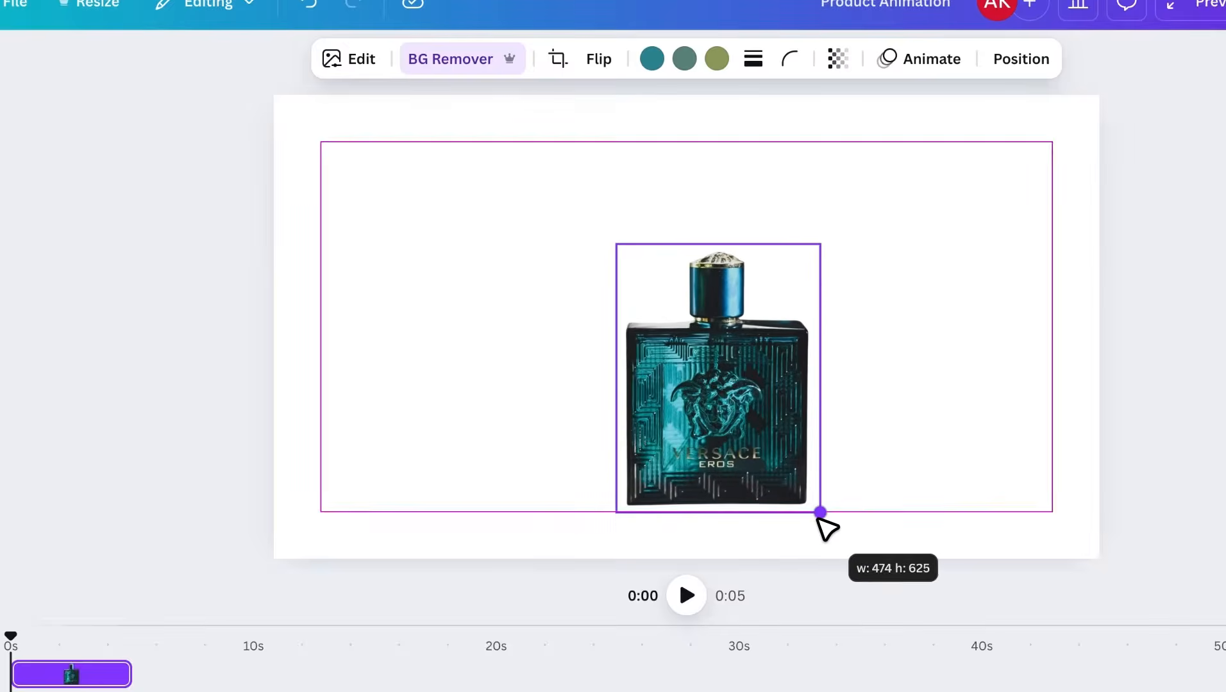
pyautogui.moveTo(763, 446); pyautogui.dragTo(727, 429)
# Step: Fill the page background with the default 90° linear gradient from #000000 to #ffffff
pyautogui.click(424, 260)
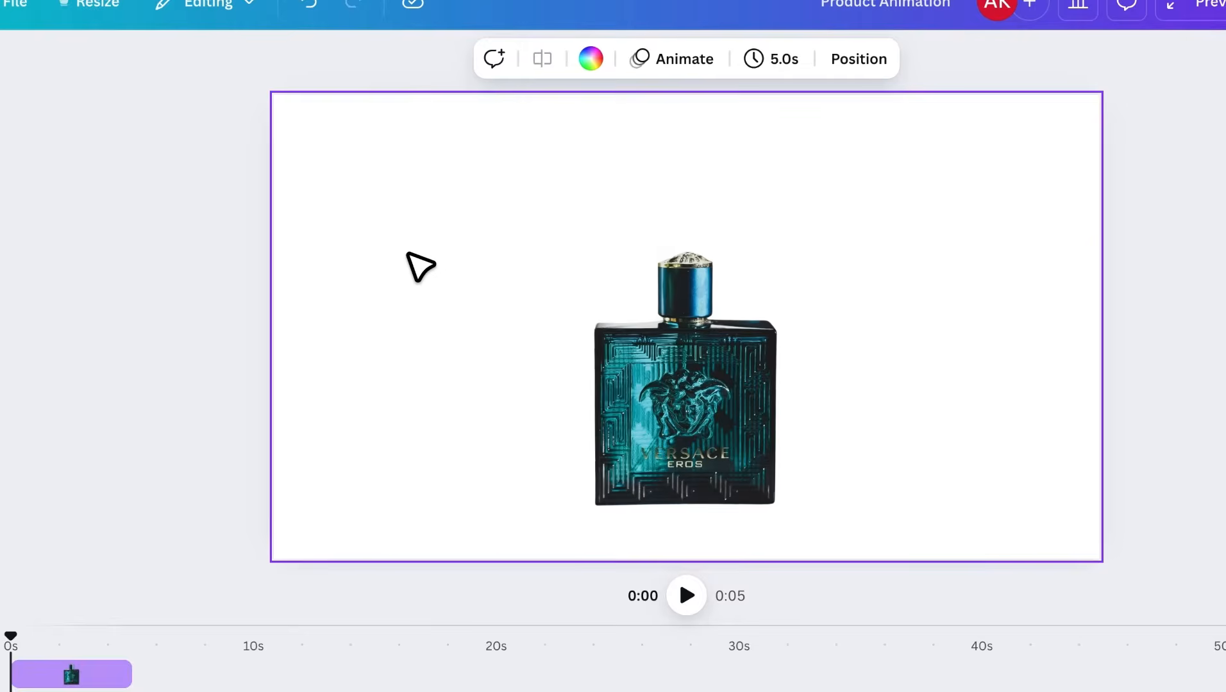
pyautogui.click(588, 58)
pyautogui.scroll(-3, 364, 257)
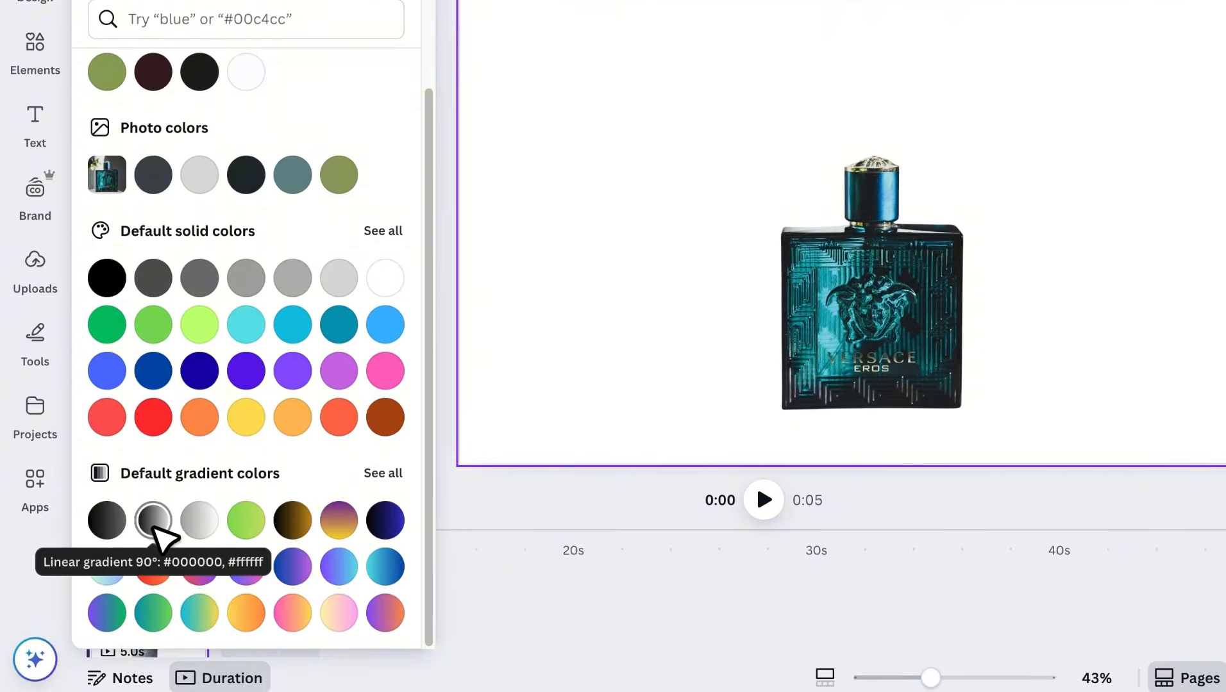
pyautogui.click(154, 527)
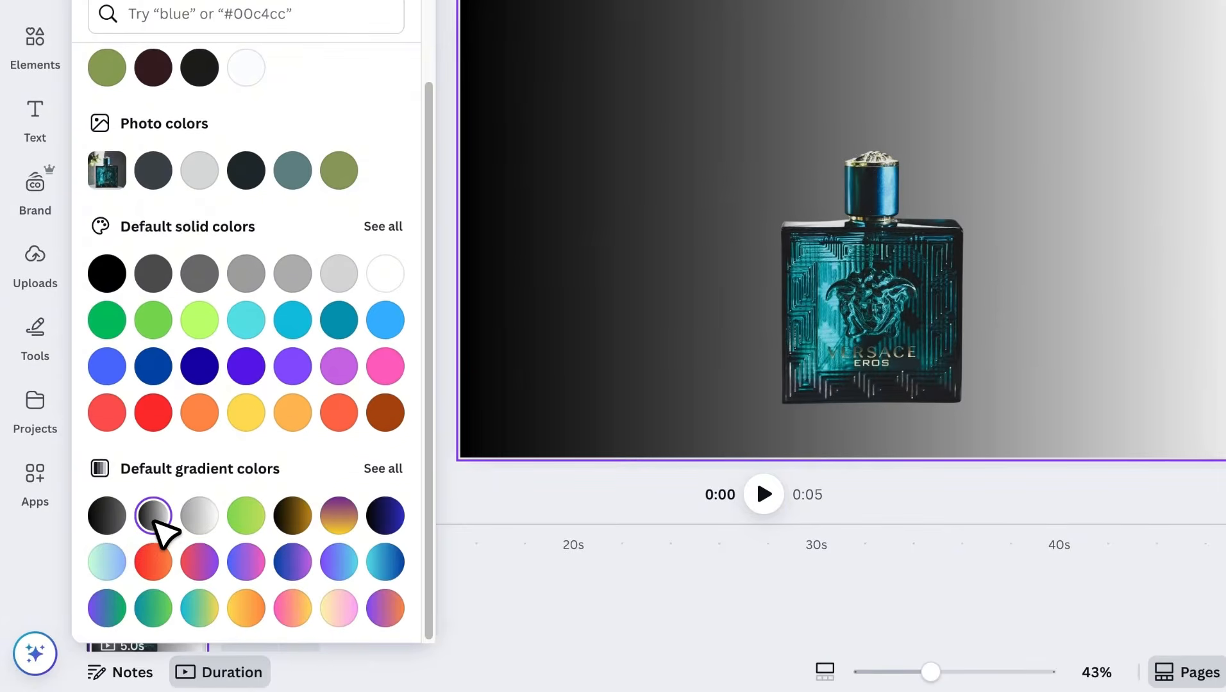
# Step: Change the background gradient's black stop to #45BACB and set its style to run vertically from top to bottom
pyautogui.scroll(3, 160, 532)
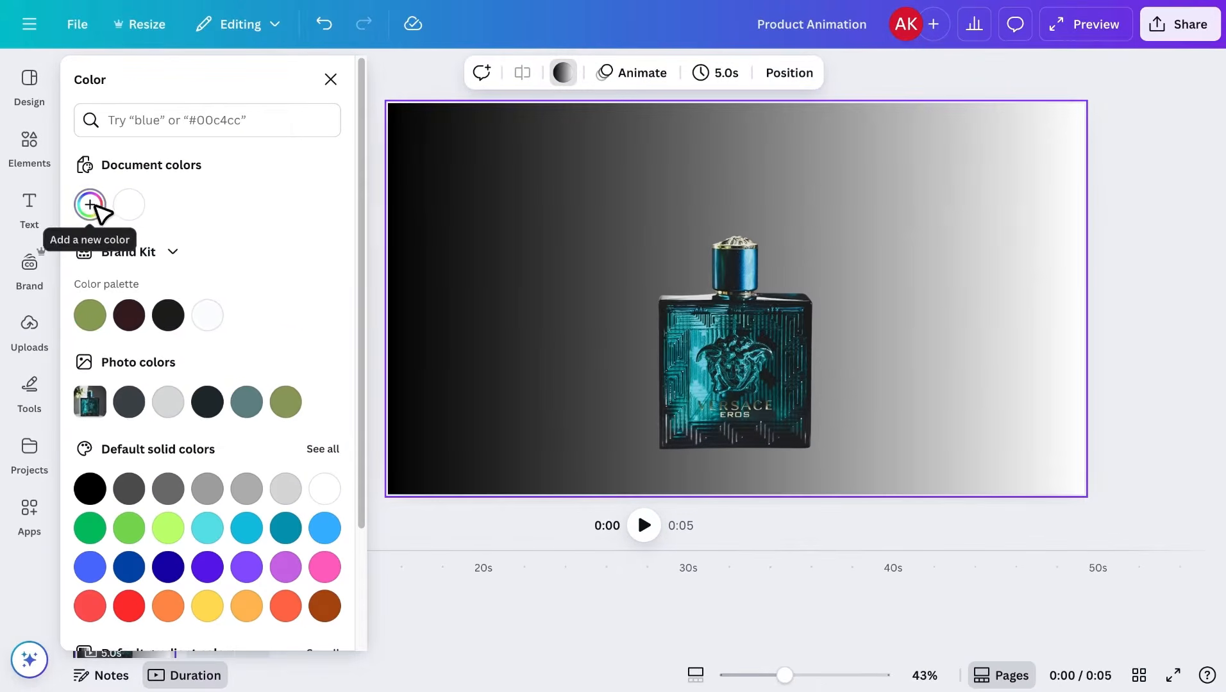
pyautogui.click(112, 146)
pyautogui.click(104, 329)
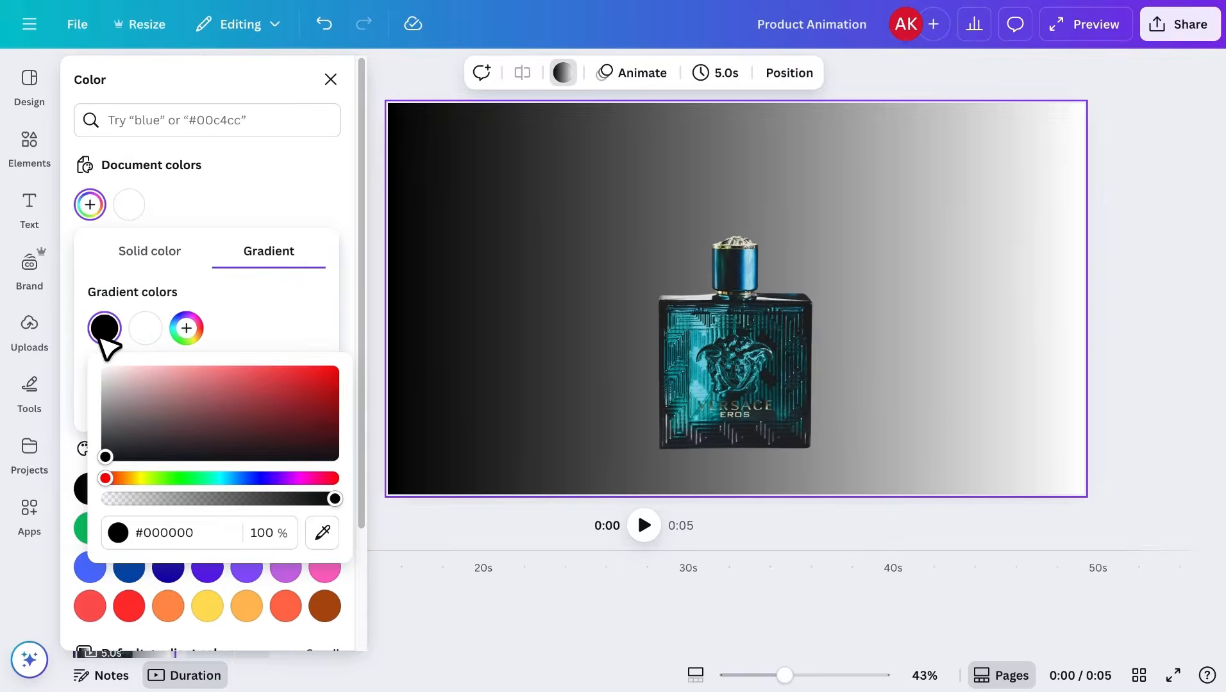
pyautogui.write('#4AB8C8')
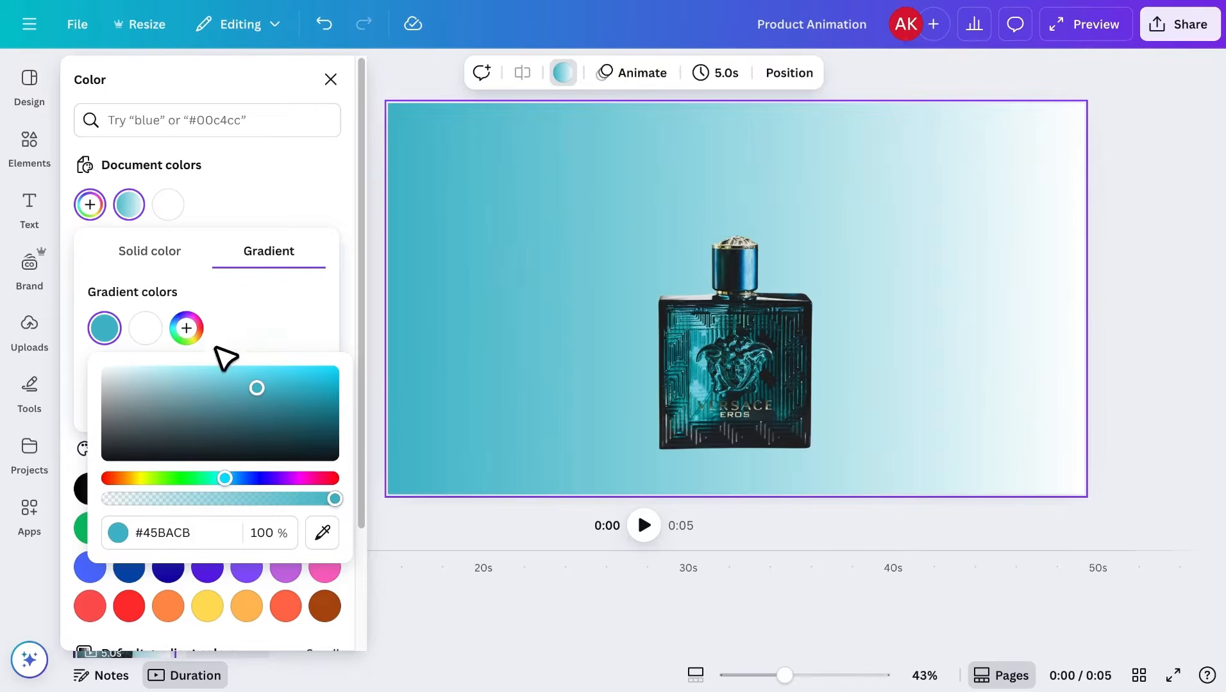
pyautogui.click(255, 304)
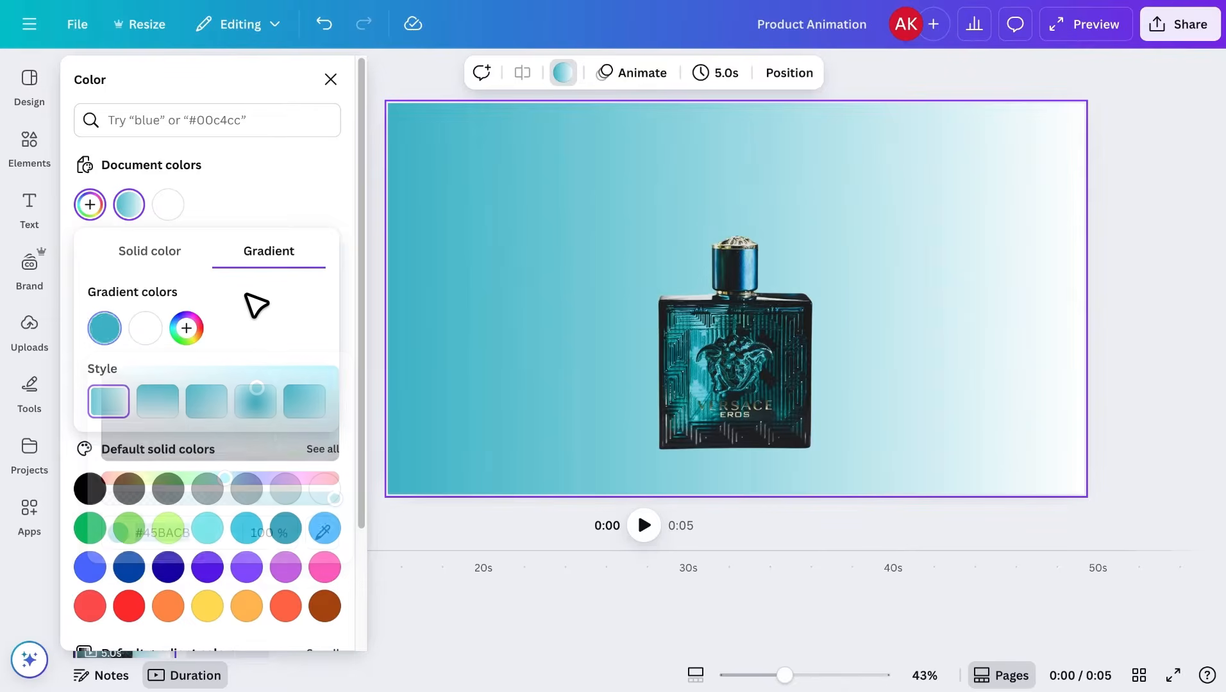
pyautogui.click(164, 405)
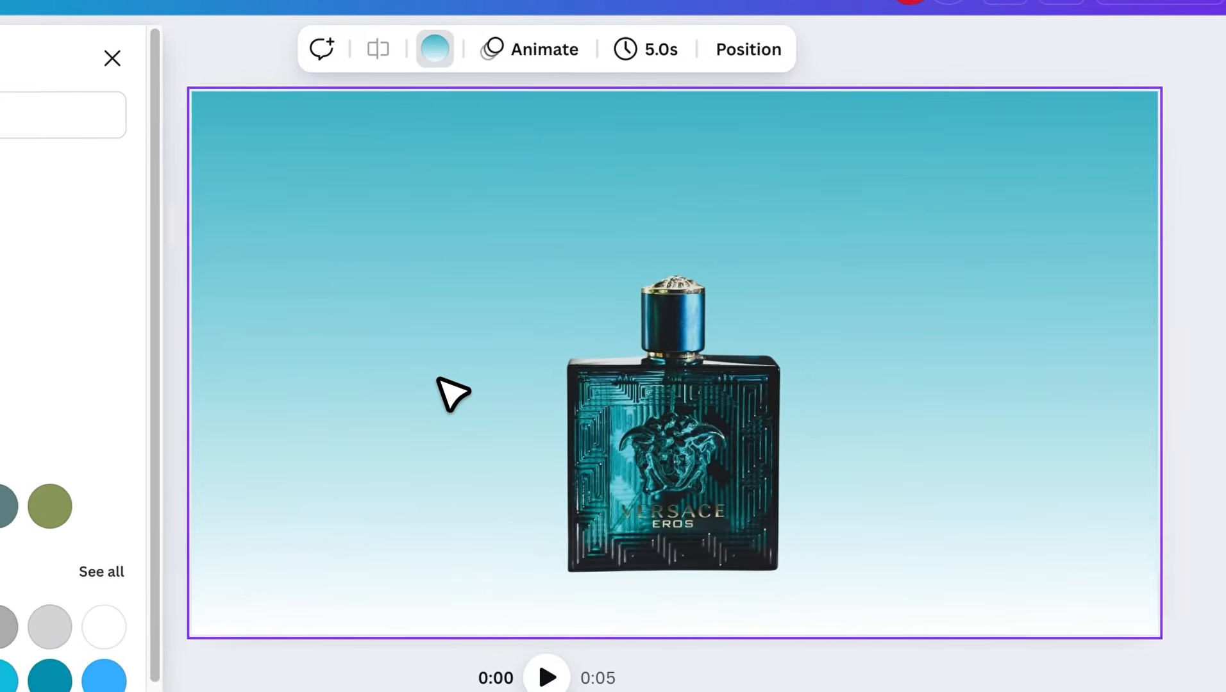
# Step: Add a circle, enlarge it to be wider than the bottle, and centre it over the bottle's upper part
pyautogui.press('c')
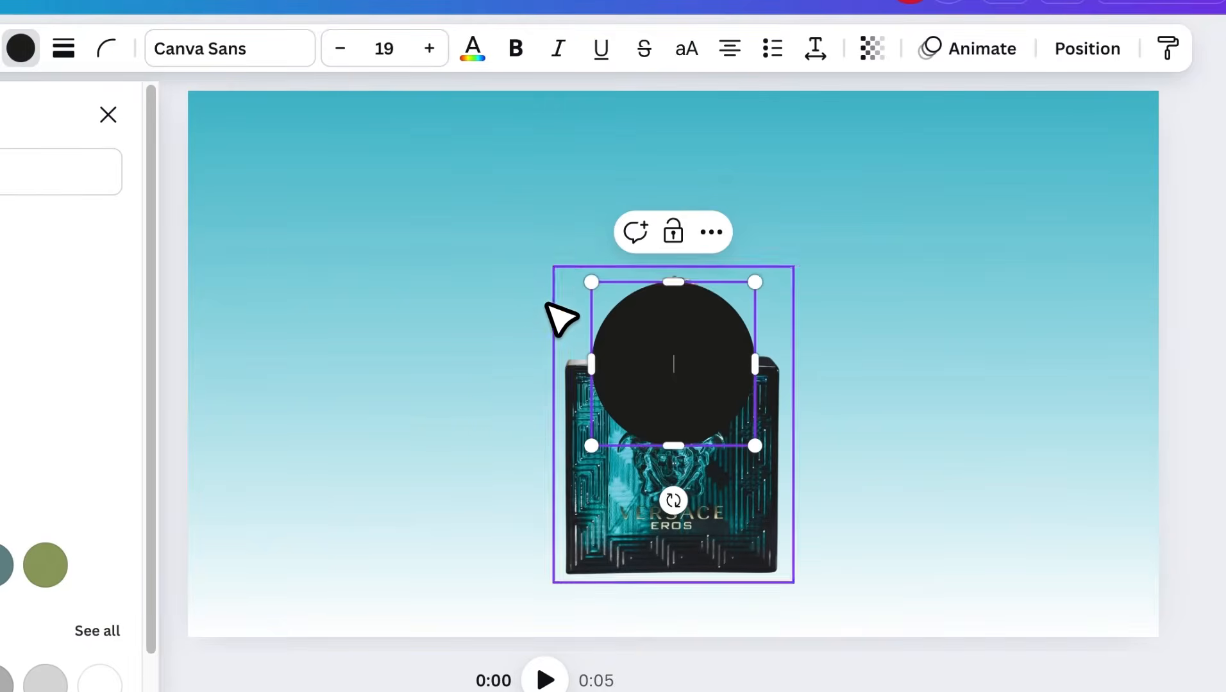
pyautogui.moveTo(591, 279); pyautogui.dragTo(473, 194)
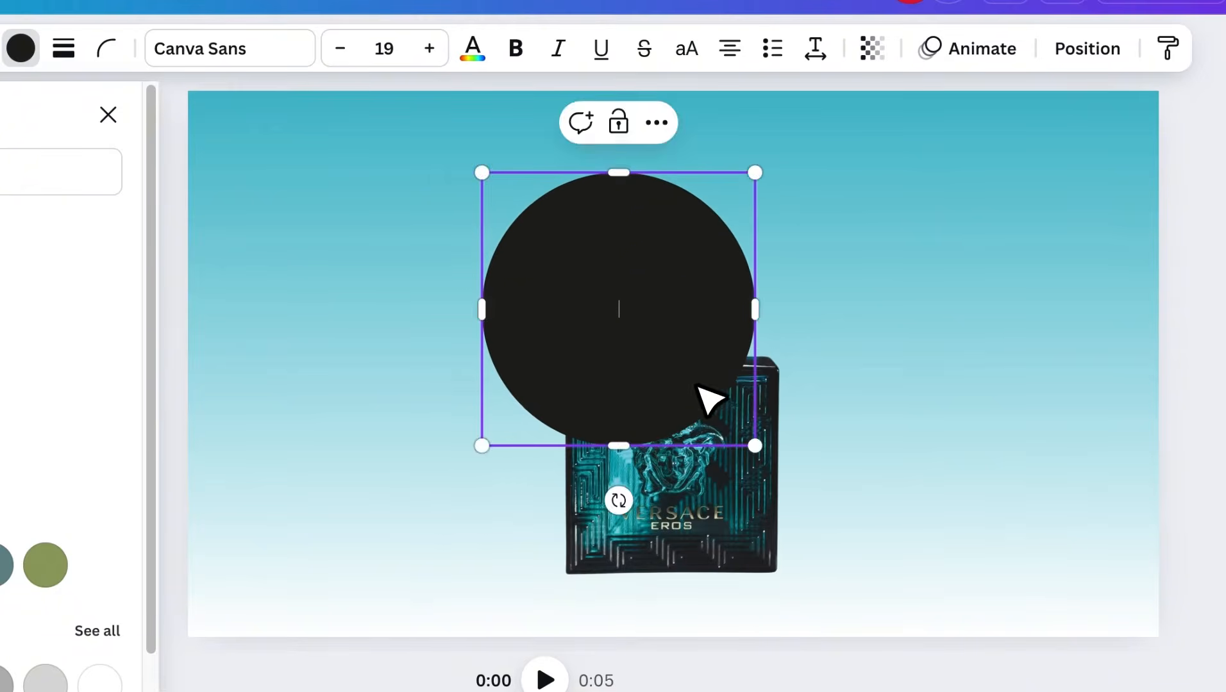
pyautogui.moveTo(697, 383); pyautogui.dragTo(747, 374)
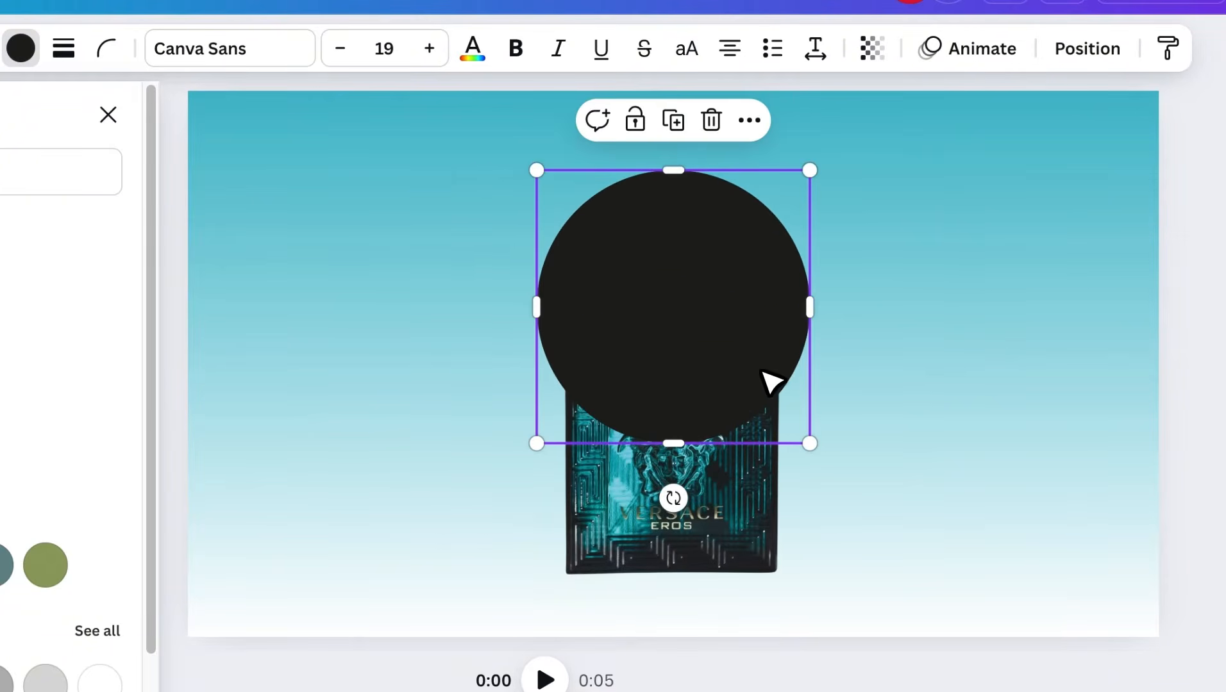
# Step: Send the circle backward behind the bottle and move it down slightly
pyautogui.rightClick(762, 372)
pyautogui.moveTo(848, 501)
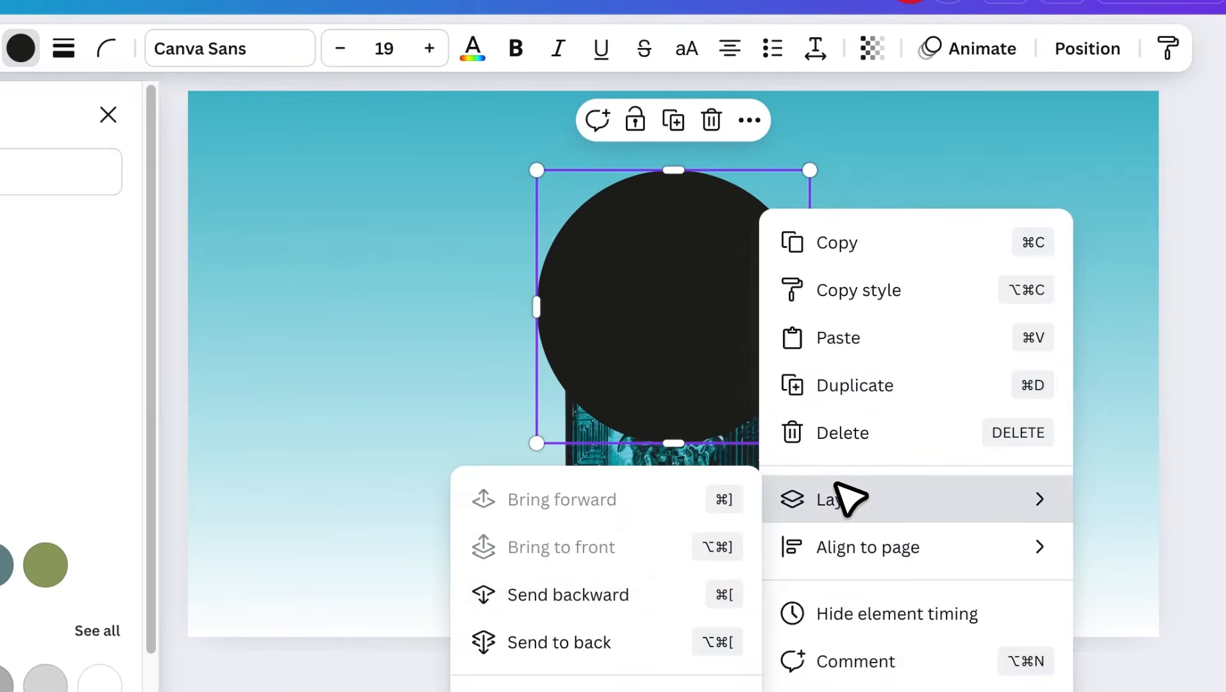
pyautogui.click(664, 603)
pyautogui.moveTo(580, 282)
pyautogui.mouseDown()
pyautogui.moveTo(561, 285)
pyautogui.moveTo(580, 299)
pyautogui.mouseUp()
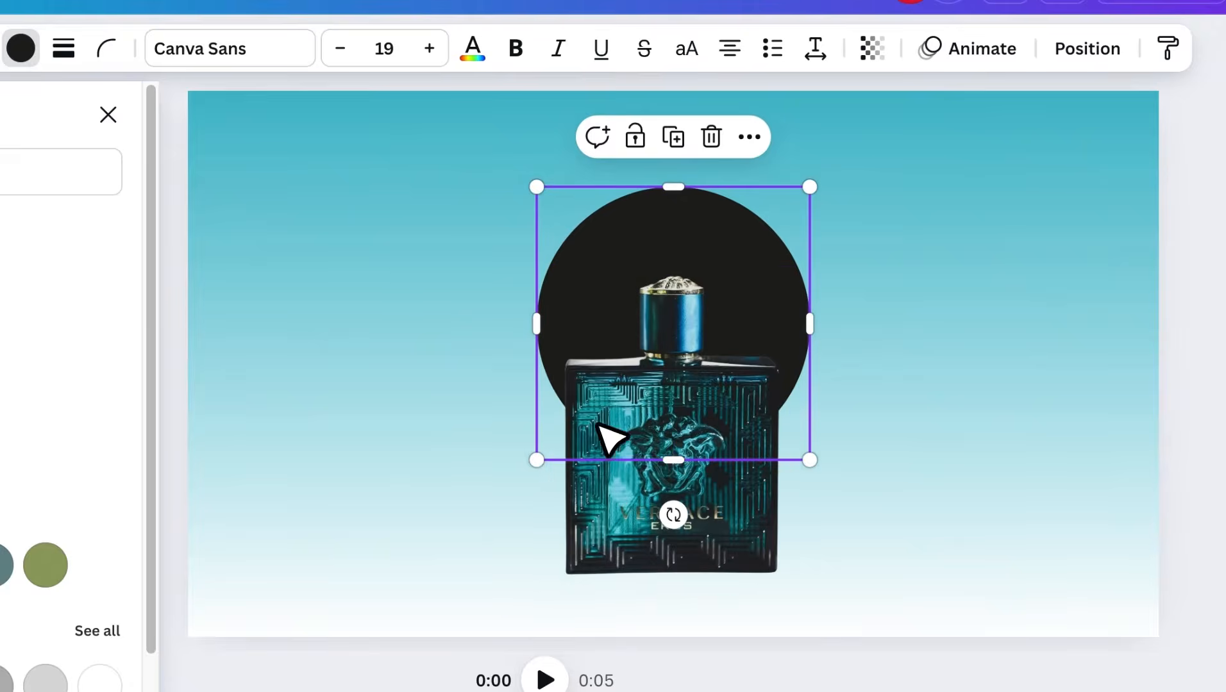
# Step: Shrink the perfume bottle slightly and recentre it in front of the circle
pyautogui.click(638, 477)
pyautogui.moveTo(795, 266); pyautogui.dragTo(788, 274)
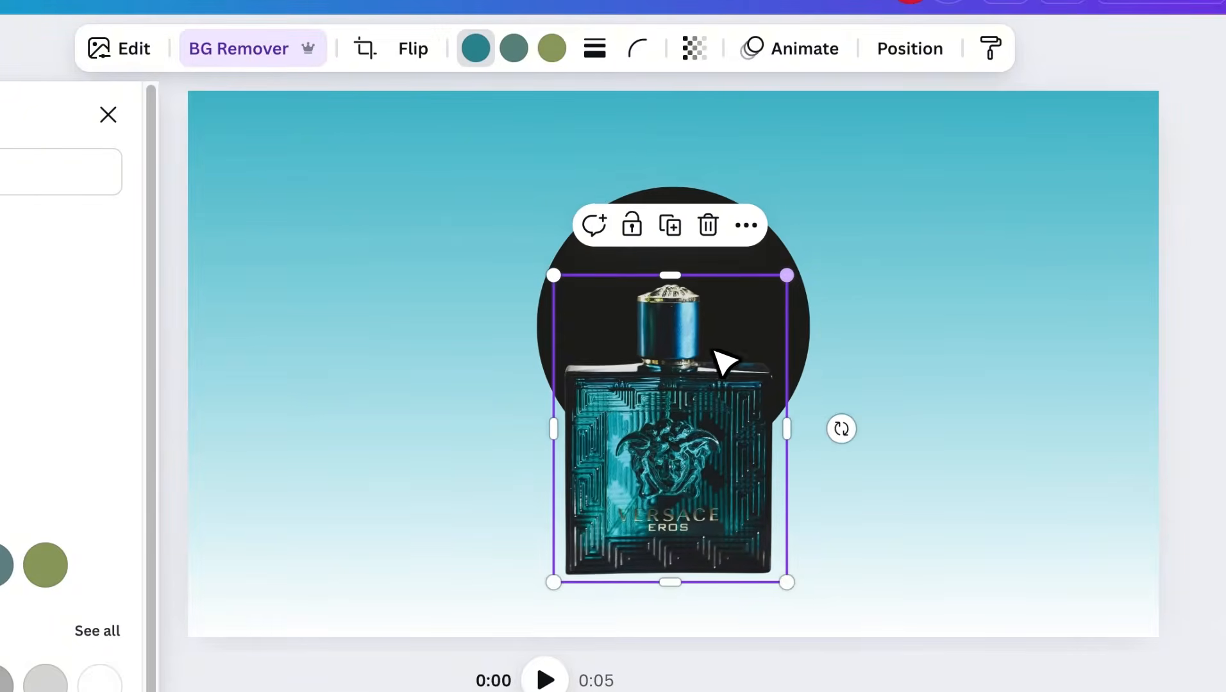
pyautogui.moveTo(697, 370); pyautogui.dragTo(700, 370)
# Step: Change the circle's fill colour to white (#ffffff)
pyautogui.click(555, 237)
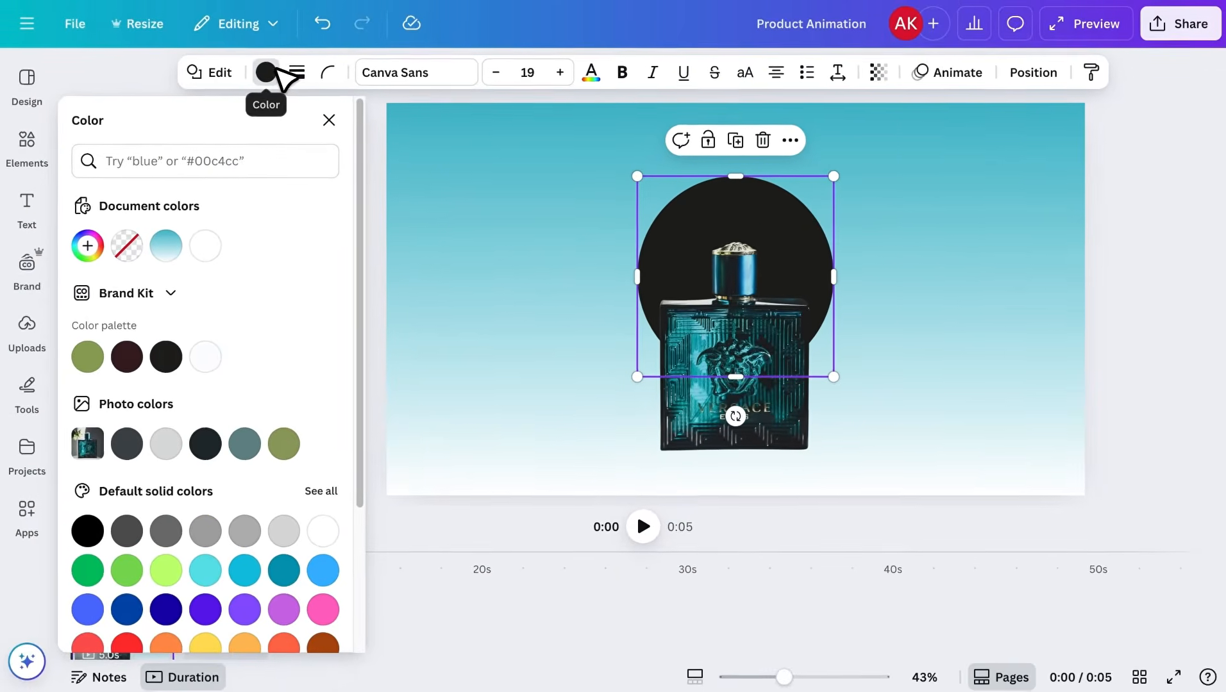
pyautogui.click(210, 246)
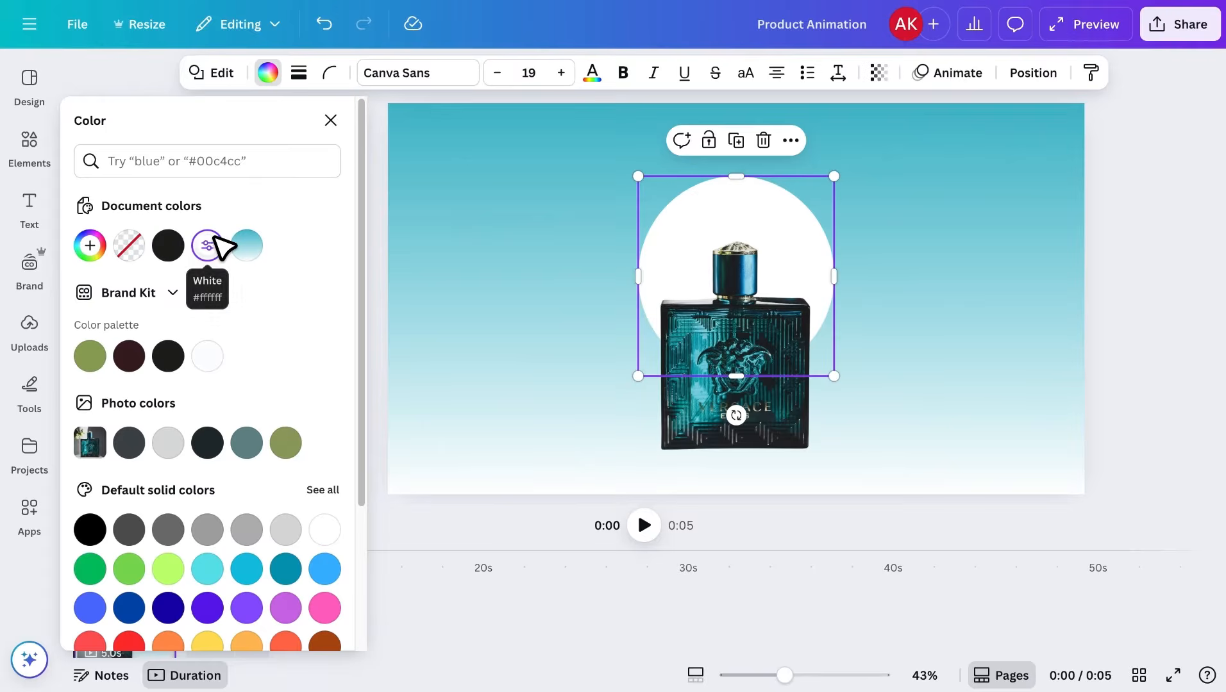
pyautogui.click(558, 345)
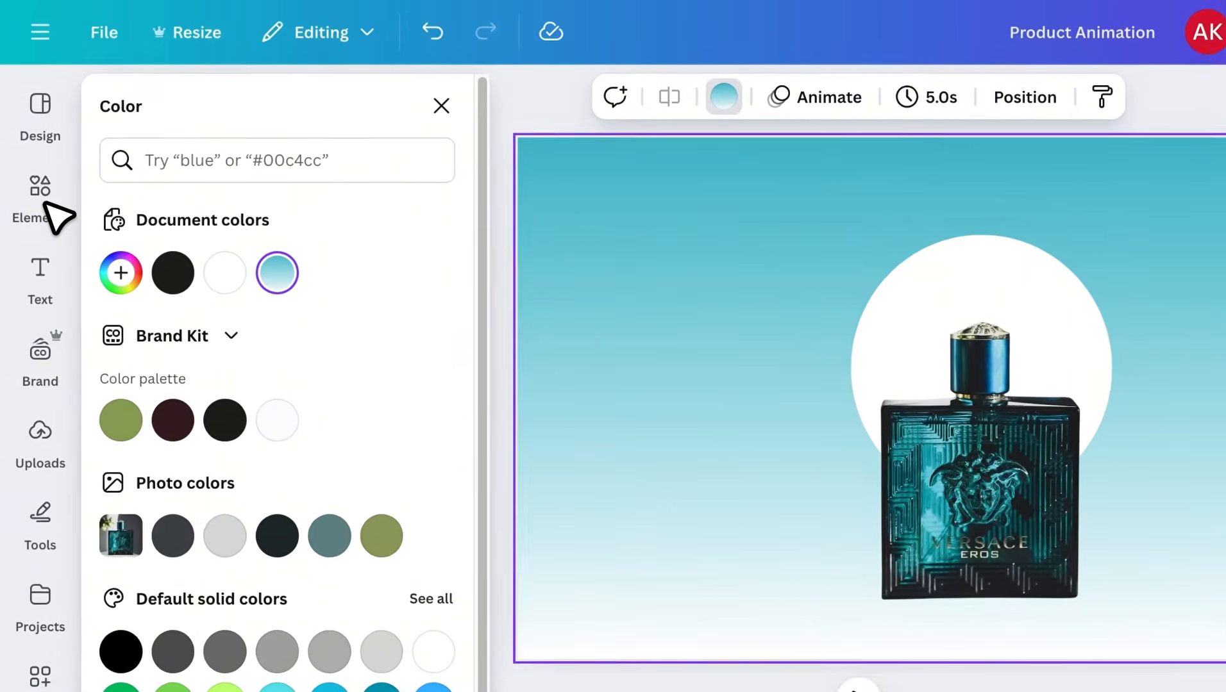
# Step: Search the elements for "shadow", limit the results to graphics, and add a soft horizontal shadow to the page
pyautogui.click(30, 151)
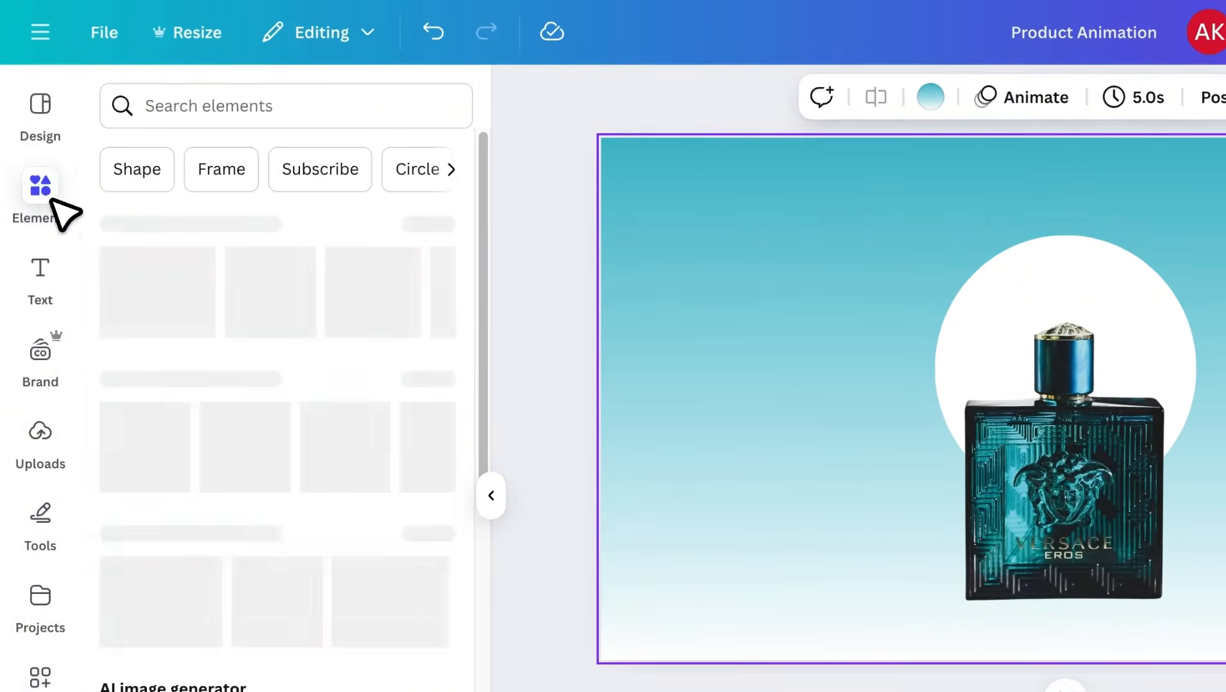
pyautogui.click(186, 105)
pyautogui.write('shadow')
pyautogui.press('Return')
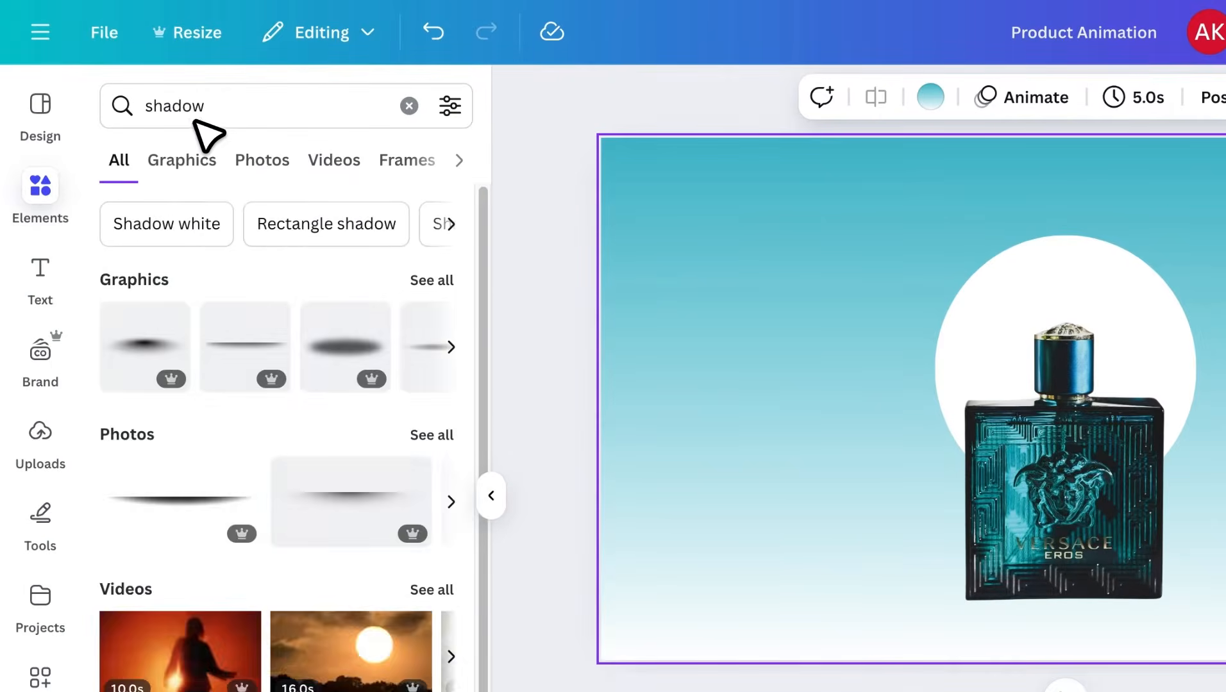
pyautogui.click(206, 163)
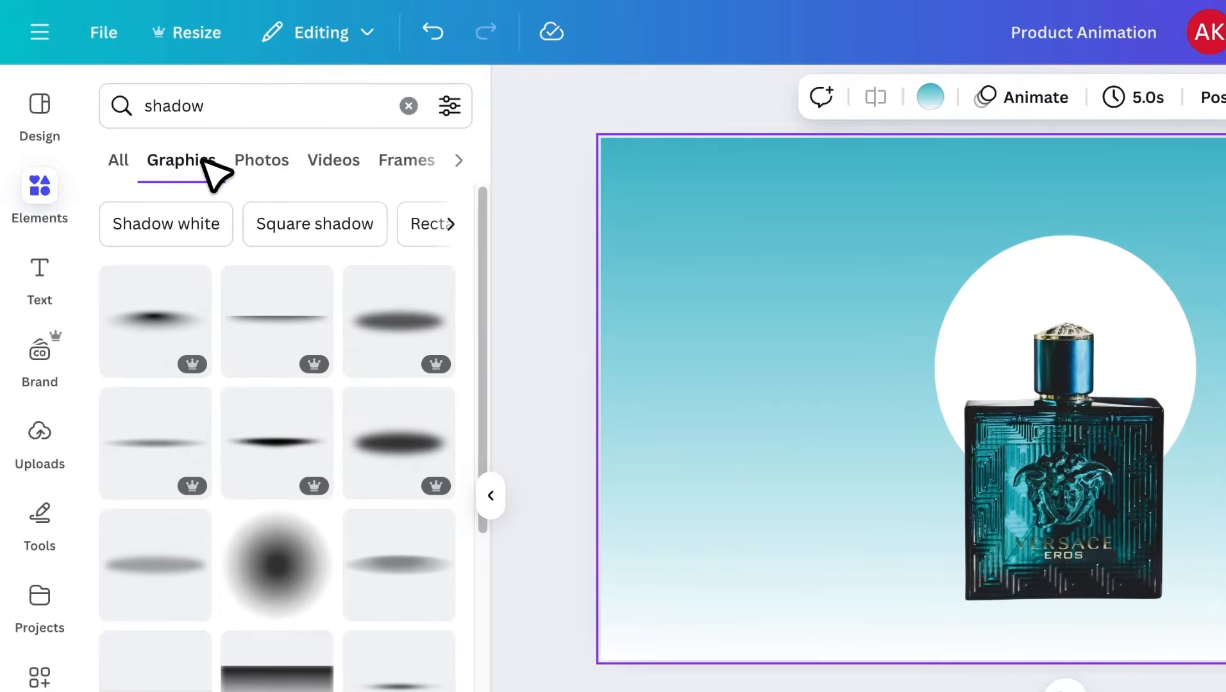
pyautogui.click(183, 428)
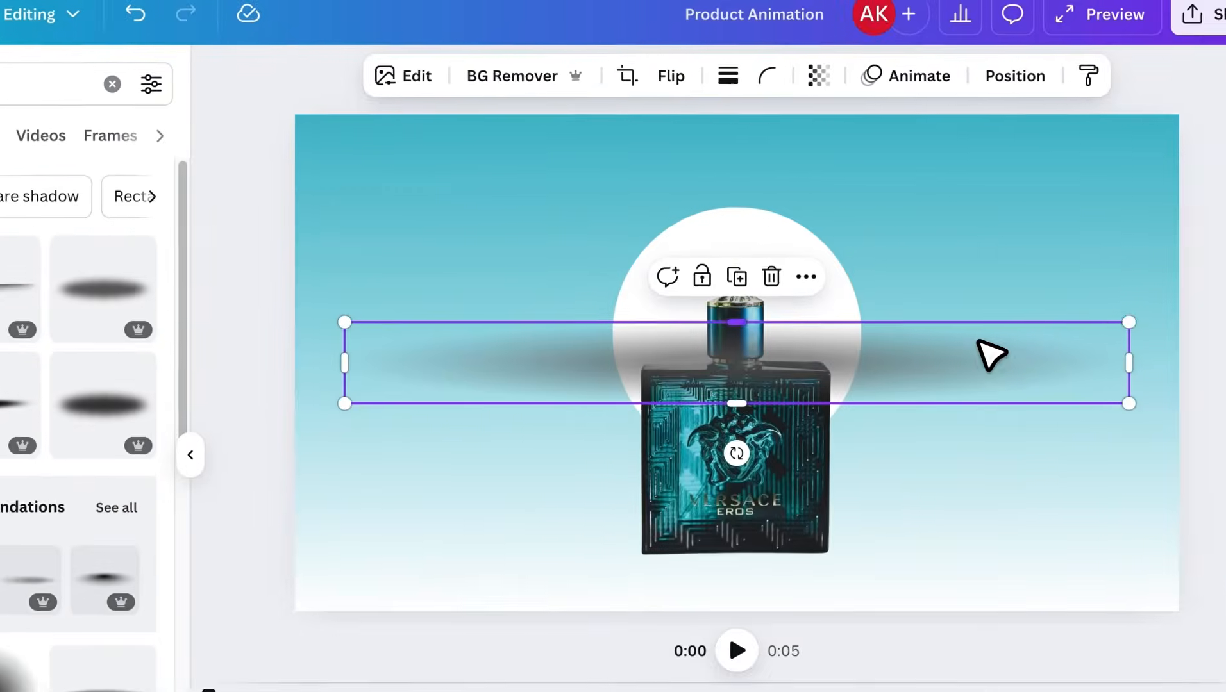
# Step: Scale the shadow down to about the bottle's width and place it just beneath the bottle's base
pyautogui.moveTo(1085, 322); pyautogui.dragTo(498, 380)
pyautogui.moveTo(417, 448); pyautogui.dragTo(694, 623)
pyautogui.moveTo(581, 546); pyautogui.dragTo(596, 550)
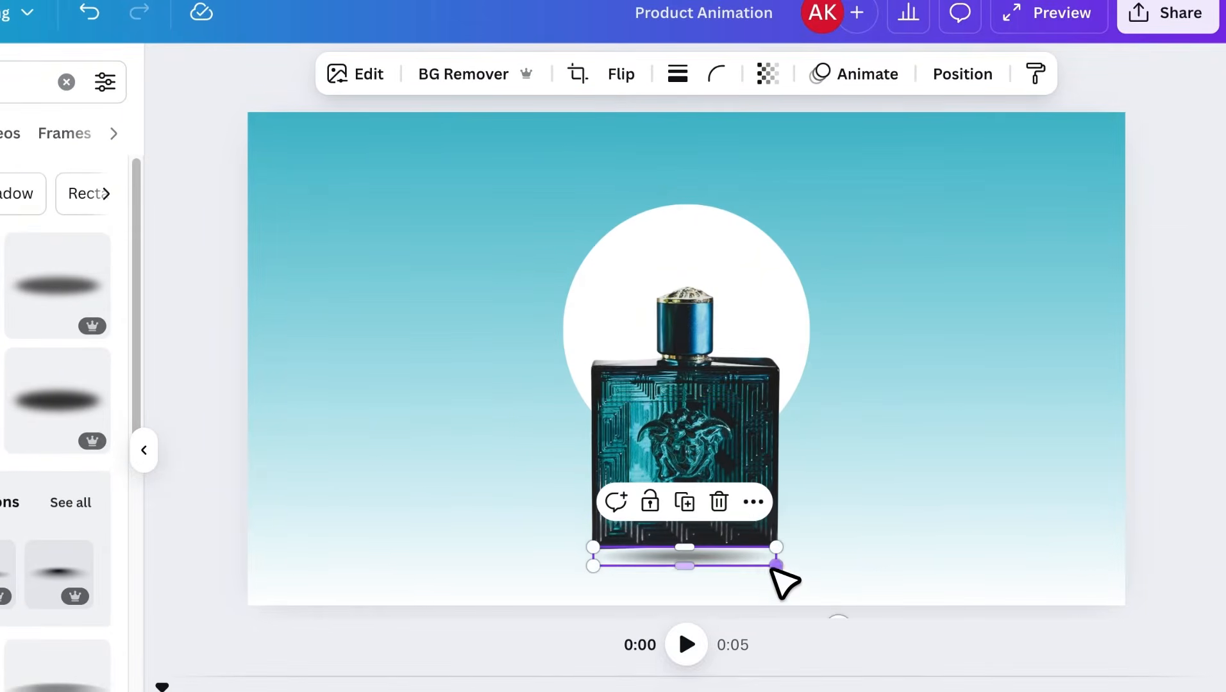
pyautogui.click(834, 541)
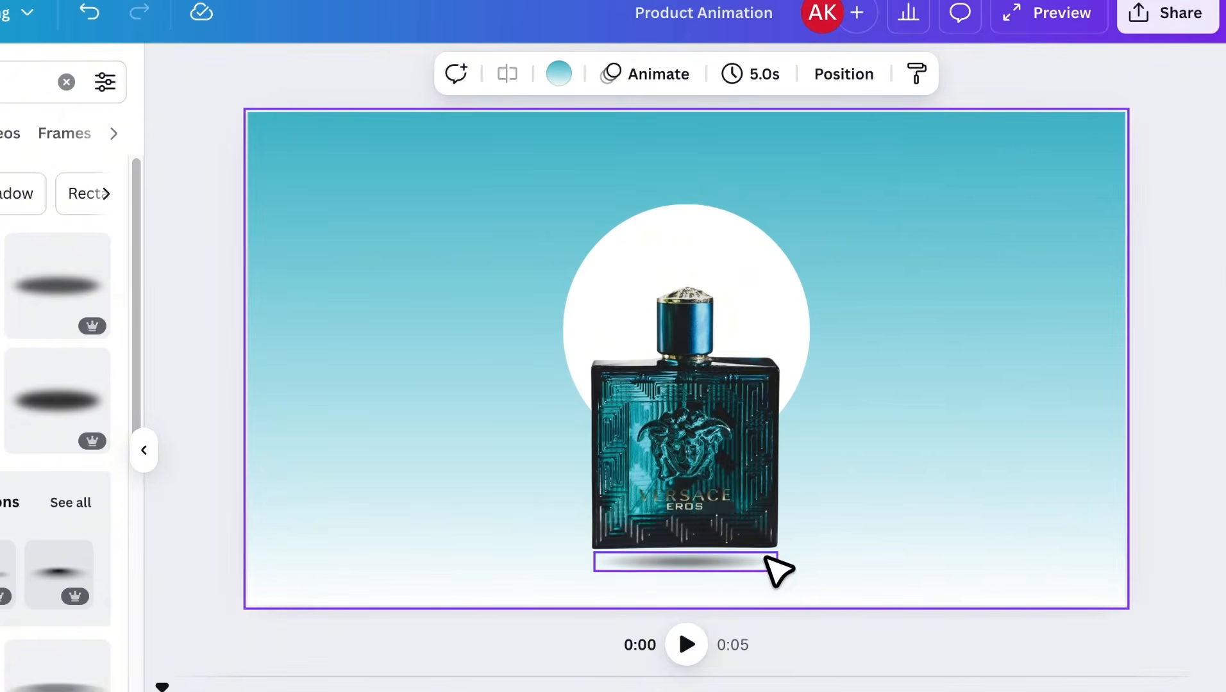
# Step: Set the shadow's transparency to 70
pyautogui.click(763, 560)
pyautogui.click(774, 74)
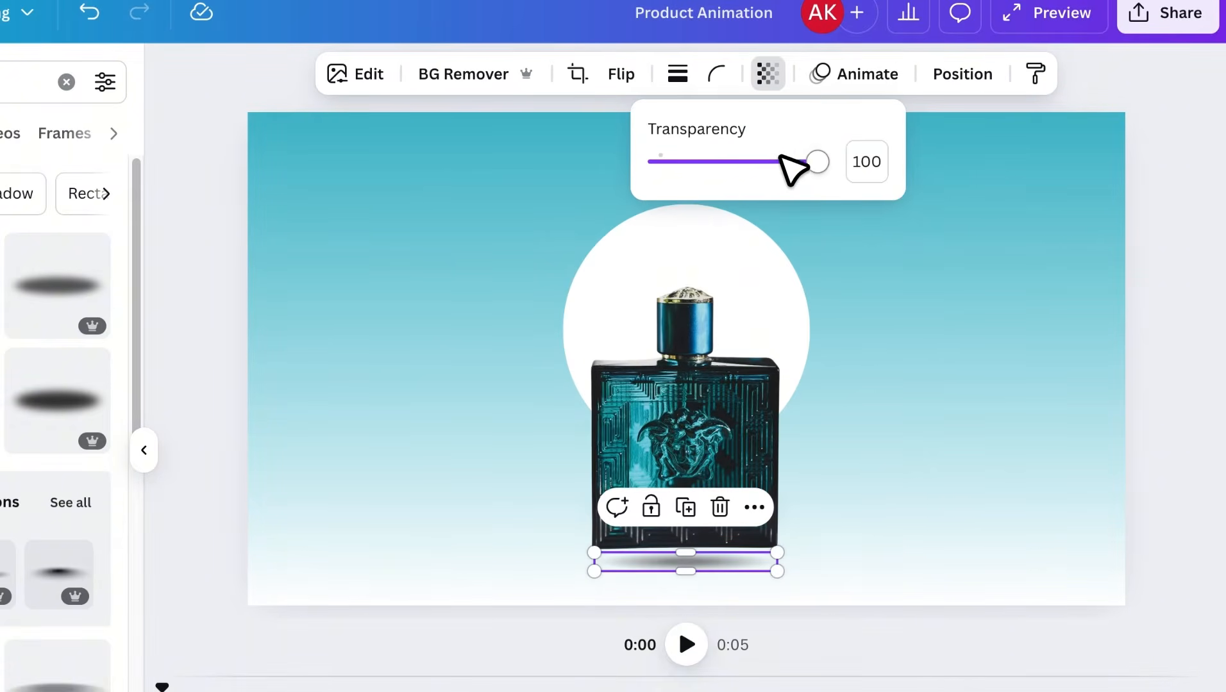
pyautogui.moveTo(813, 162); pyautogui.dragTo(771, 157)
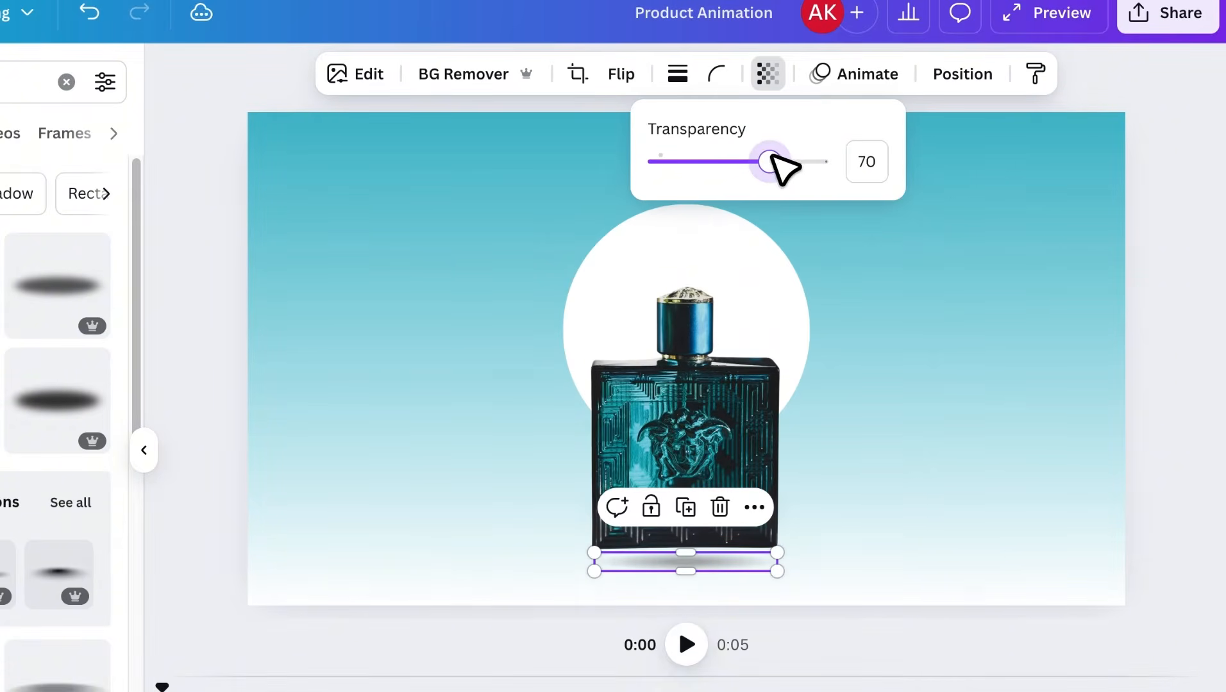
pyautogui.click(865, 388)
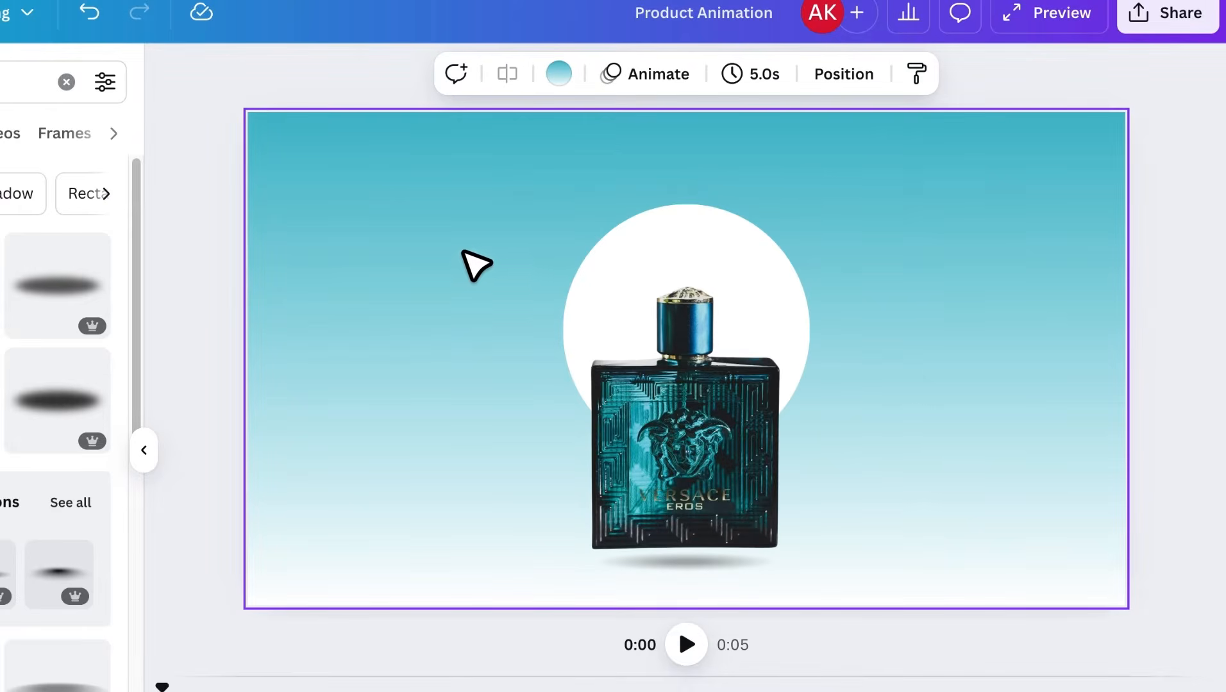
# Step: Add a text box centred above the circle, enlarge it to font size 57, and enter "versace"
pyautogui.press('t')
pyautogui.moveTo(701, 408); pyautogui.dragTo(700, 217)
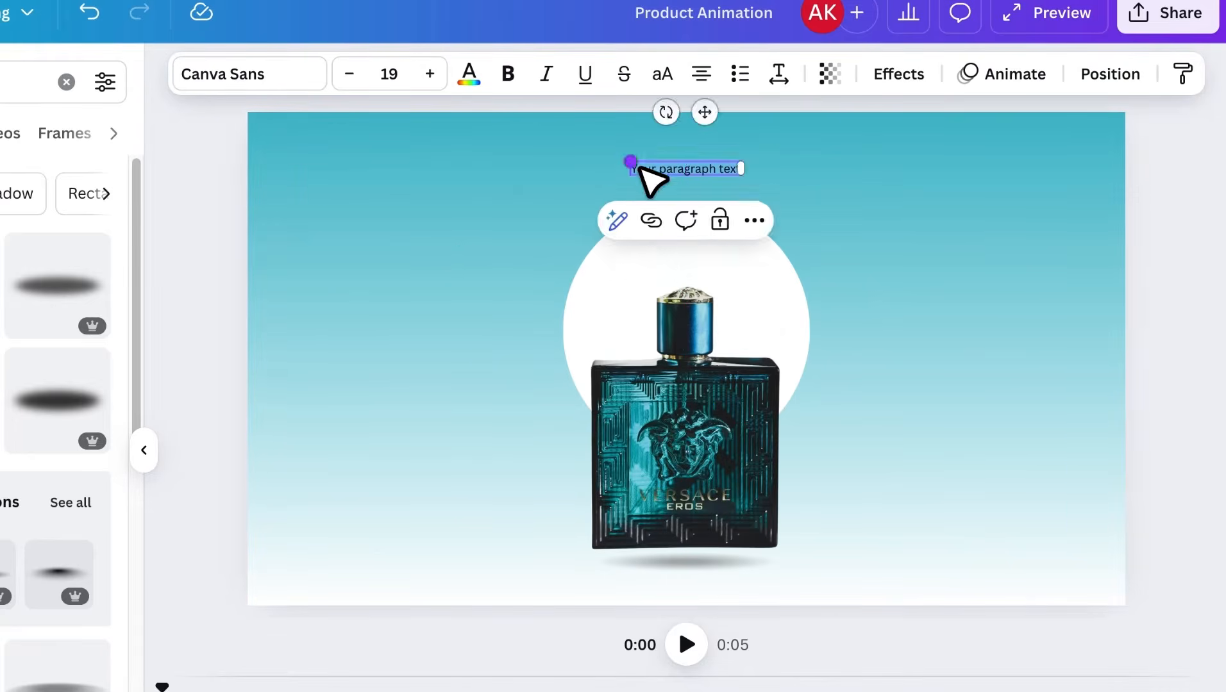
pyautogui.moveTo(639, 167); pyautogui.dragTo(417, 138)
pyautogui.moveTo(795, 175)
pyautogui.mouseDown()
pyautogui.moveTo(913, 183)
pyautogui.moveTo(787, 171)
pyautogui.mouseUp()
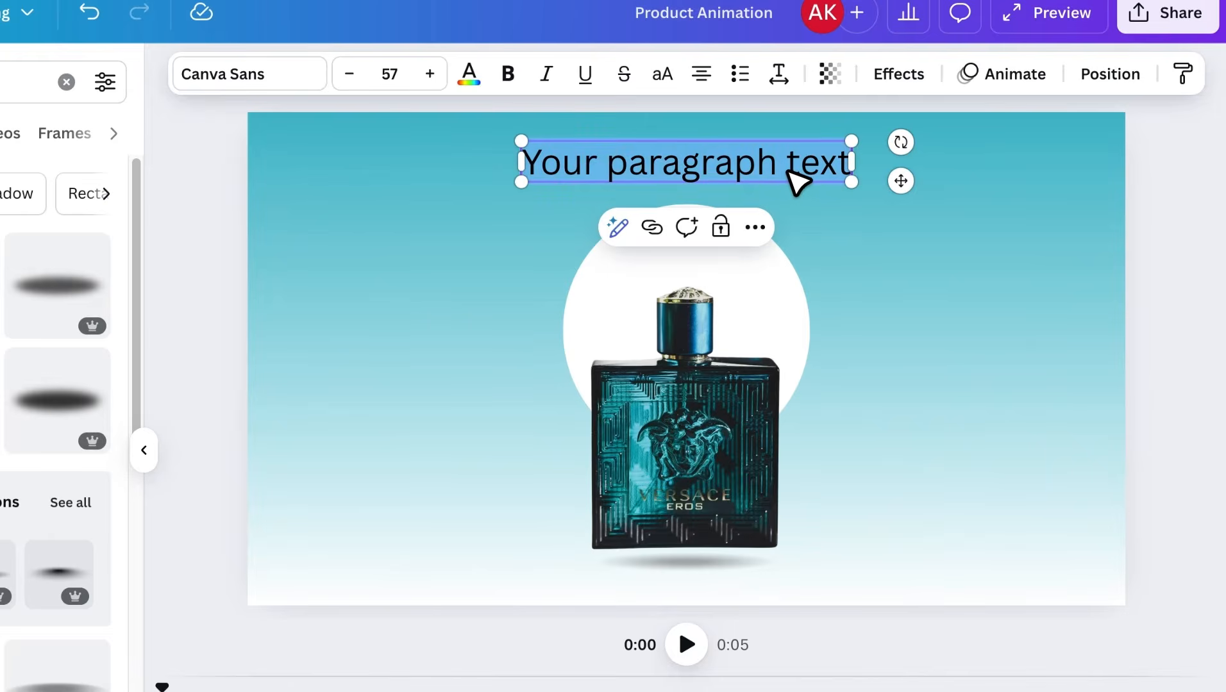
pyautogui.write('versace')
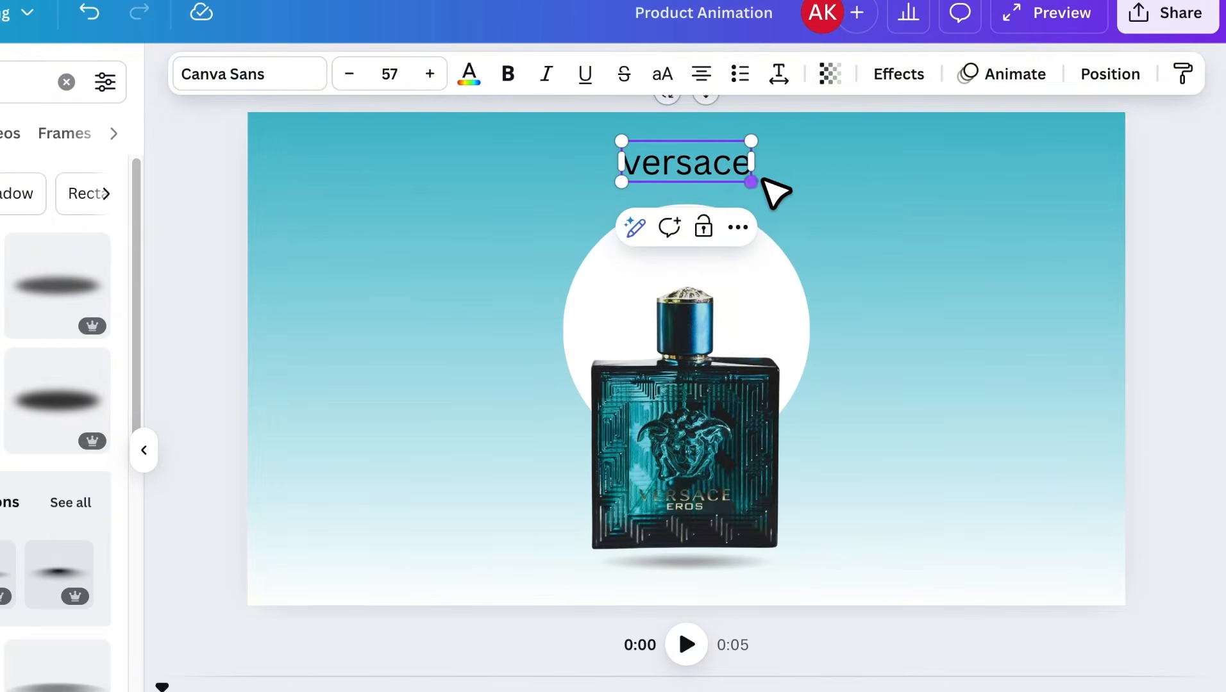
# Step: Enlarge the "versace" title to font size 270 and centre it over the upper part of the page
pyautogui.moveTo(753, 183); pyautogui.dragTo(1042, 323)
pyautogui.moveTo(624, 277); pyautogui.dragTo(442, 338)
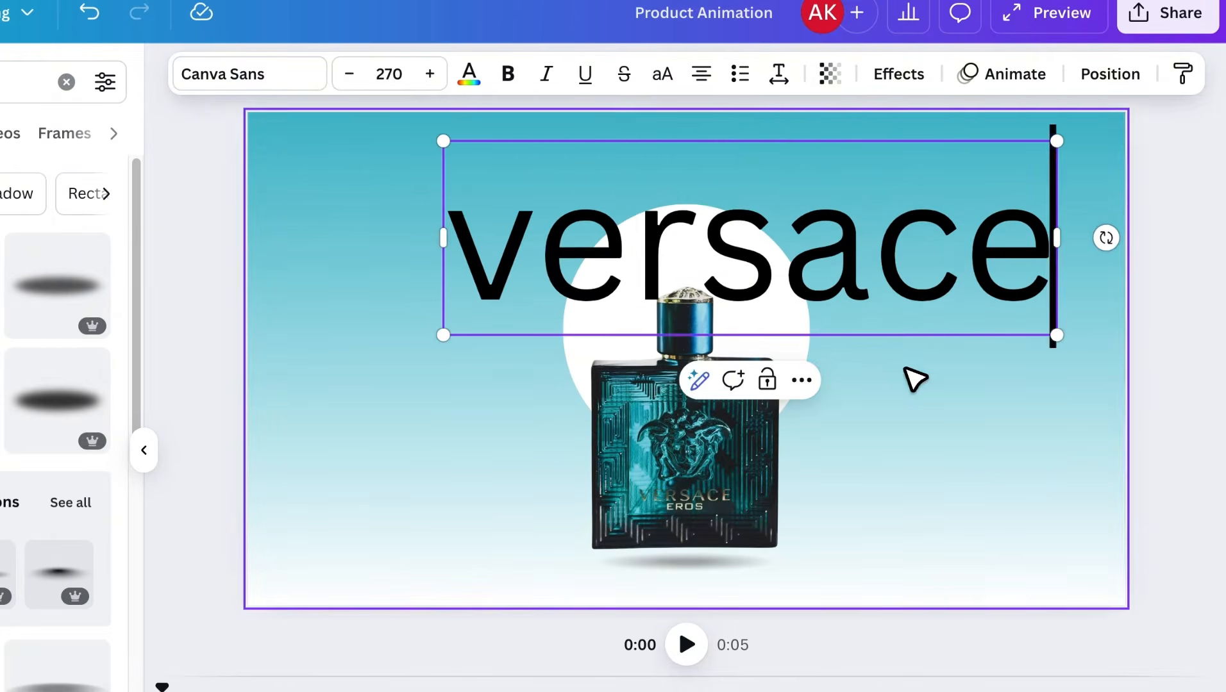
pyautogui.moveTo(875, 287); pyautogui.dragTo(814, 268)
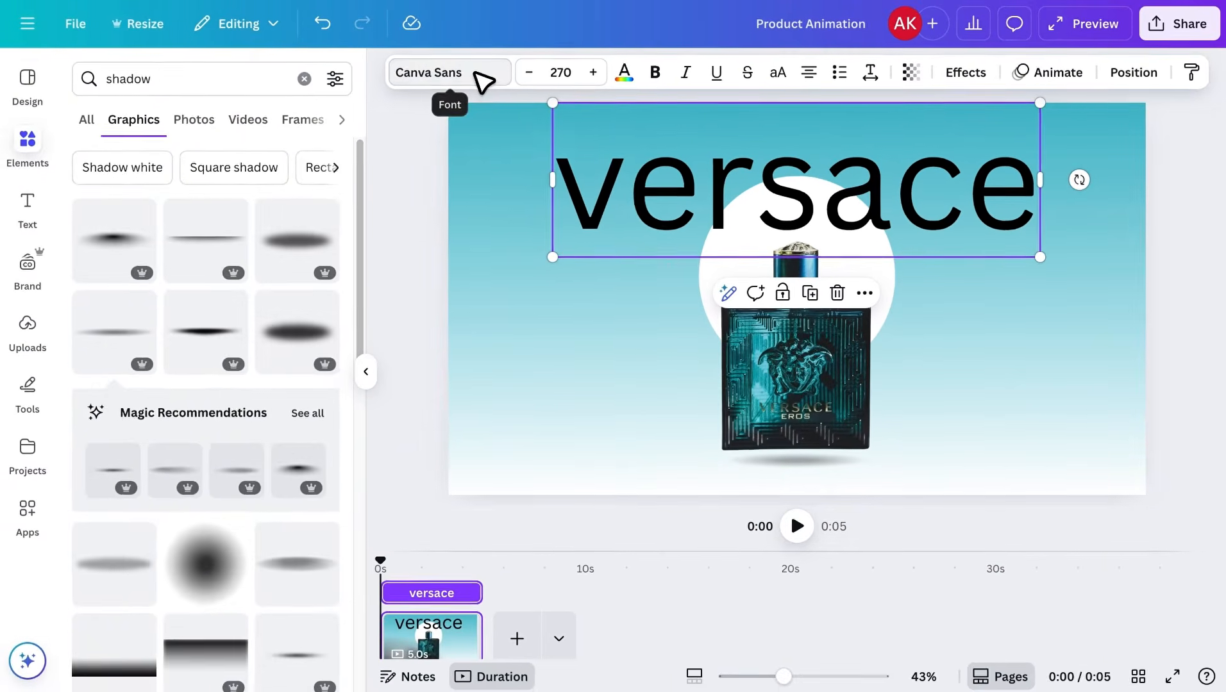
# Step: Set the title in uppercase League Spartan at size 247 and centre it horizontally near the page's upper edge
pyautogui.click(282, 74)
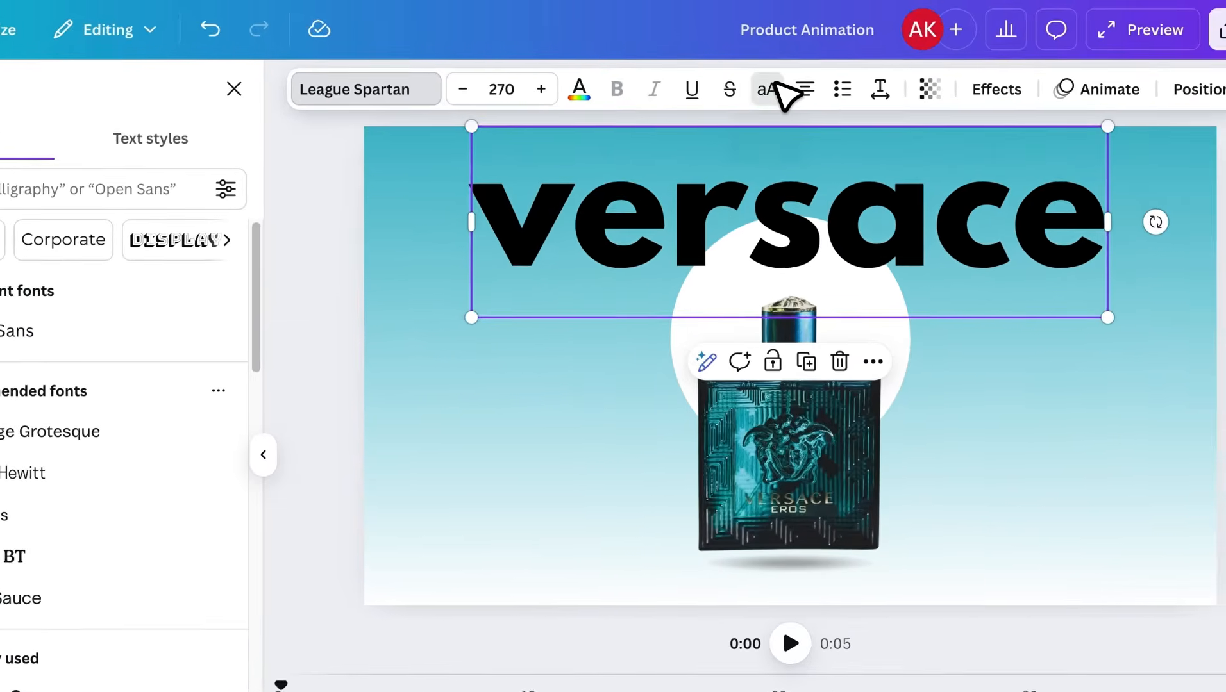
pyautogui.click(770, 89)
pyautogui.moveTo(459, 92); pyautogui.dragTo(459, 92)
pyautogui.moveTo(940, 215); pyautogui.dragTo(846, 192)
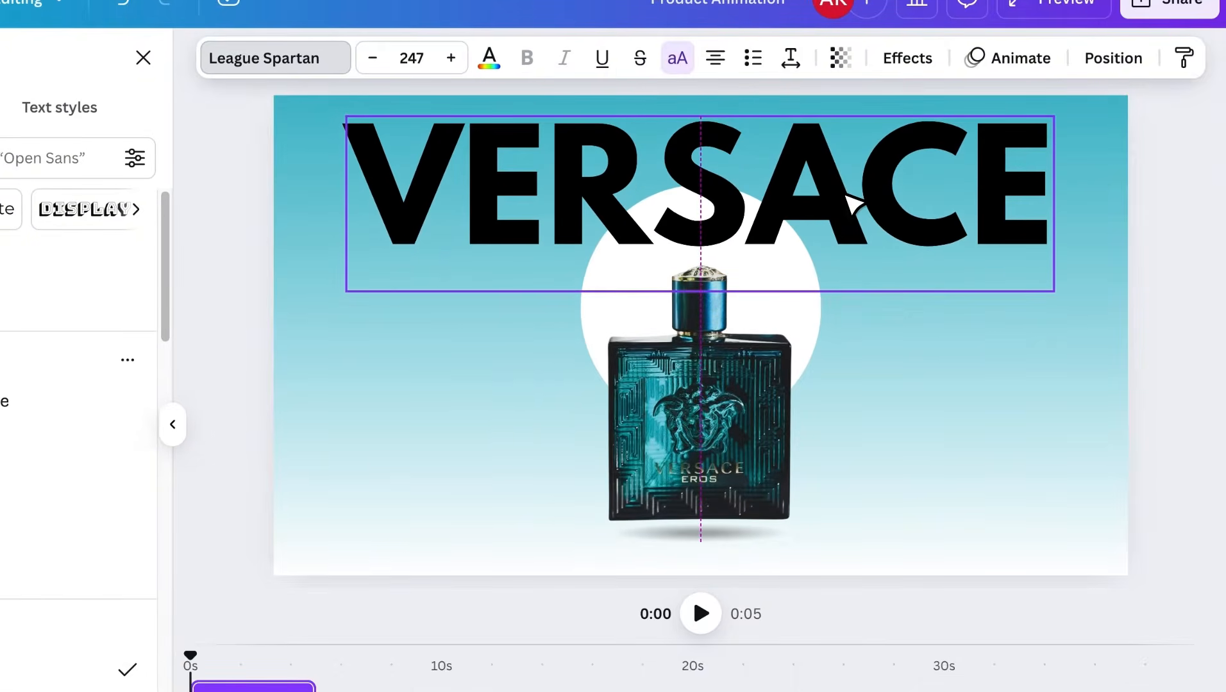
# Step: Send the VERSACE title behind the white circle and the perfume bottle
pyautogui.rightClick(777, 189)
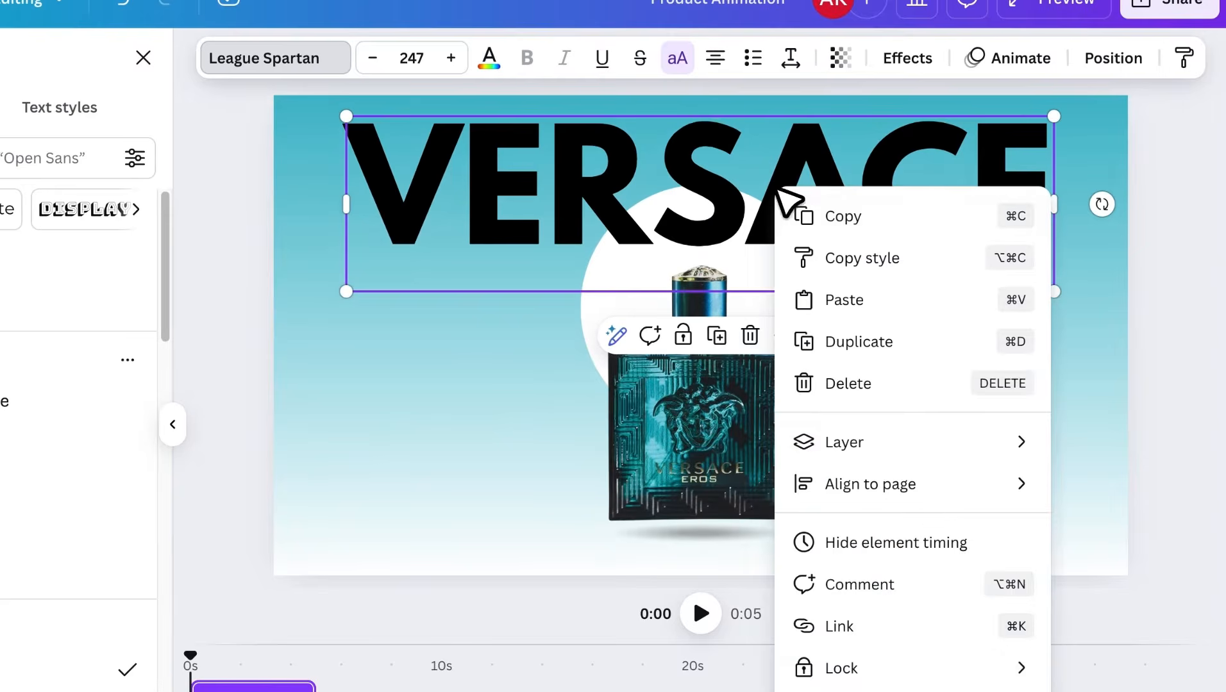
pyautogui.moveTo(919, 443)
pyautogui.click(756, 518)
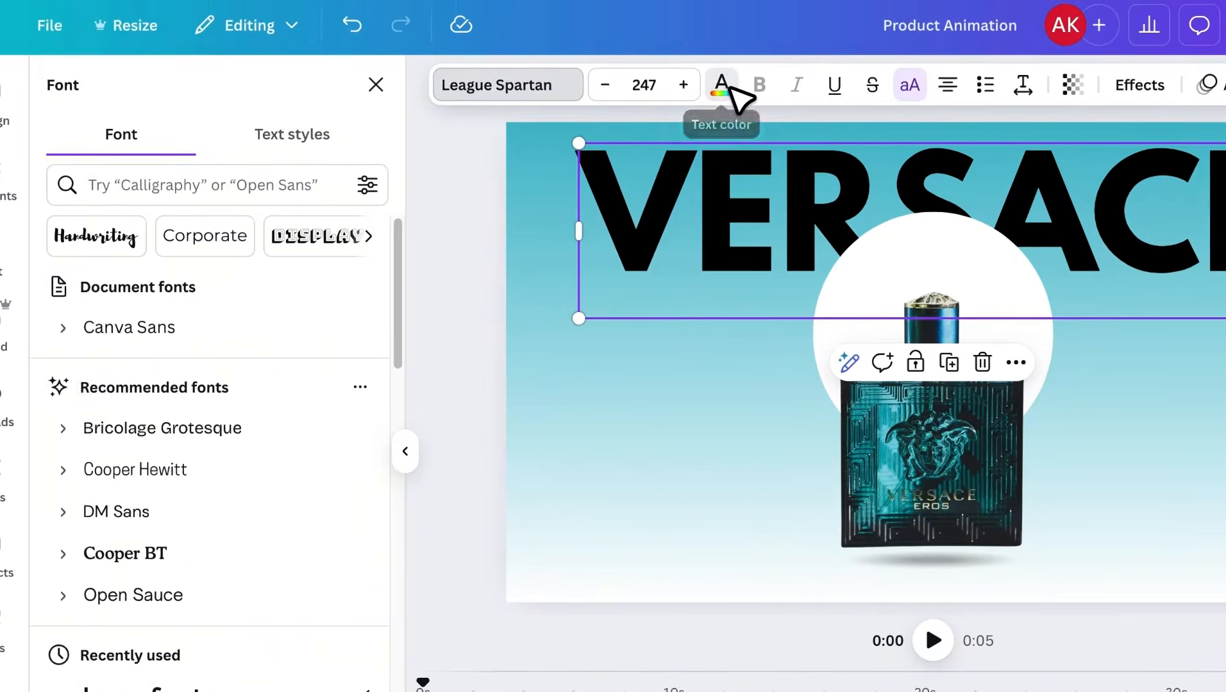
# Step: Recolour the VERSACE title white and make it partly transparent so the gradient shows through
pyautogui.click(489, 64)
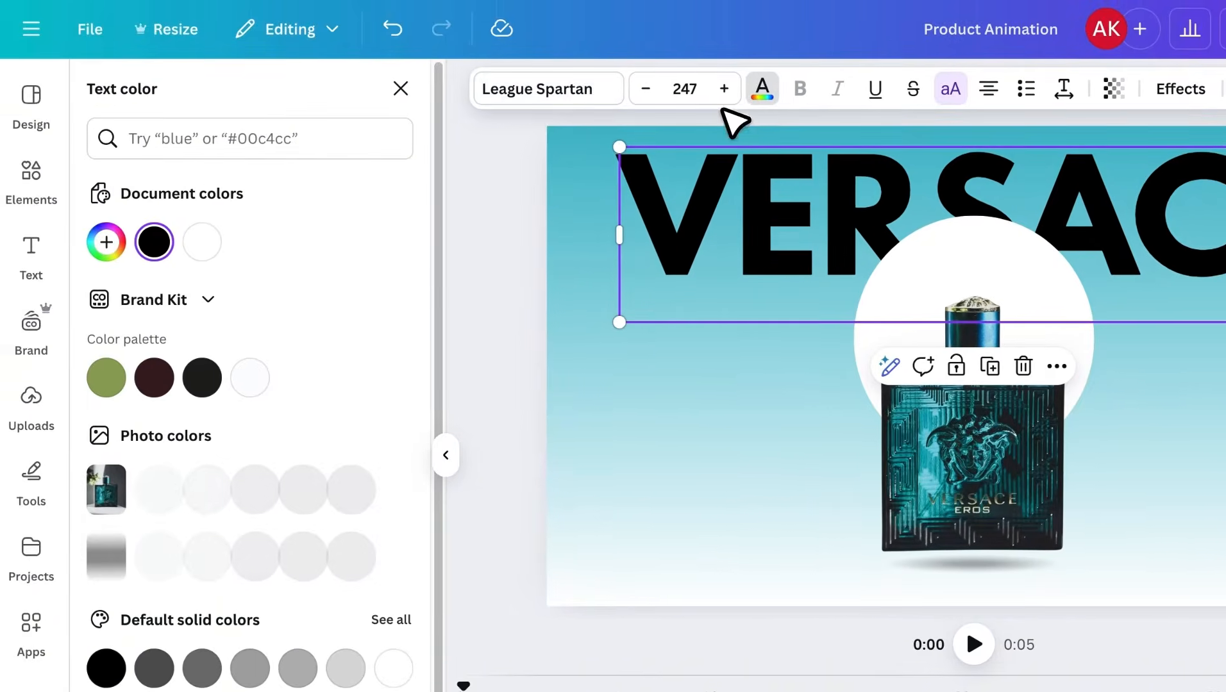
pyautogui.click(202, 241)
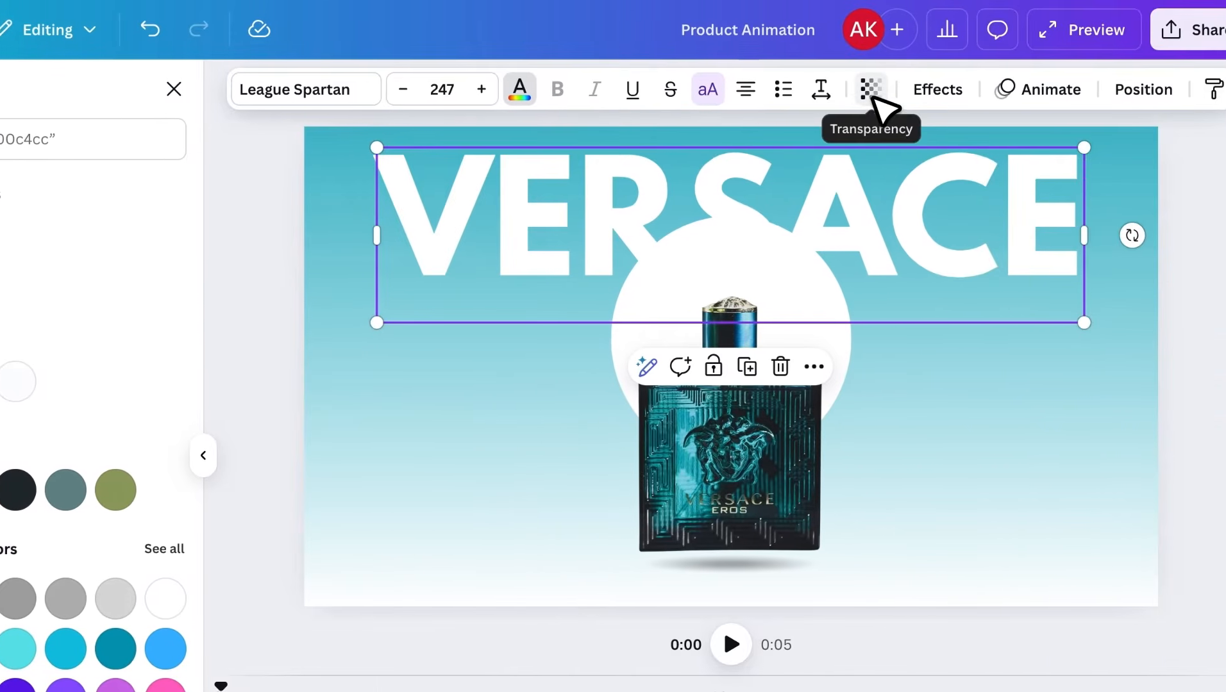
pyautogui.click(870, 93)
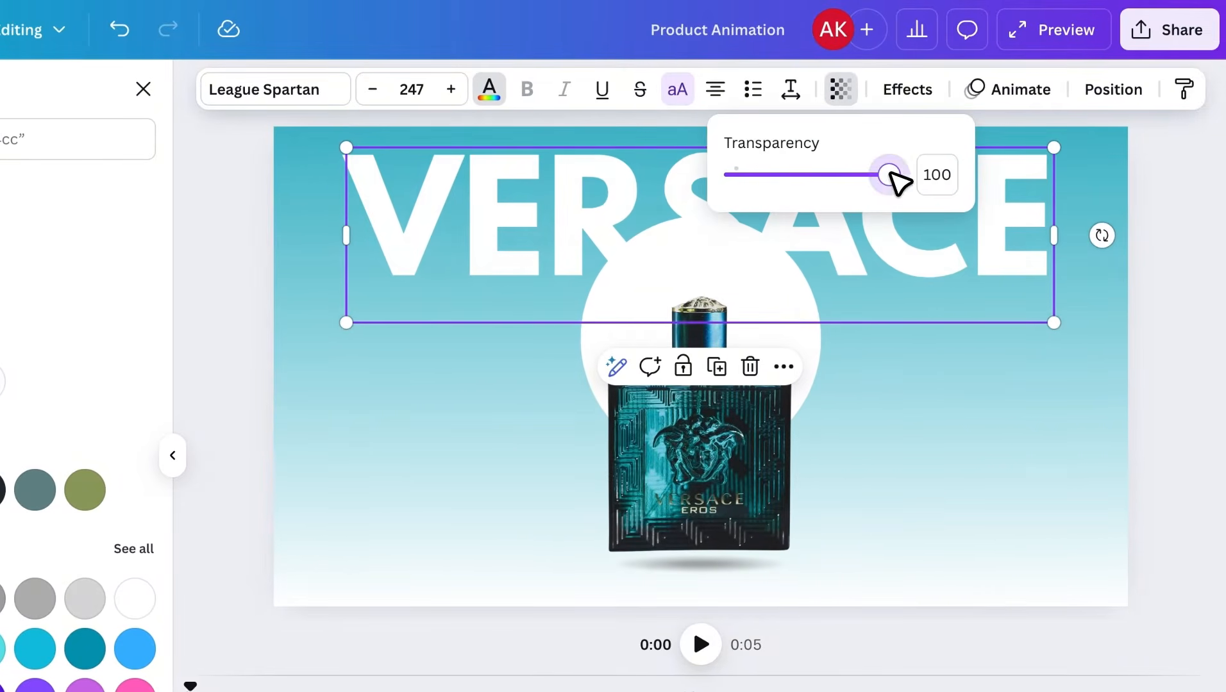
pyautogui.moveTo(891, 173); pyautogui.dragTo(849, 175)
pyautogui.click(1013, 418)
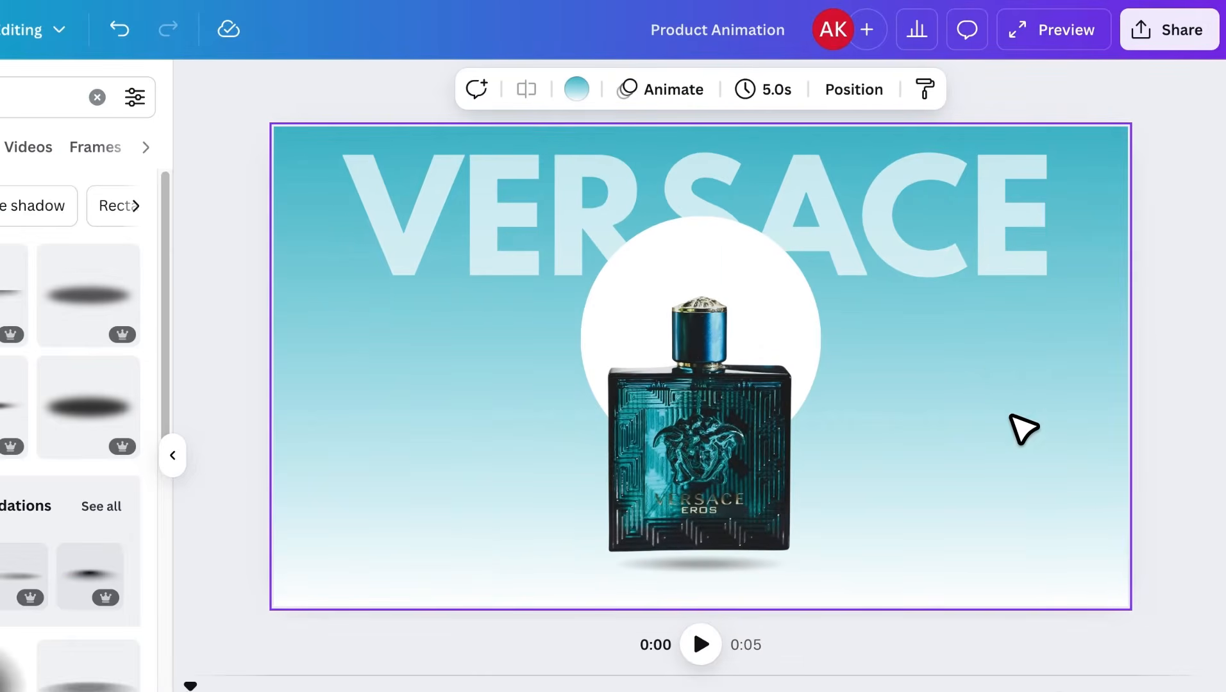
# Step: Enlarge the VERSACE title to font size 264, spanning most of the page width, and centre it horizontally
pyautogui.click(1038, 318)
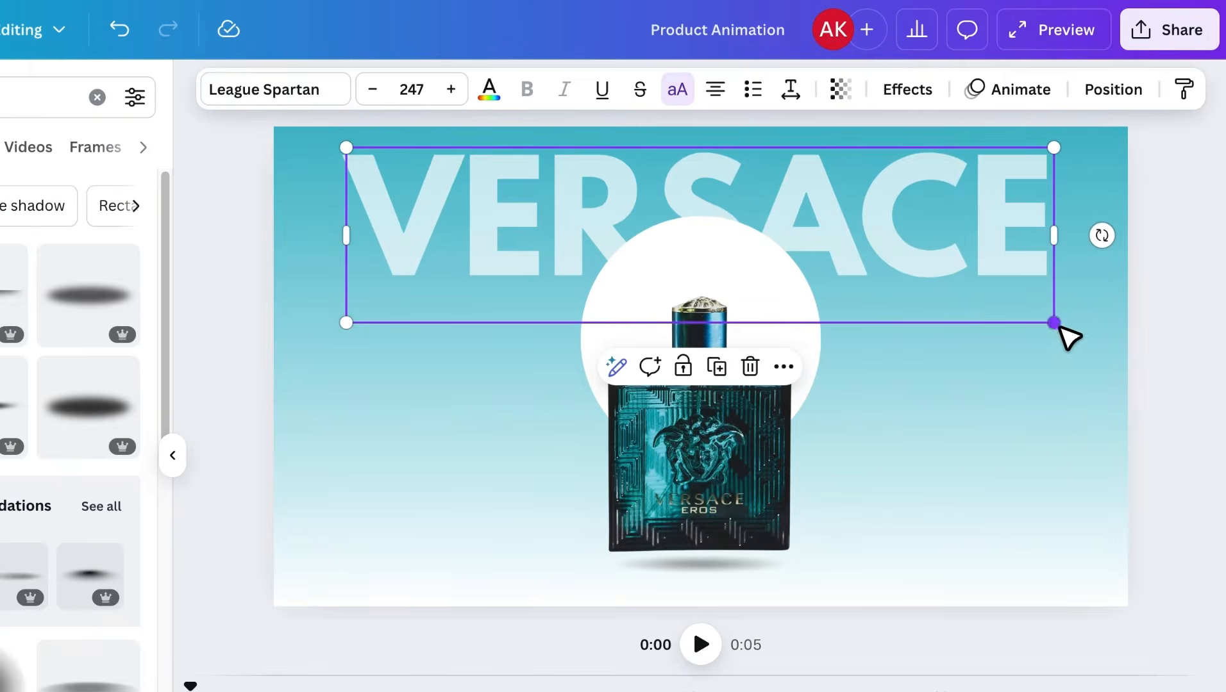
pyautogui.moveTo(1060, 327); pyautogui.dragTo(1080, 325)
pyautogui.moveTo(343, 331); pyautogui.dragTo(320, 333)
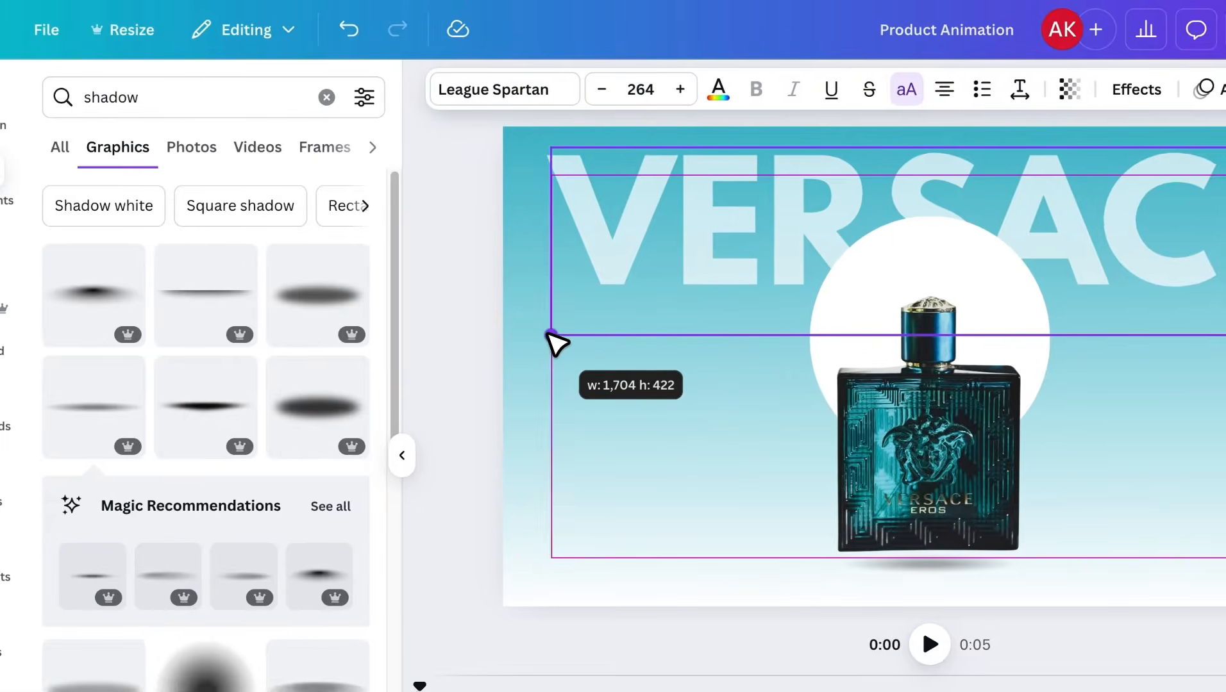
pyautogui.moveTo(555, 344); pyautogui.dragTo(553, 338)
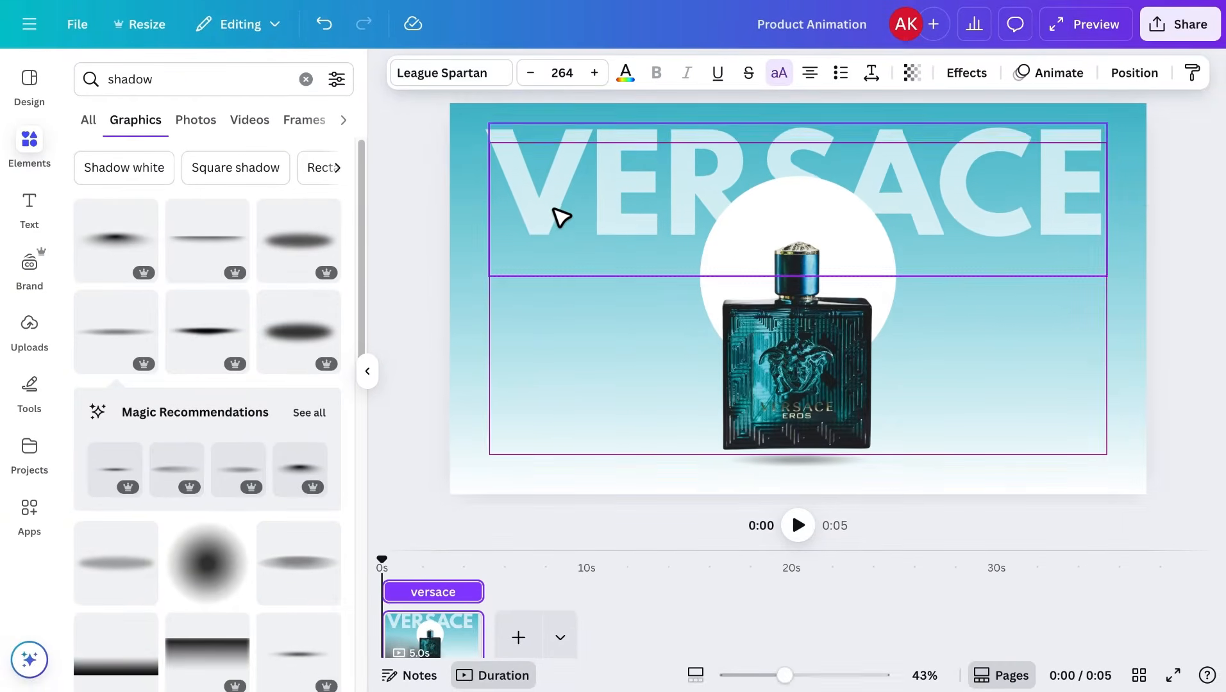
pyautogui.moveTo(561, 218); pyautogui.dragTo(566, 224)
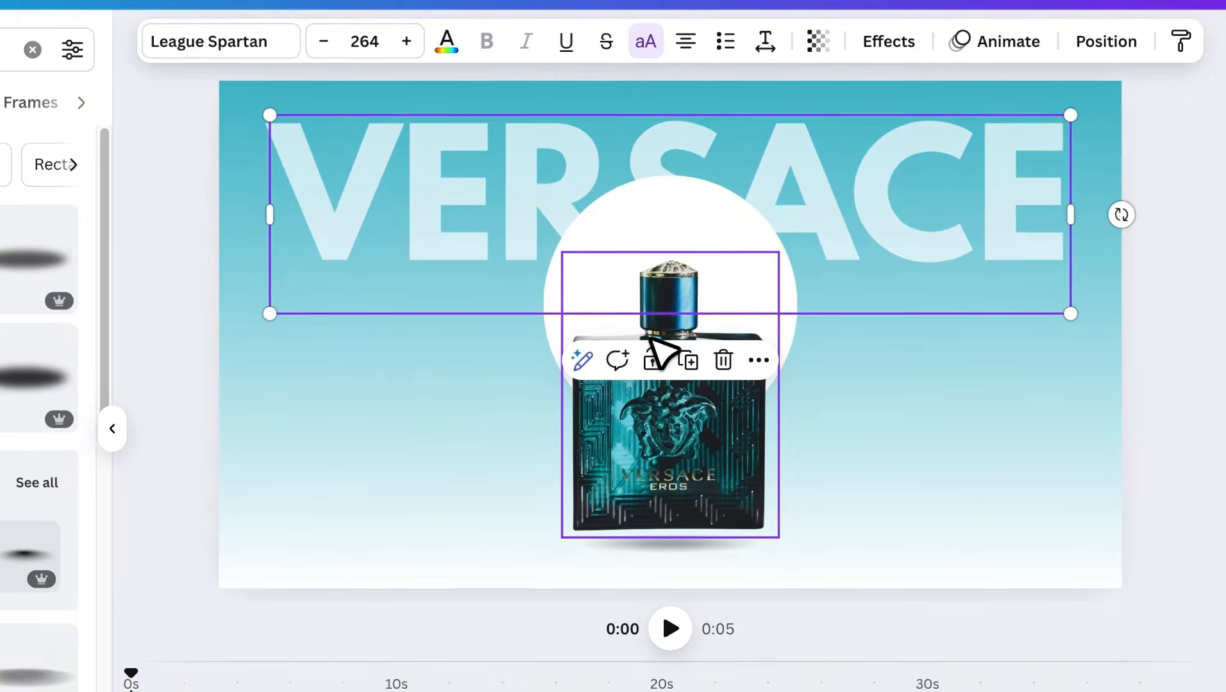
# Step: Group the perfume bottle with its shadow
pyautogui.click(651, 338)
pyautogui.keyDown('shift'); pyautogui.click(684, 546); pyautogui.keyUp('shift')
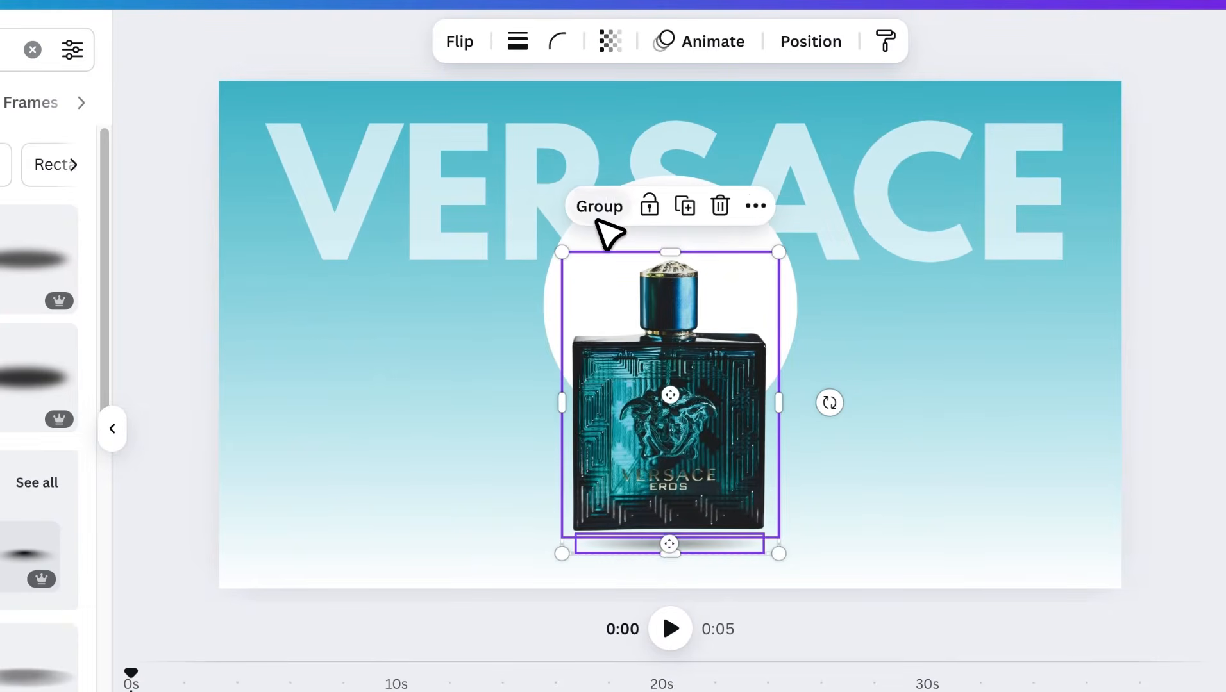
pyautogui.click(600, 206)
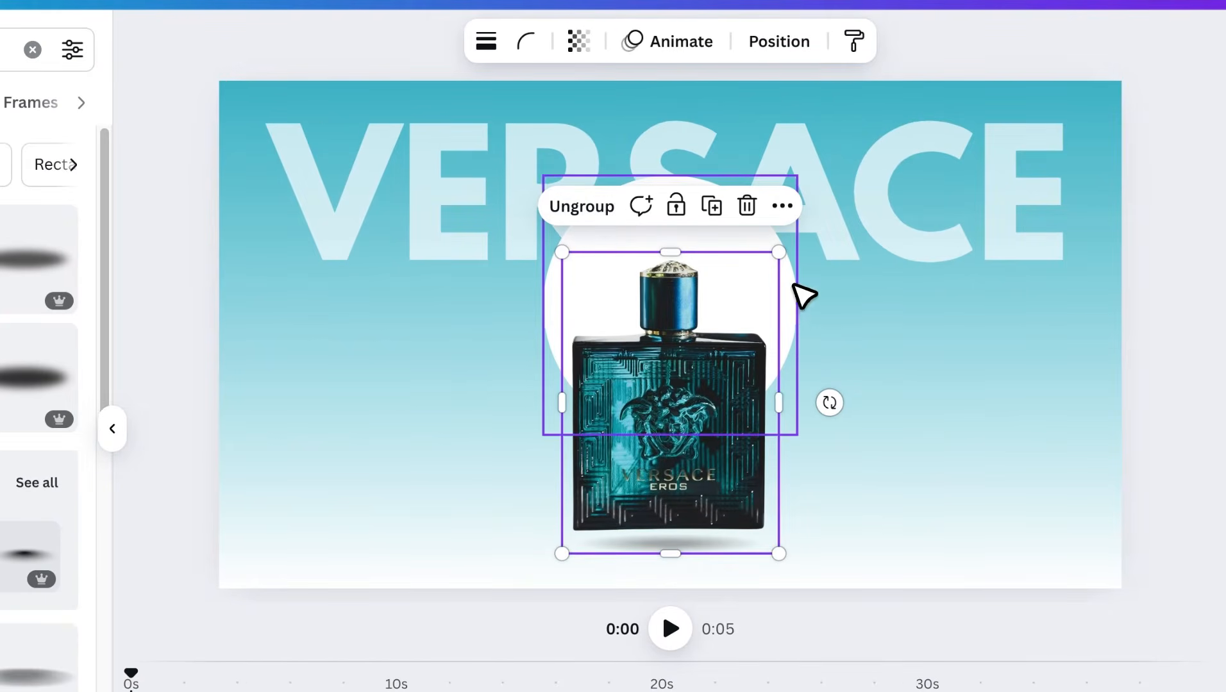
# Step: Move the white circle and the bottle group down slightly together, keeping them centred horizontally
pyautogui.click(793, 285)
pyautogui.keyDown('shift'); pyautogui.click(708, 464); pyautogui.keyUp('shift')
pyautogui.moveTo(708, 463); pyautogui.dragTo(707, 480)
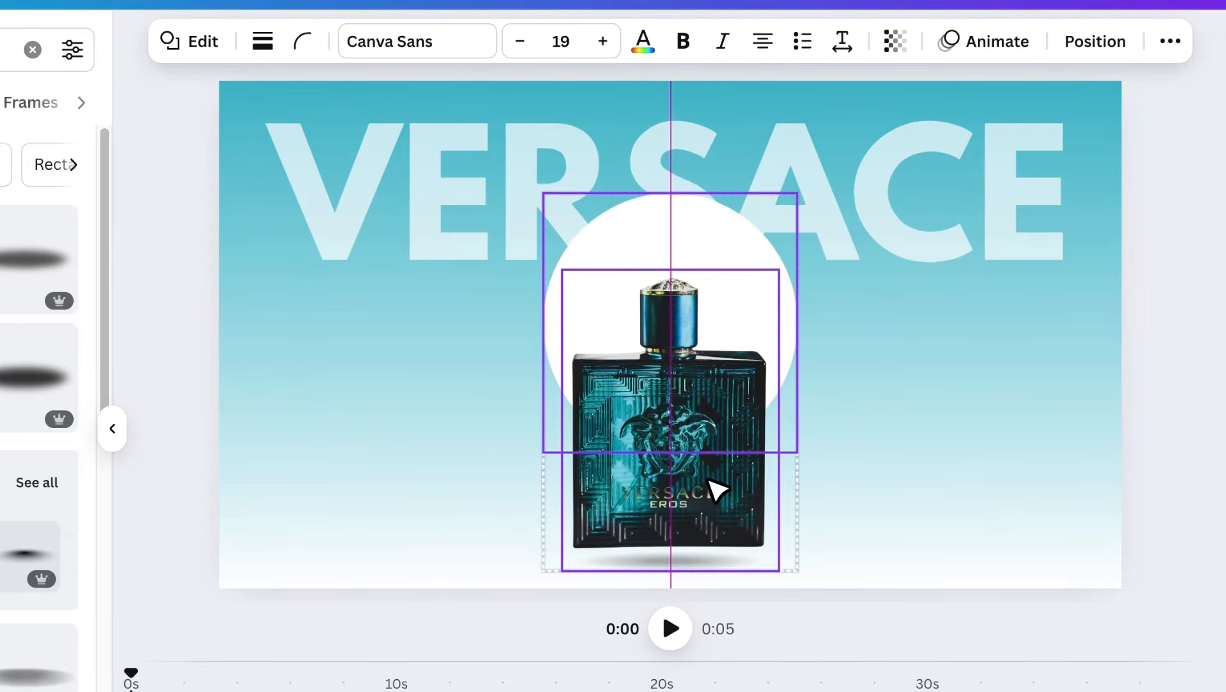
pyautogui.click(933, 391)
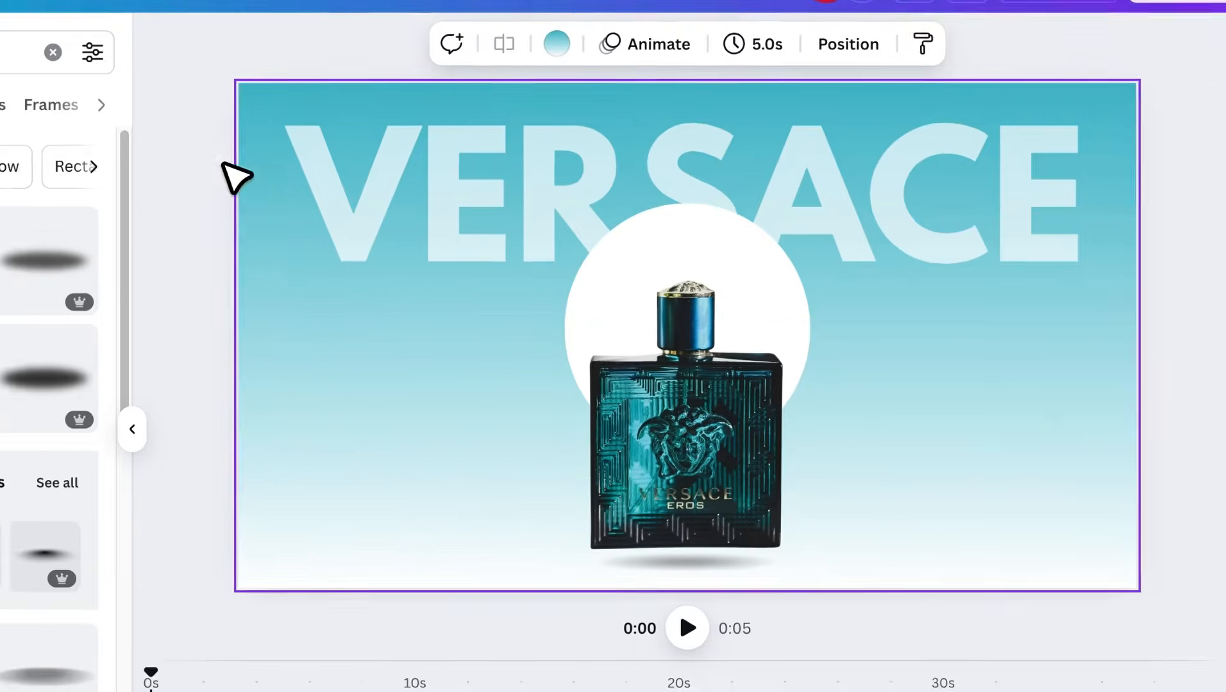
# Step: Search the elements for "flower", limit the results to photos, and add the pink flower cluster with yellow centres
pyautogui.doubleClick(14, 55)
pyautogui.write('flower')
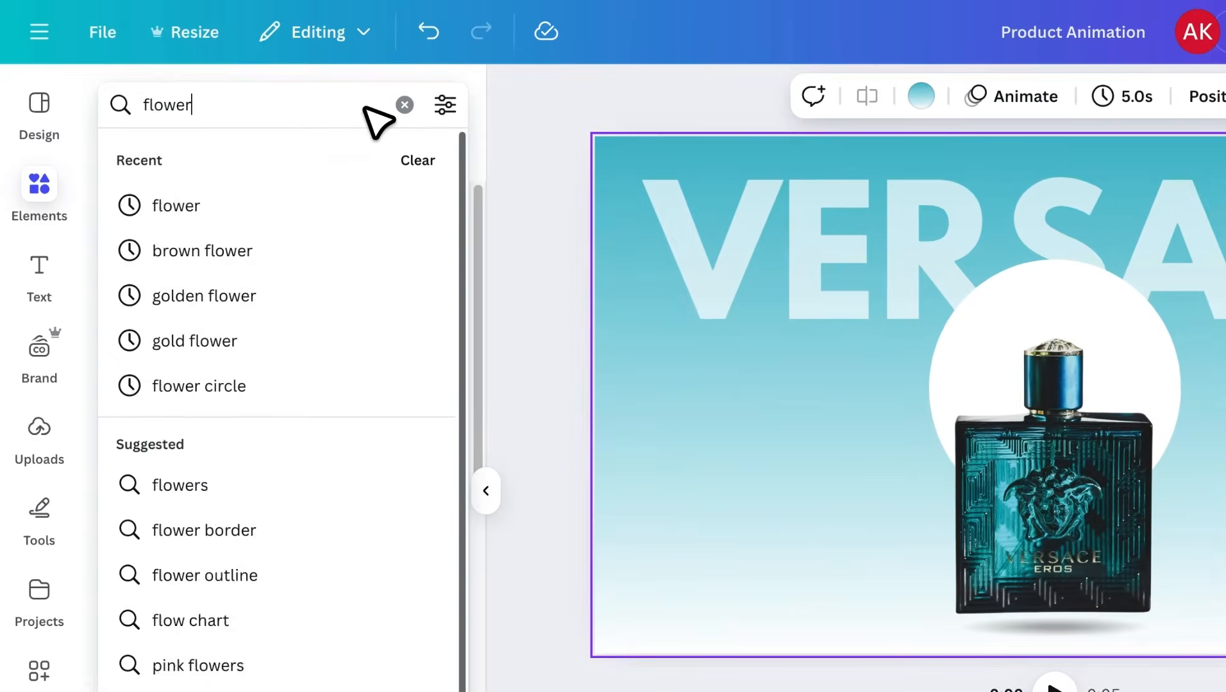
pyautogui.press('Return')
pyautogui.click(274, 162)
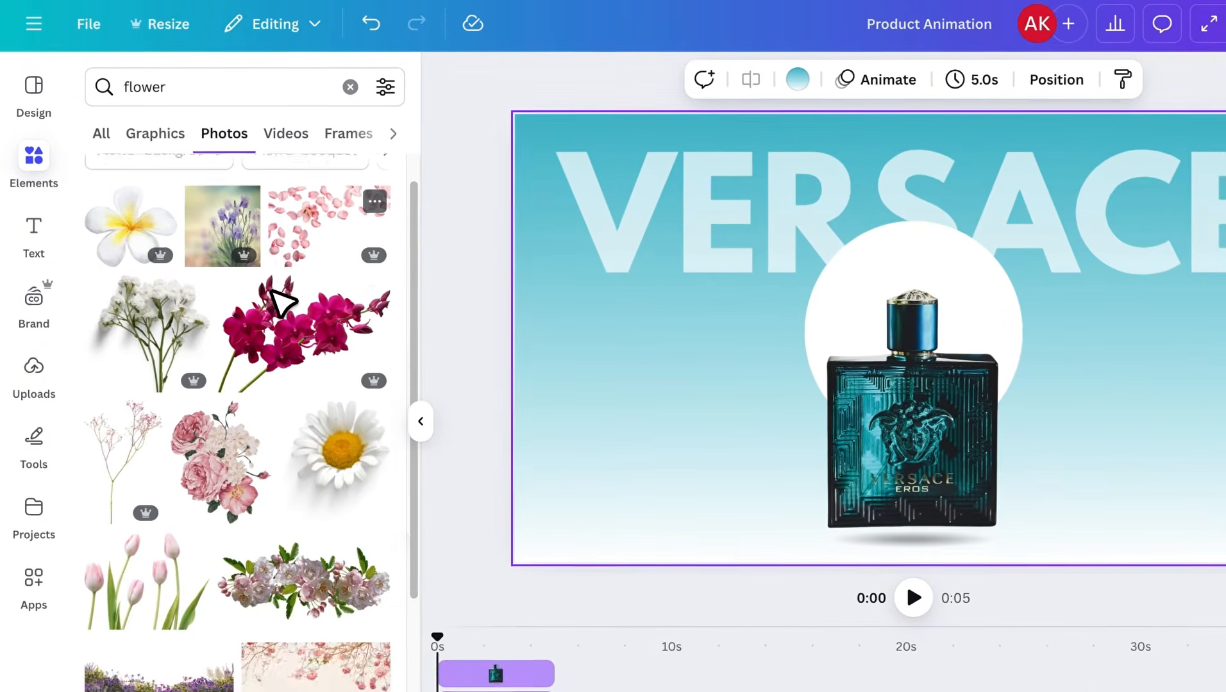
pyautogui.scroll(-5, 327, 352)
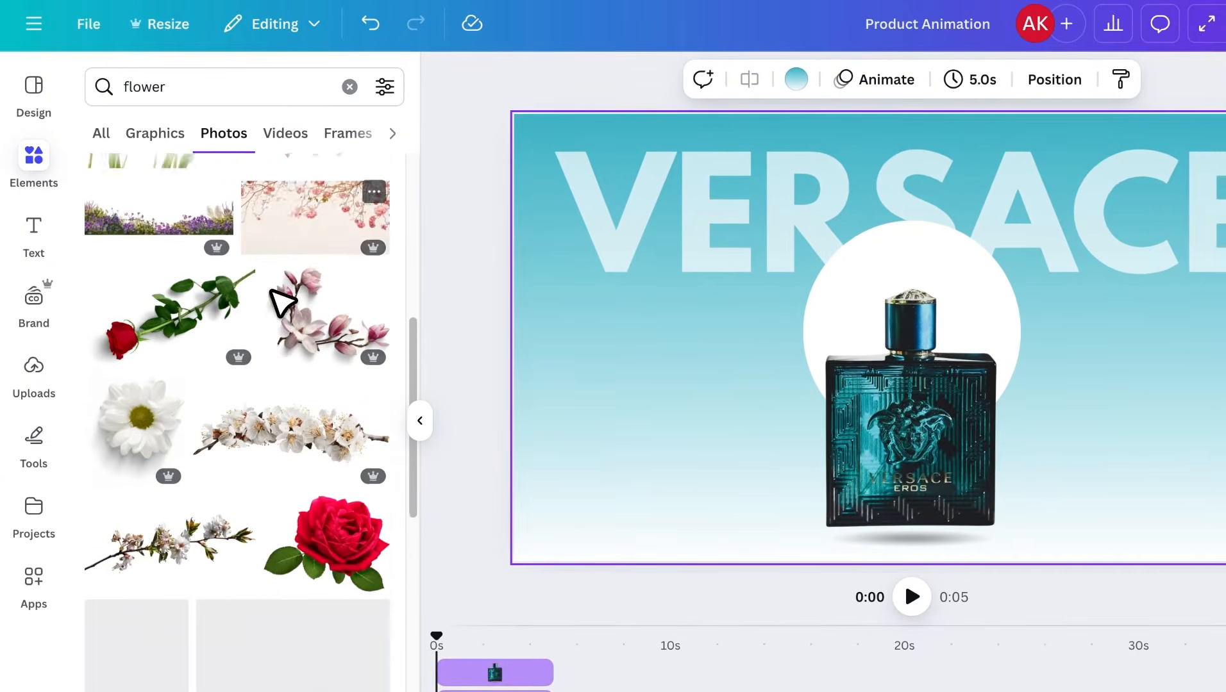
pyautogui.scroll(-10, 282, 301)
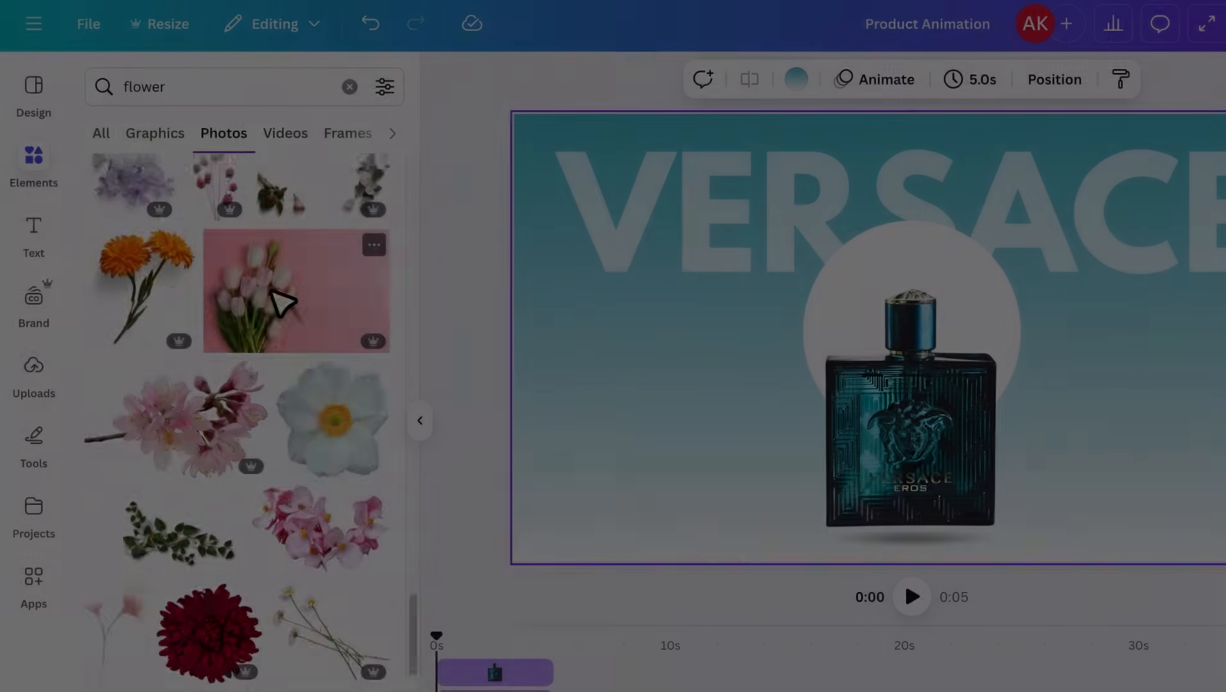
pyautogui.scroll(-3, 289, 305)
pyautogui.click(322, 327)
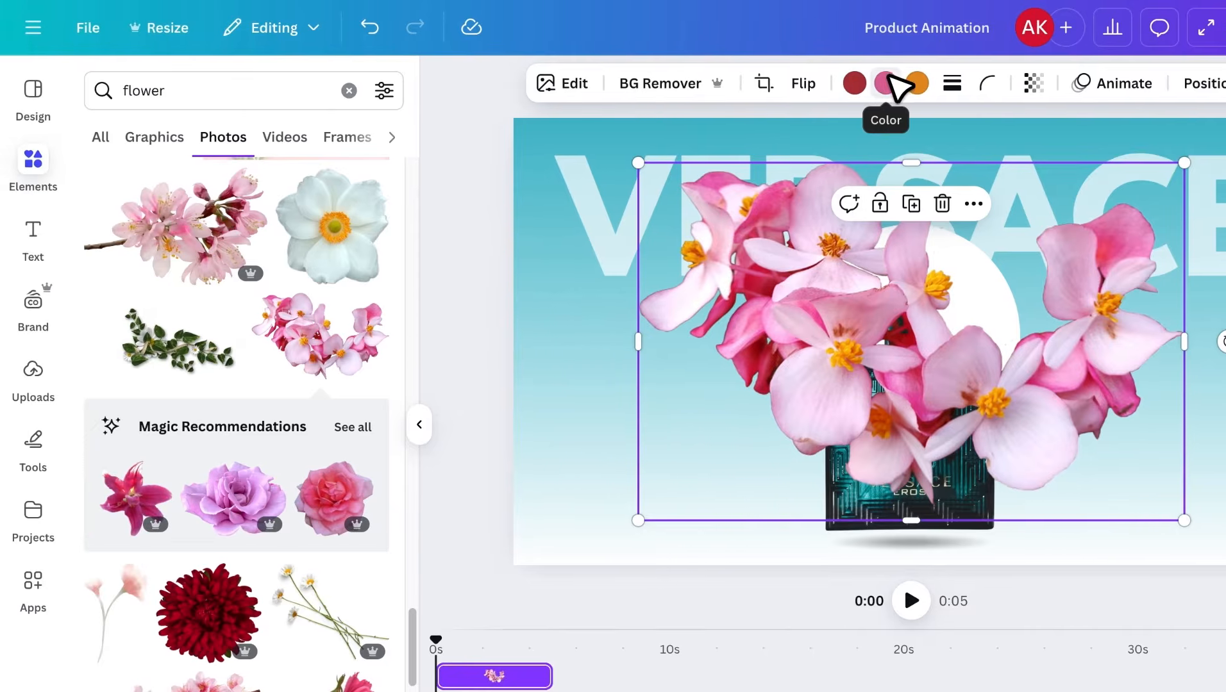
# Step: Change the flower cluster's pink tone to #449DA5
pyautogui.click(713, 84)
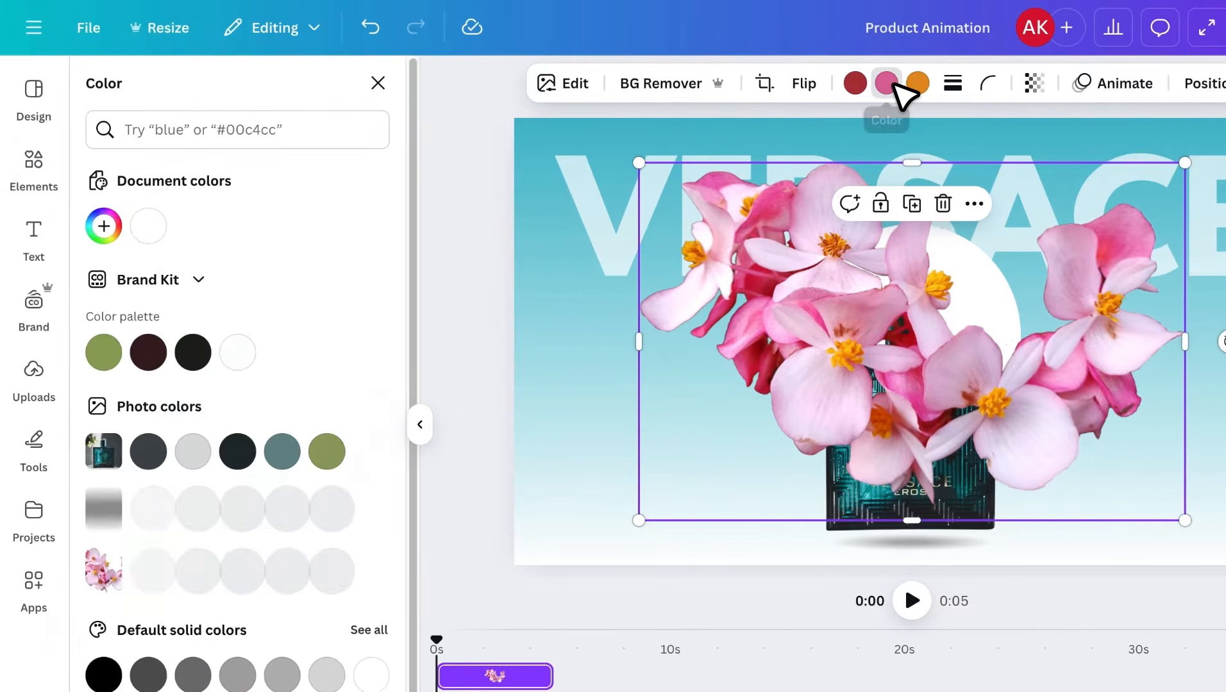
pyautogui.click(118, 231)
pyautogui.write('#449DA5')
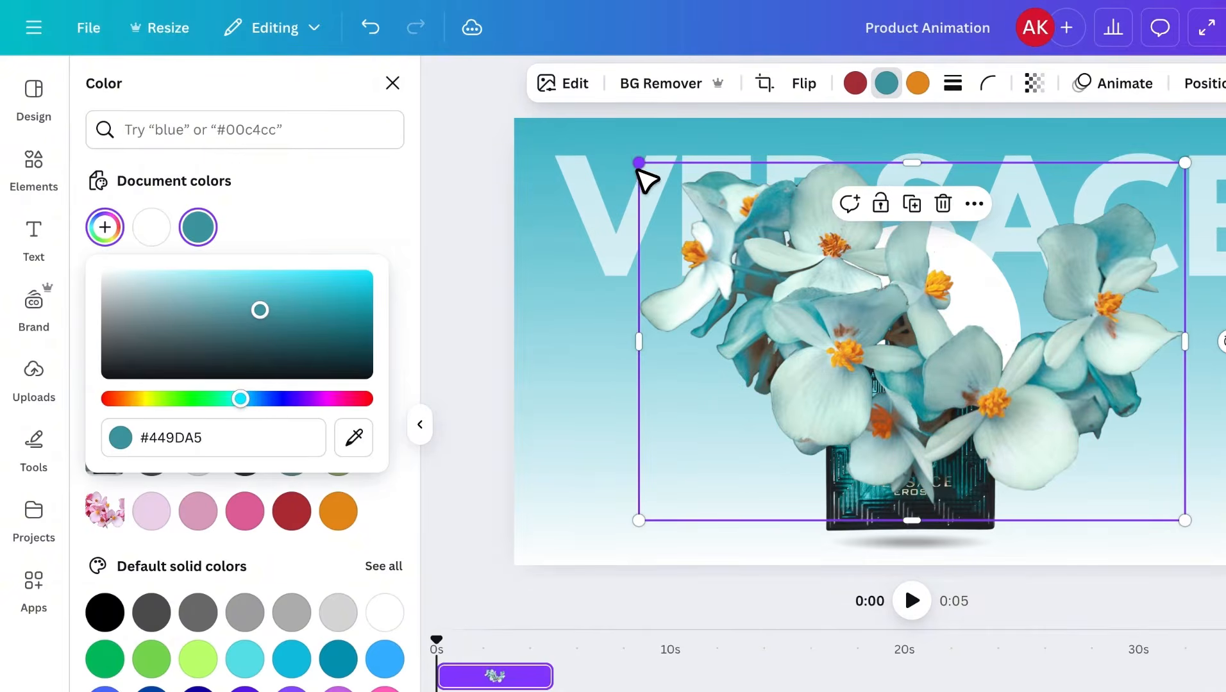
# Step: Shrink the flower cluster to slightly less than the bottle's width and centre it over the bottle's body
pyautogui.moveTo(637, 172); pyautogui.dragTo(967, 459)
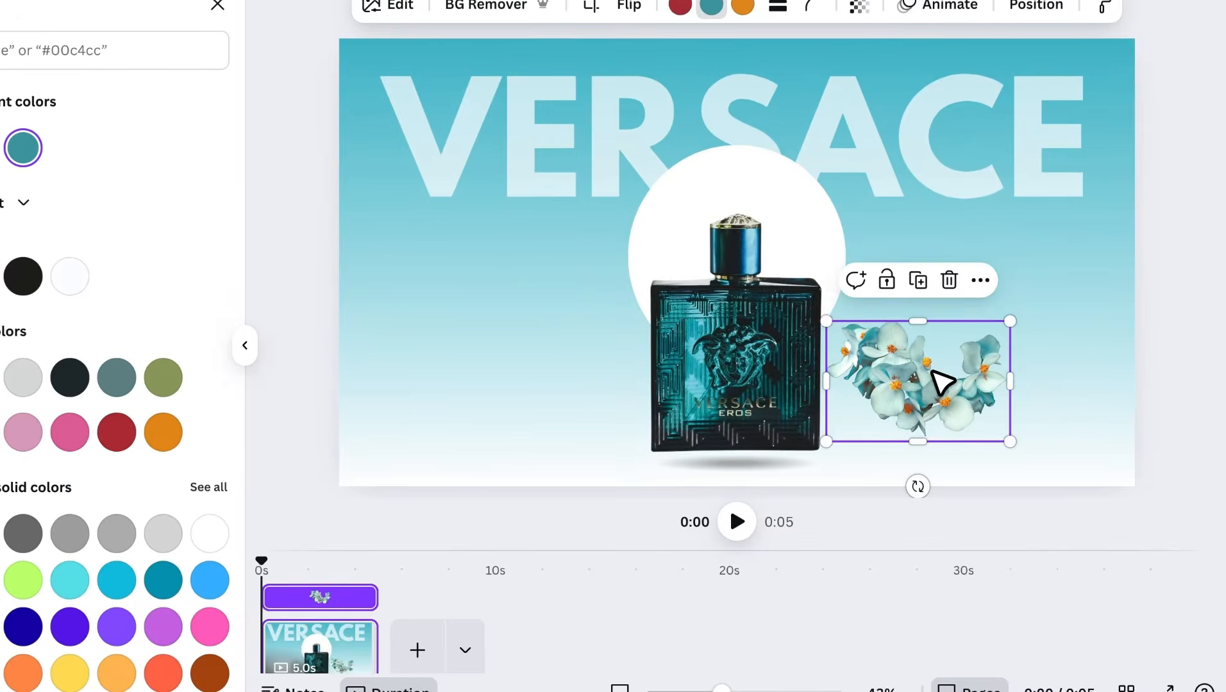
pyautogui.moveTo(939, 383); pyautogui.dragTo(762, 377)
pyautogui.moveTo(832, 314); pyautogui.dragTo(805, 333)
pyautogui.moveTo(731, 384); pyautogui.dragTo(735, 375)
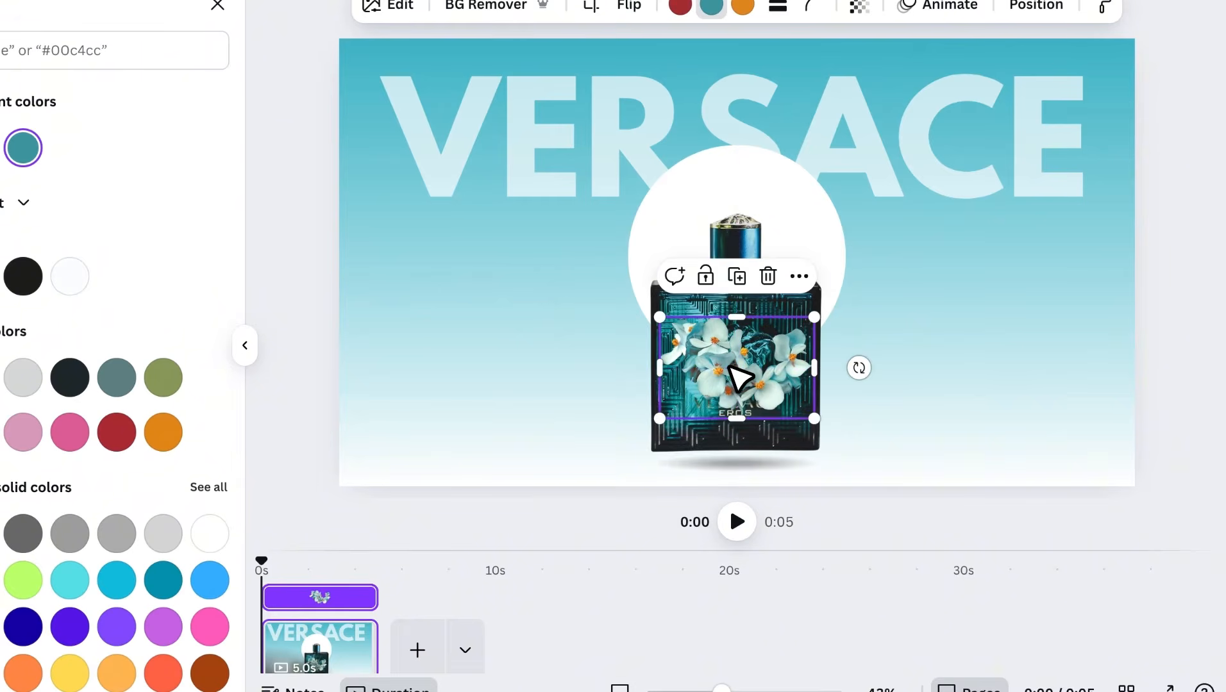
# Step: Send the flower cluster one layer backward so the bottle hides it
pyautogui.rightClick(735, 375)
pyautogui.moveTo(822, 290)
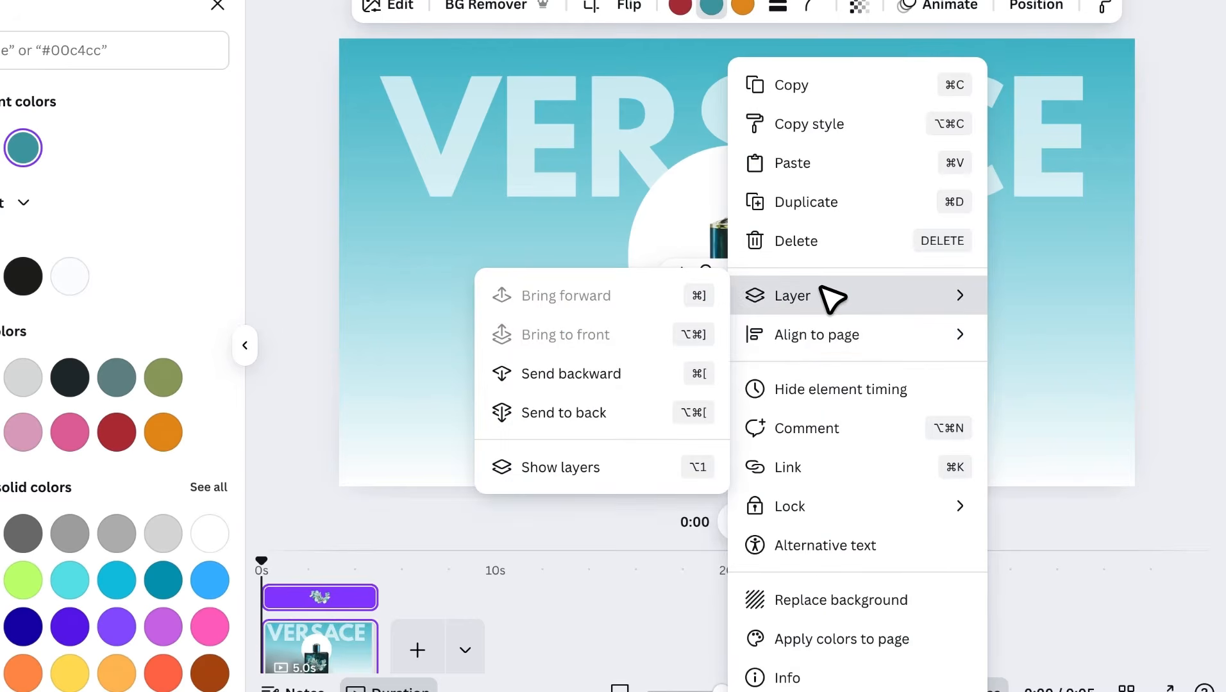
pyautogui.click(609, 371)
pyautogui.click(897, 349)
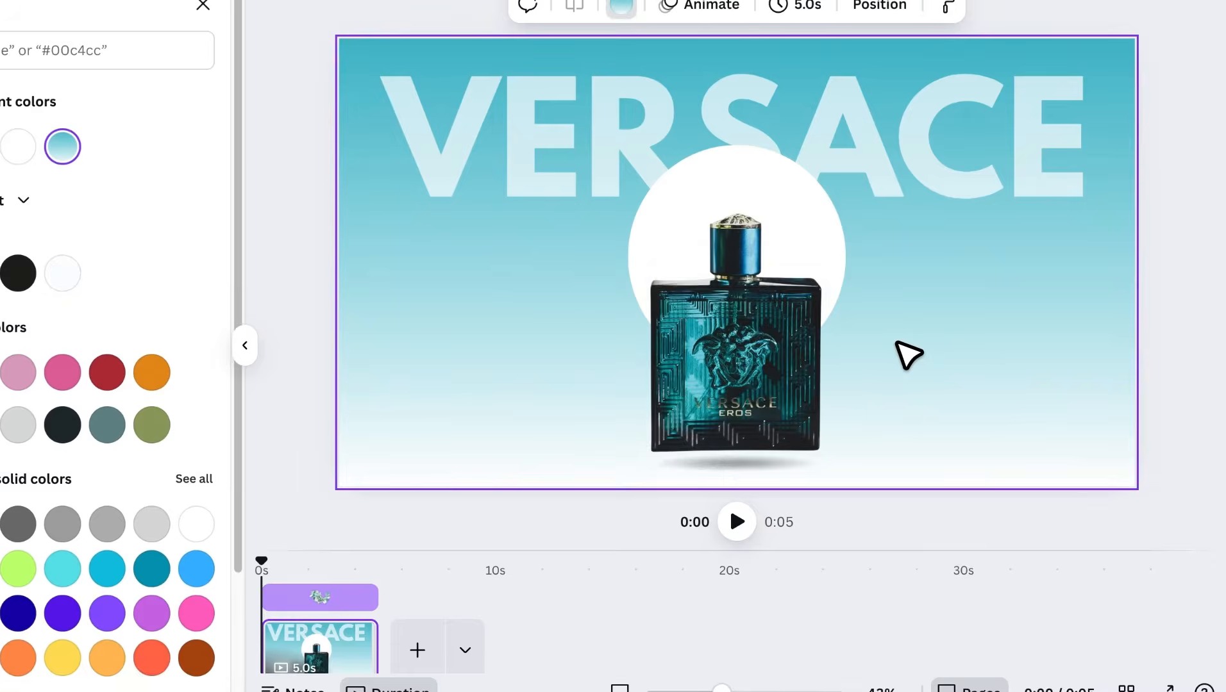
# Step: Duplicate the page and delete the VERSACE title from the copy
pyautogui.rightClick(324, 647)
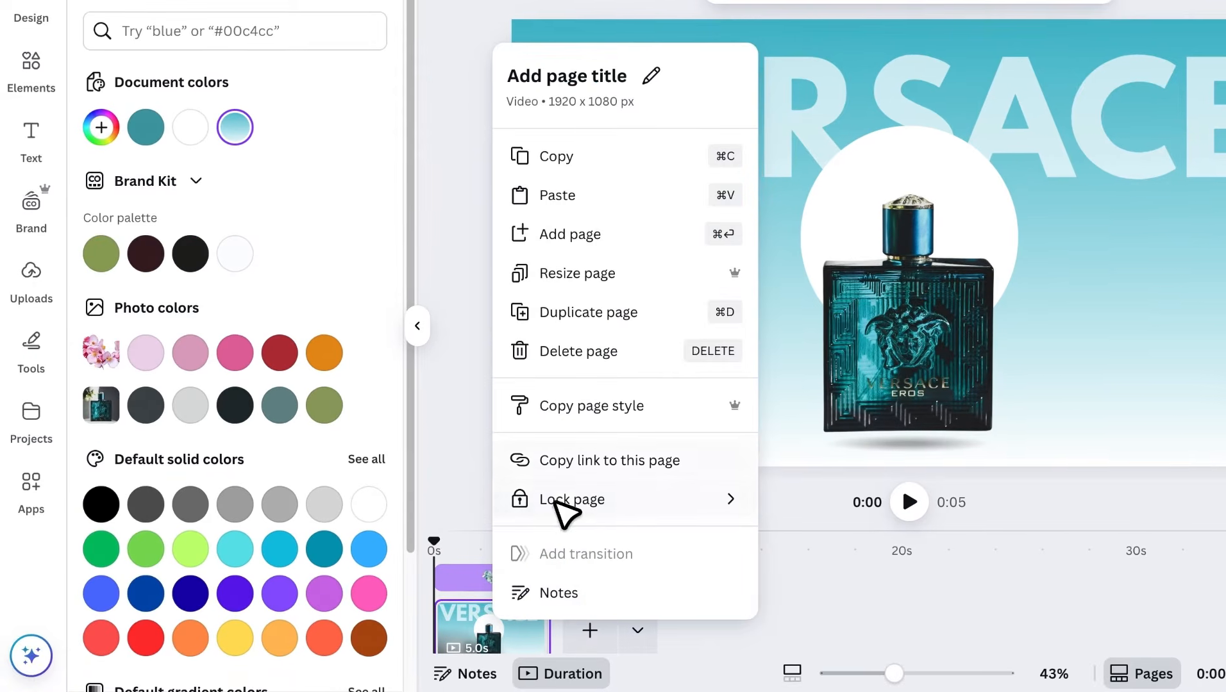
pyautogui.click(622, 314)
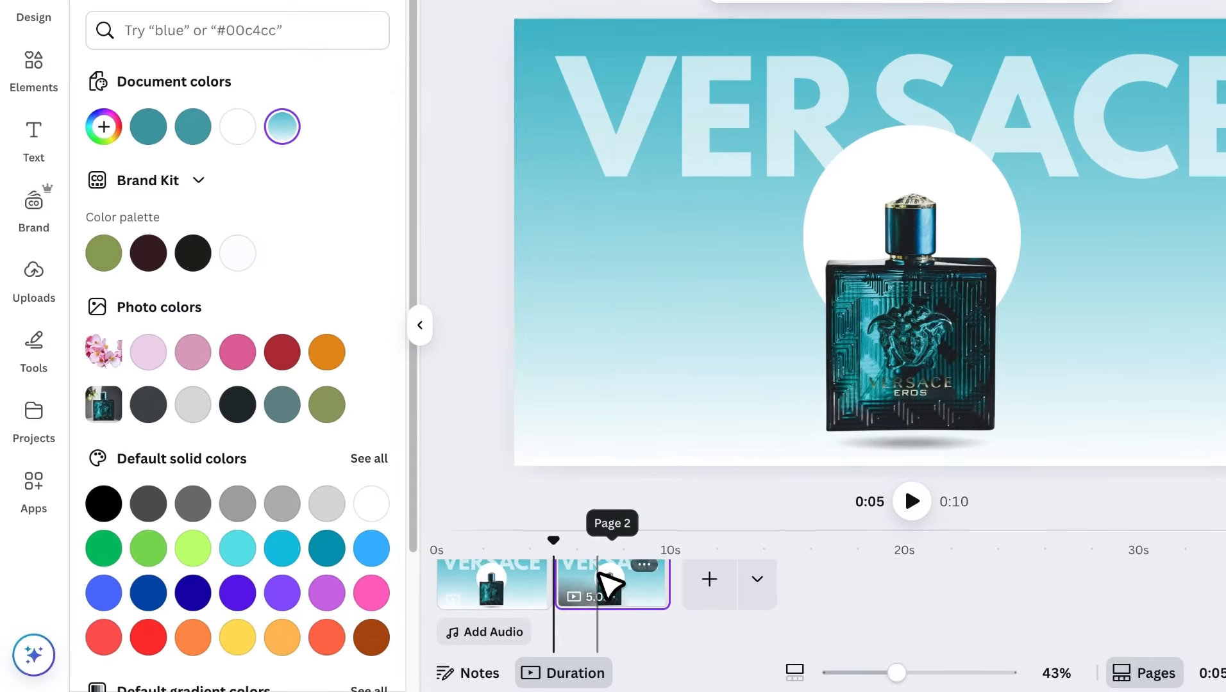
pyautogui.click(623, 601)
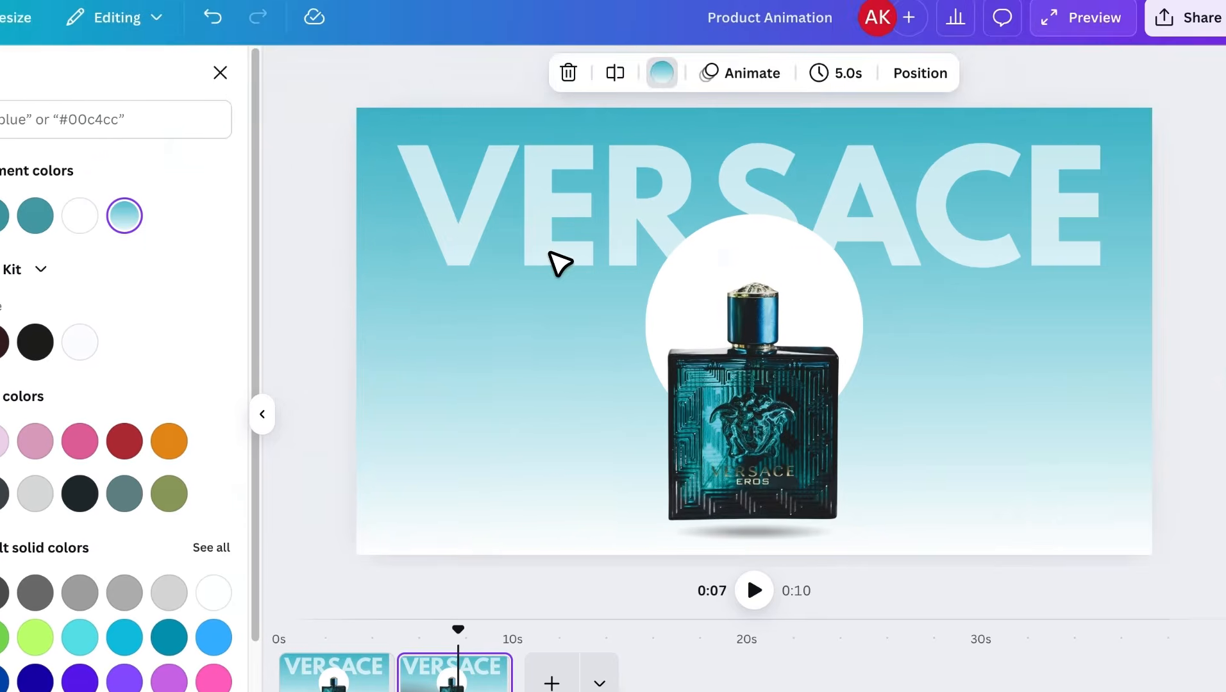
pyautogui.click(615, 172)
pyautogui.press('Delete')
# Step: Enlarge the bottle, flower cluster and circle together on the second page and centre them on the page
pyautogui.hotkey('ctrl', 'a')
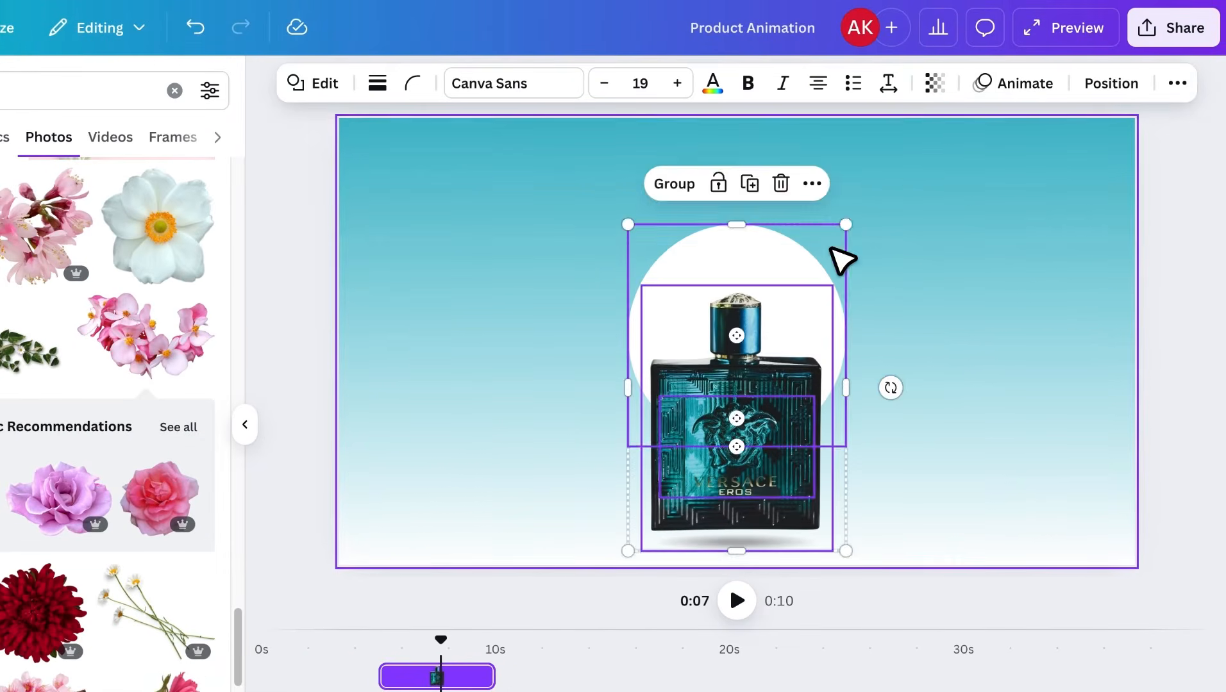
pyautogui.moveTo(845, 225); pyautogui.dragTo(943, 182)
pyautogui.moveTo(853, 379); pyautogui.dragTo(827, 373)
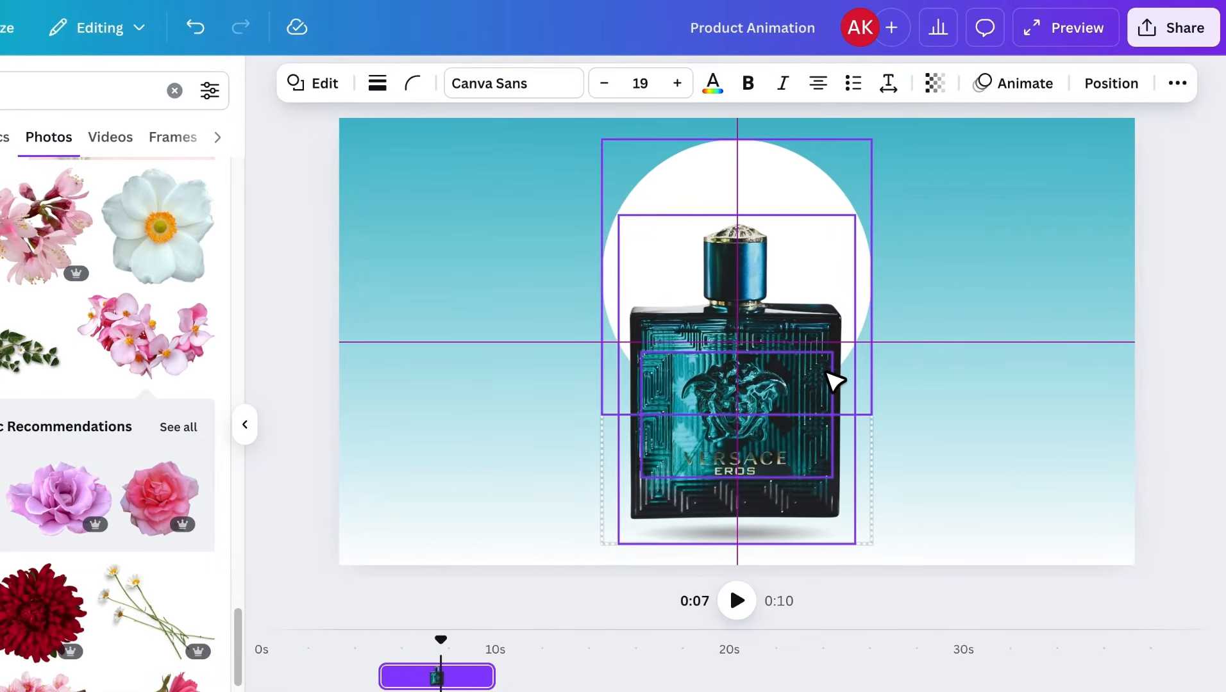
# Step: Select the hidden flower cluster from the layers, enlarge it until blooms show on both sides of the bottle, and centre it
pyautogui.click(1105, 93)
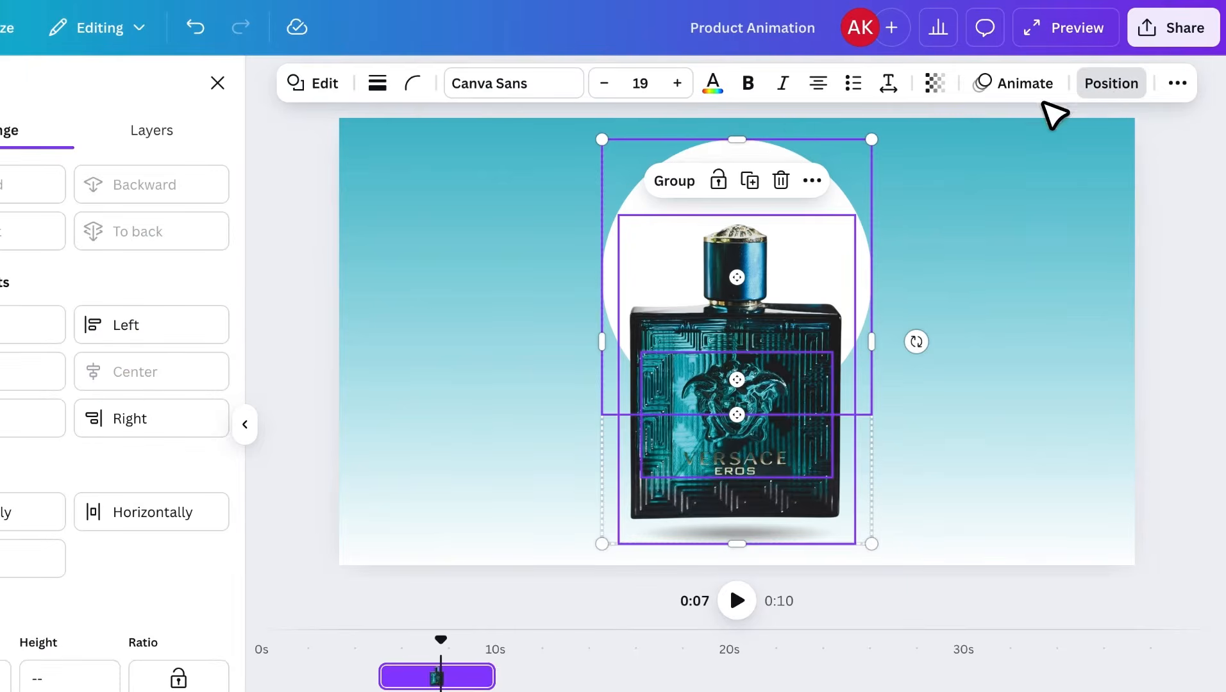
pyautogui.click(161, 128)
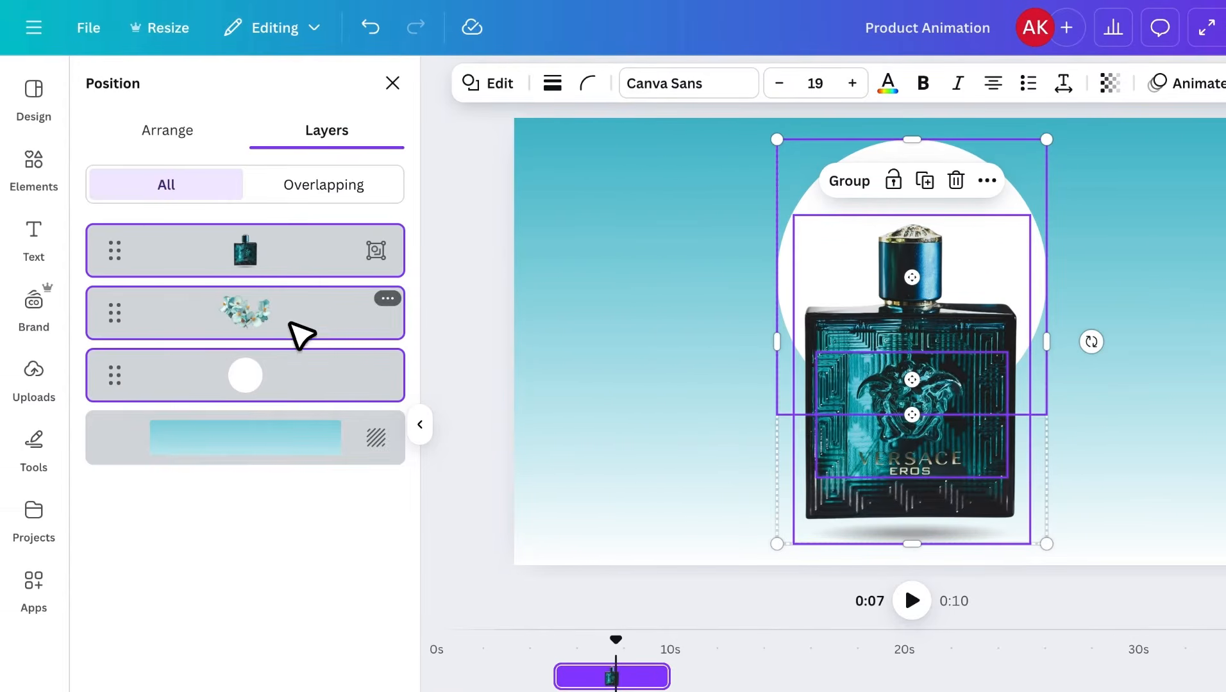
pyautogui.click(309, 332)
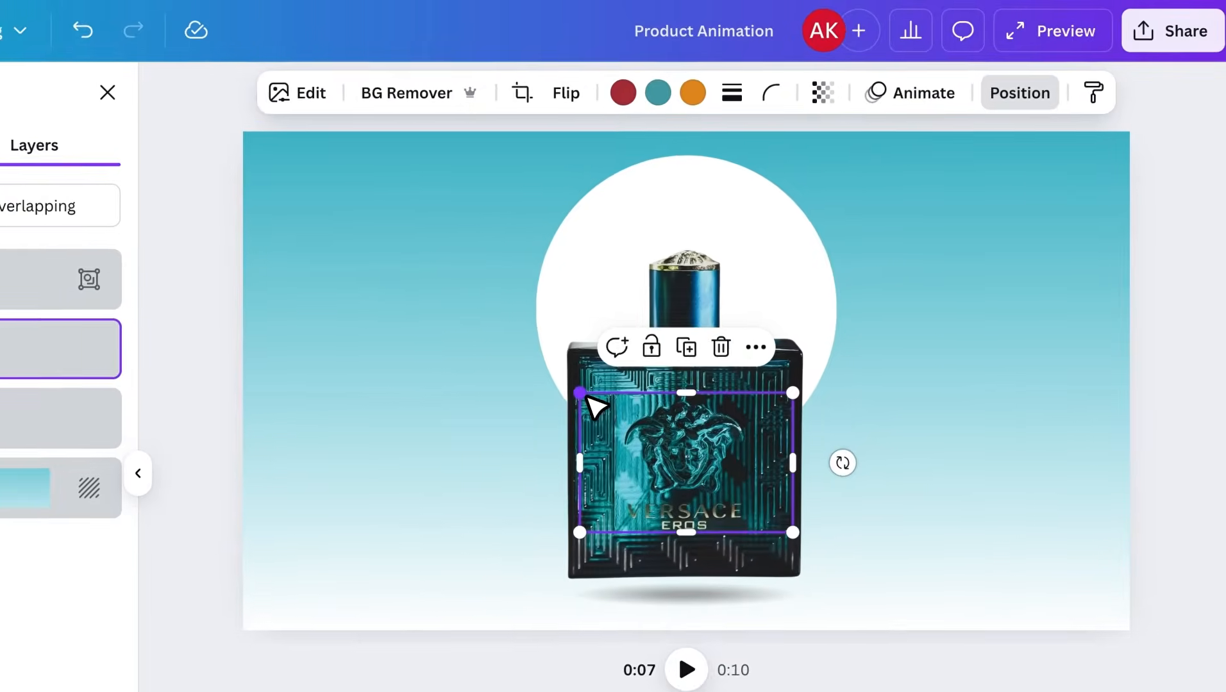
pyautogui.moveTo(817, 353); pyautogui.dragTo(518, 221)
pyautogui.moveTo(435, 384); pyautogui.dragTo(590, 403)
pyautogui.click(491, 354)
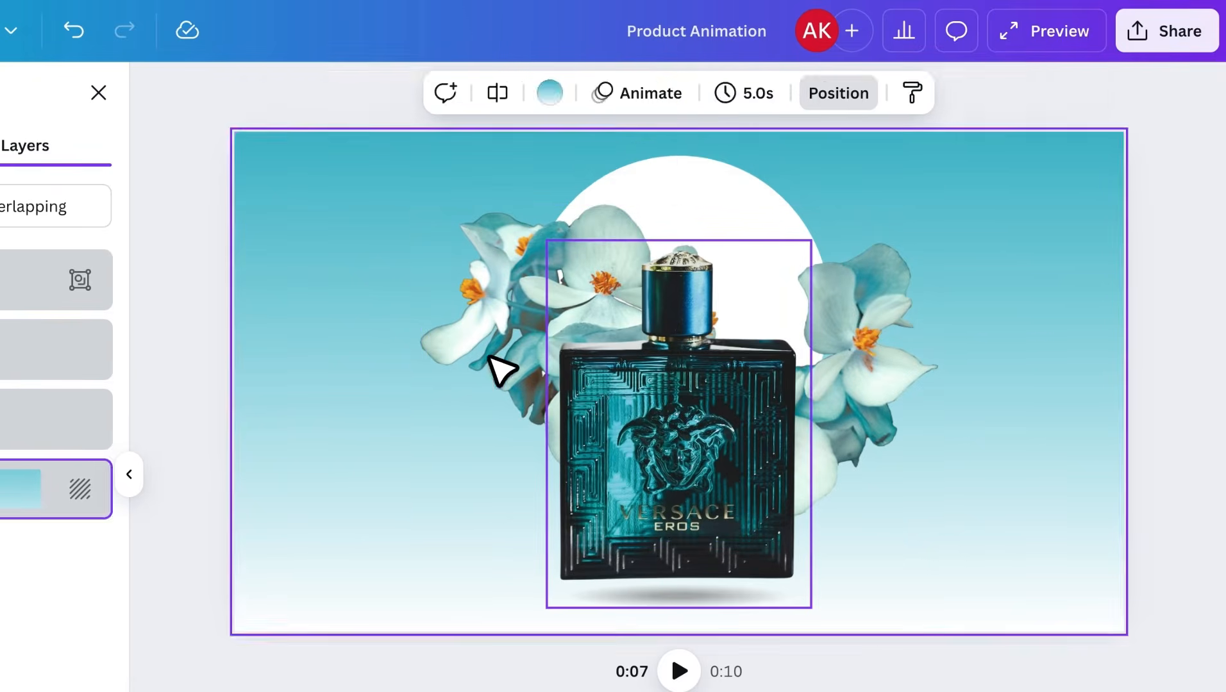
# Step: Move the bottle up slightly and enlarge the white circle behind it, keeping the circle horizontally centred
pyautogui.moveTo(676, 463); pyautogui.dragTo(679, 438)
pyautogui.click(545, 375)
pyautogui.moveTo(527, 465); pyautogui.dragTo(425, 536)
pyautogui.moveTo(681, 190); pyautogui.dragTo(721, 190)
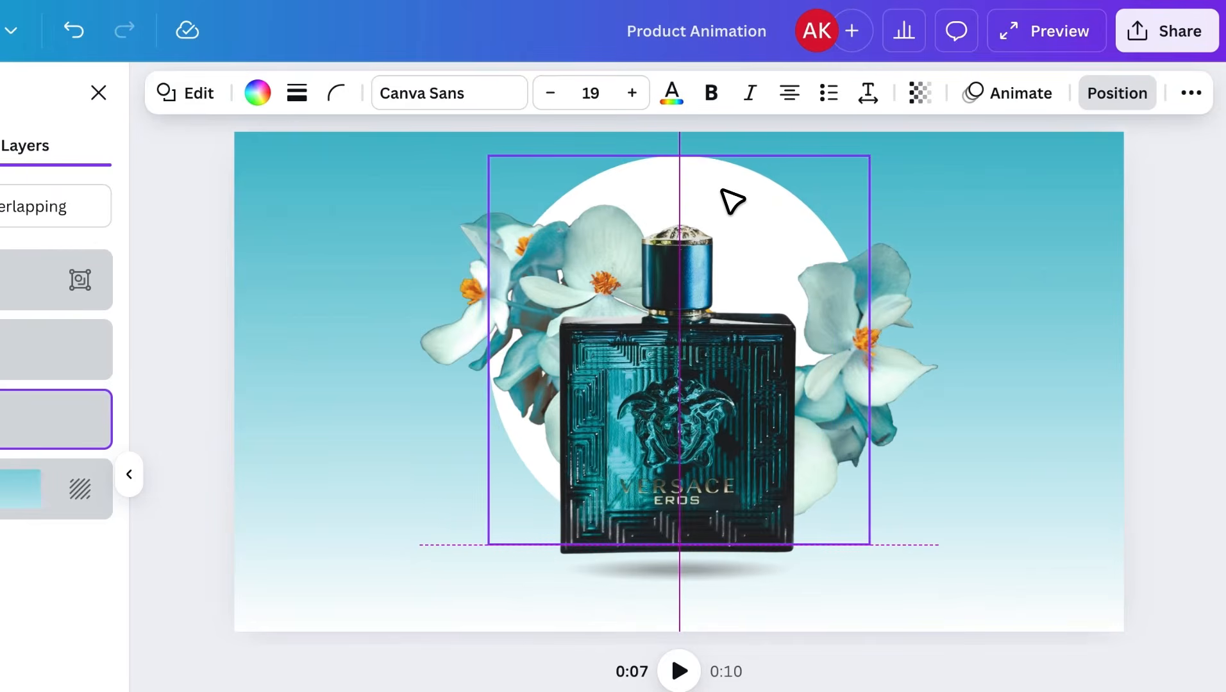
# Step: Enlarge the bottle, flowers and circle together a little more and centre the composition on the page
pyautogui.click(684, 405)
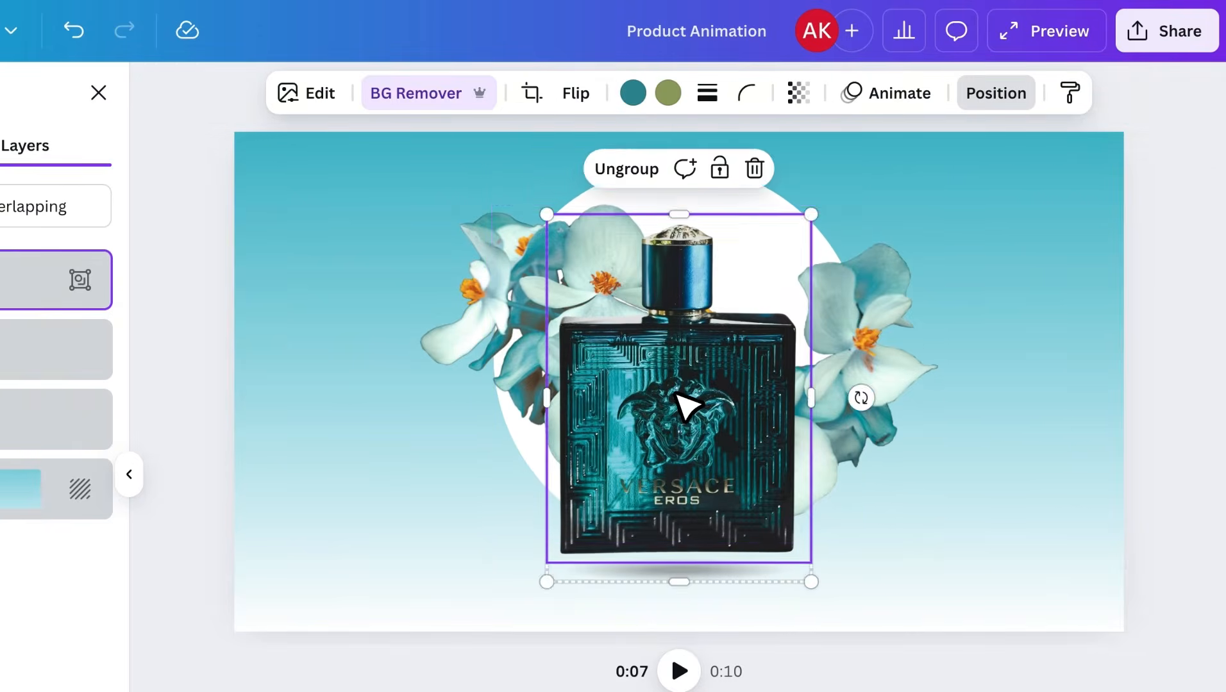
pyautogui.moveTo(810, 206); pyautogui.dragTo(818, 212)
pyautogui.hotkey('ctrl', 'a')
pyautogui.moveTo(420, 582); pyautogui.dragTo(378, 614)
pyautogui.moveTo(644, 530); pyautogui.dragTo(668, 530)
pyautogui.click(1025, 512)
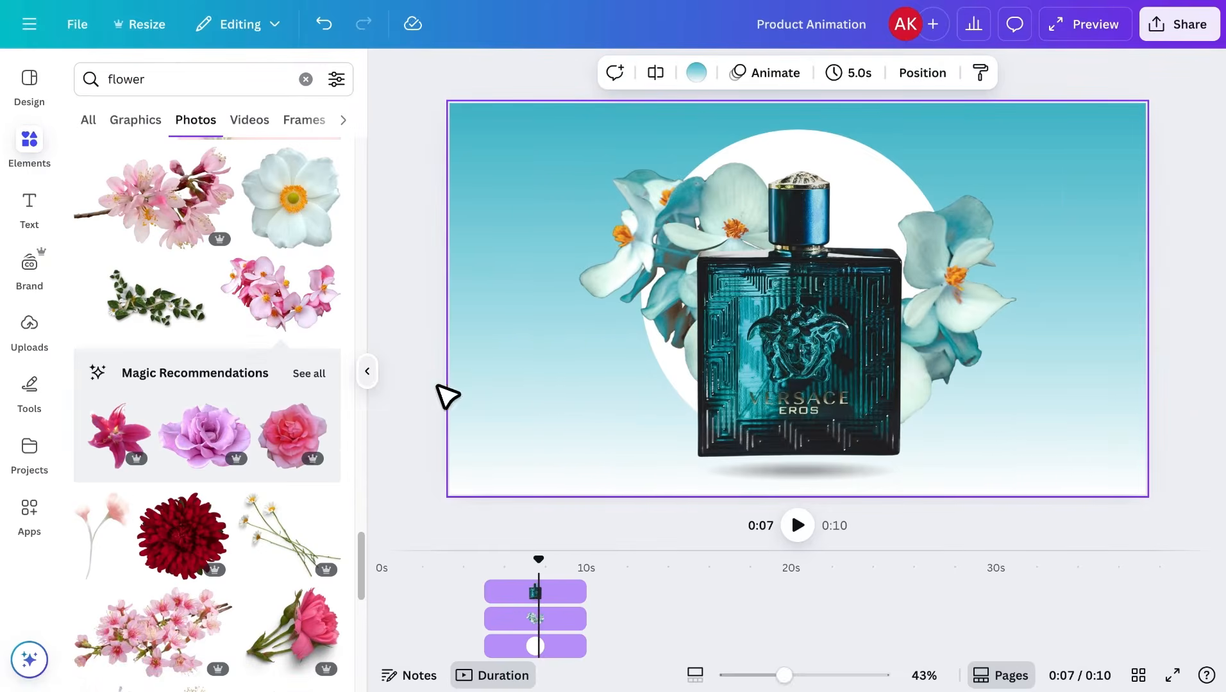
# Step: Add a Match & Move transition between the first and second pages
pyautogui.click(367, 372)
pyautogui.scroll(-3, 389, 601)
pyautogui.moveTo(175, 623)
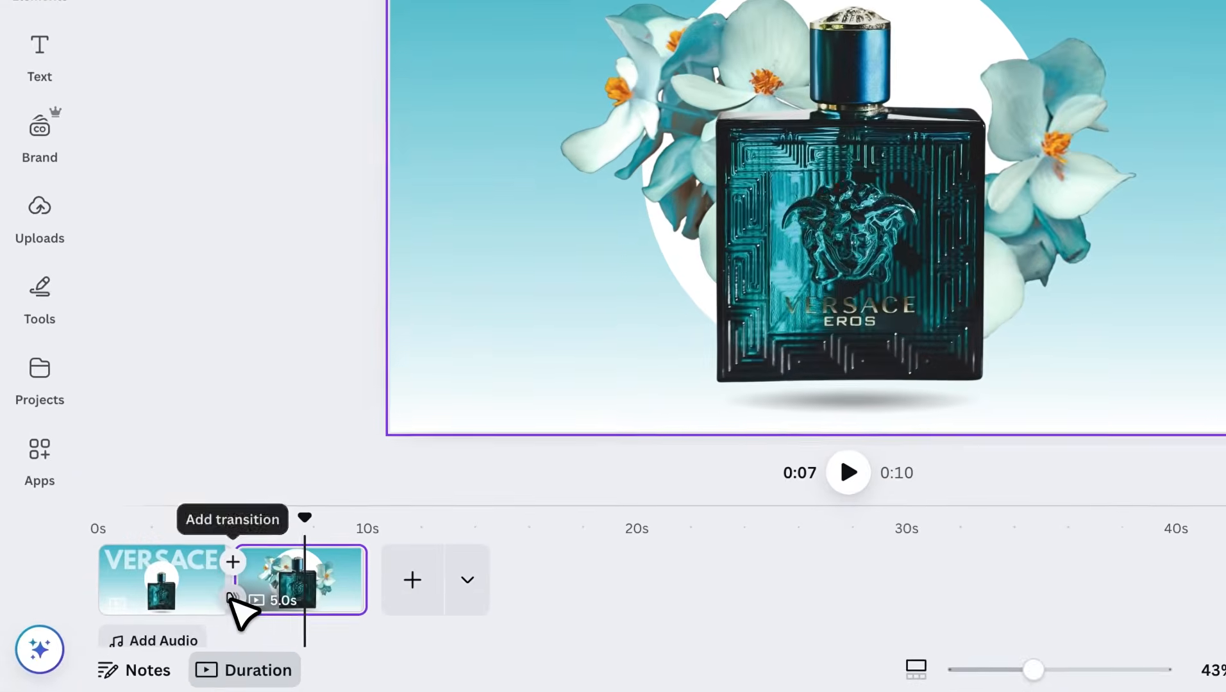
pyautogui.click(231, 598)
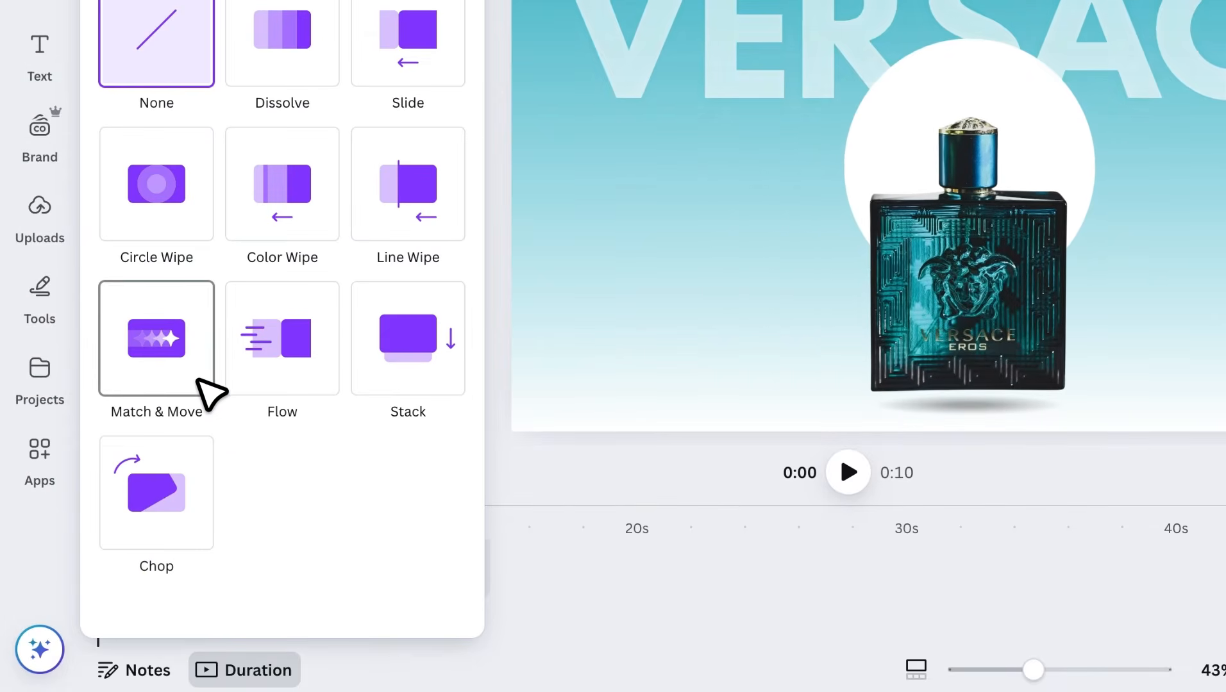
pyautogui.click(205, 384)
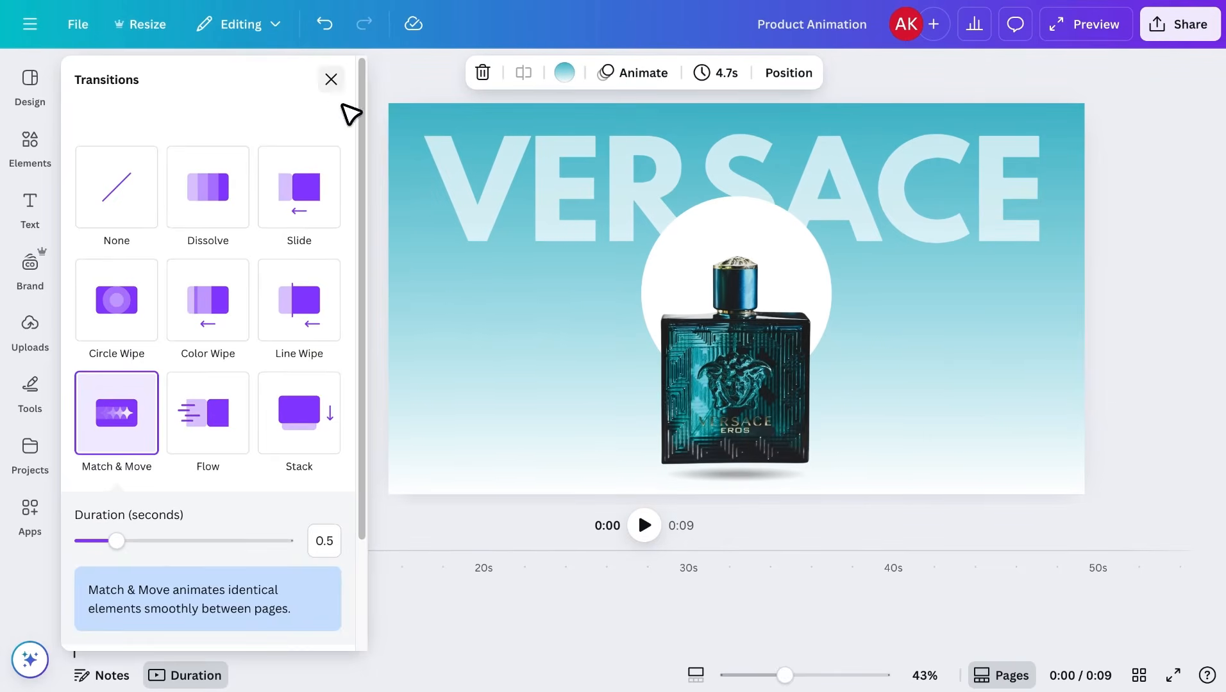
pyautogui.click(331, 80)
# Step: Play the animation from the first page to preview the transition into the second page
pyautogui.click(153, 570)
pyautogui.press('space')
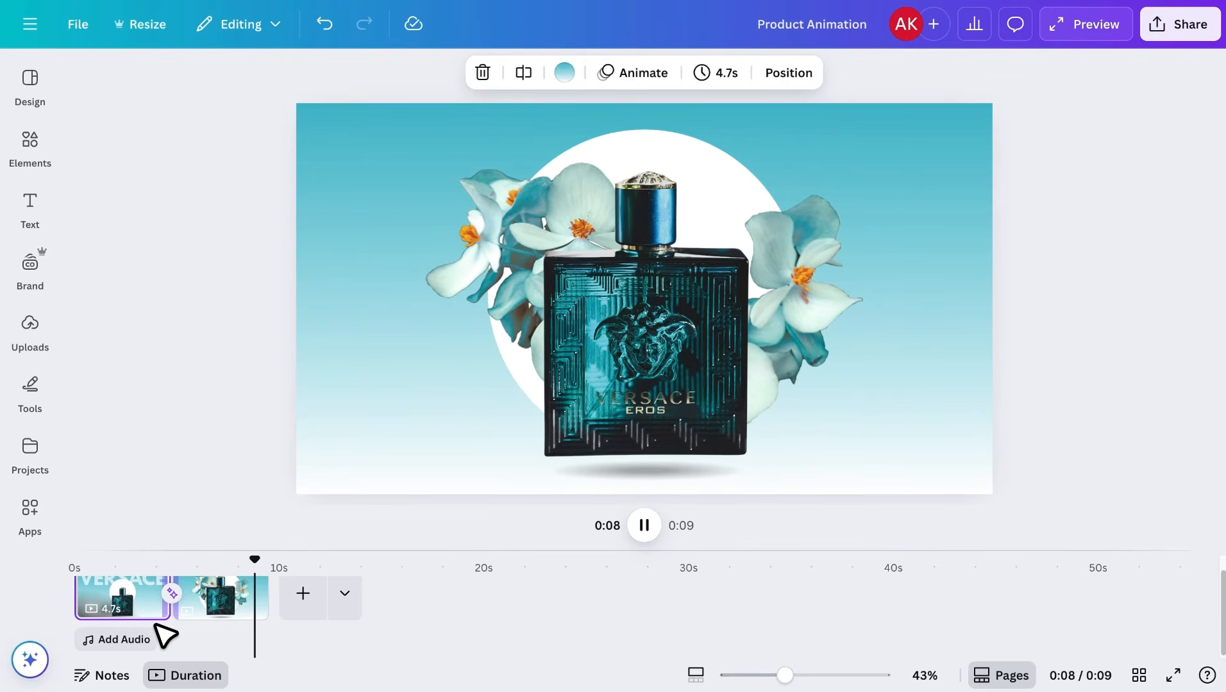
pyautogui.press('space')
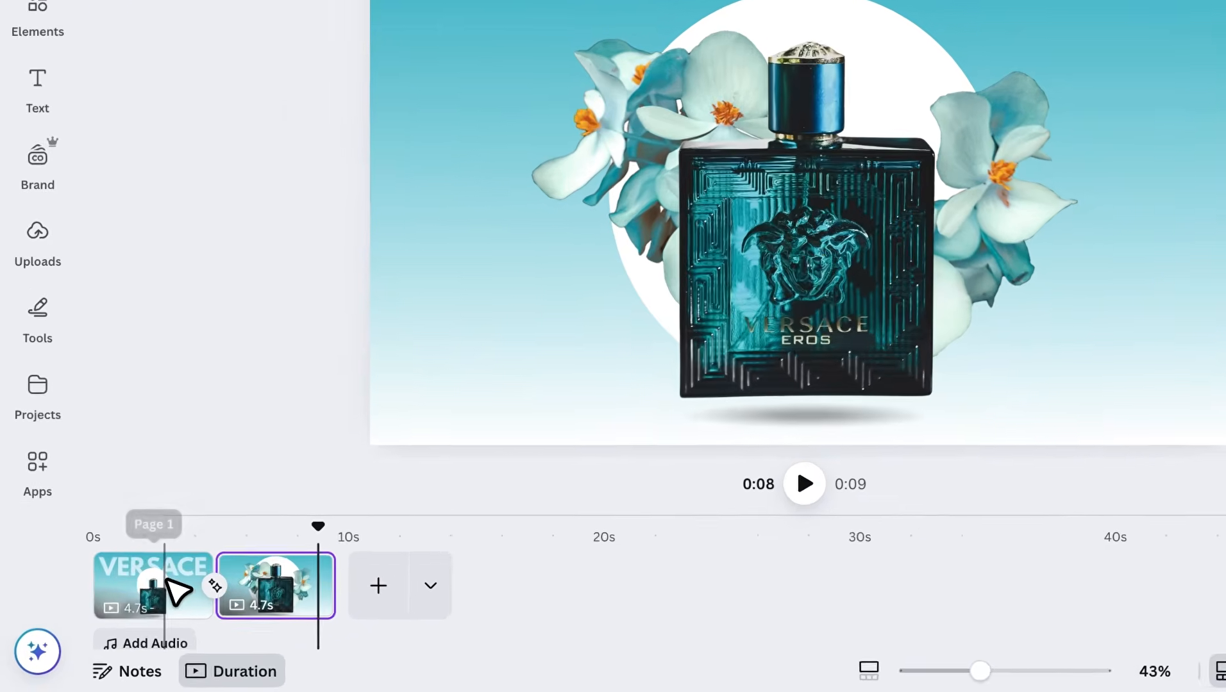
# Step: Duplicate the VERSACE page and move the copy to the end as page 3
pyautogui.click(135, 604)
pyautogui.rightClick(132, 602)
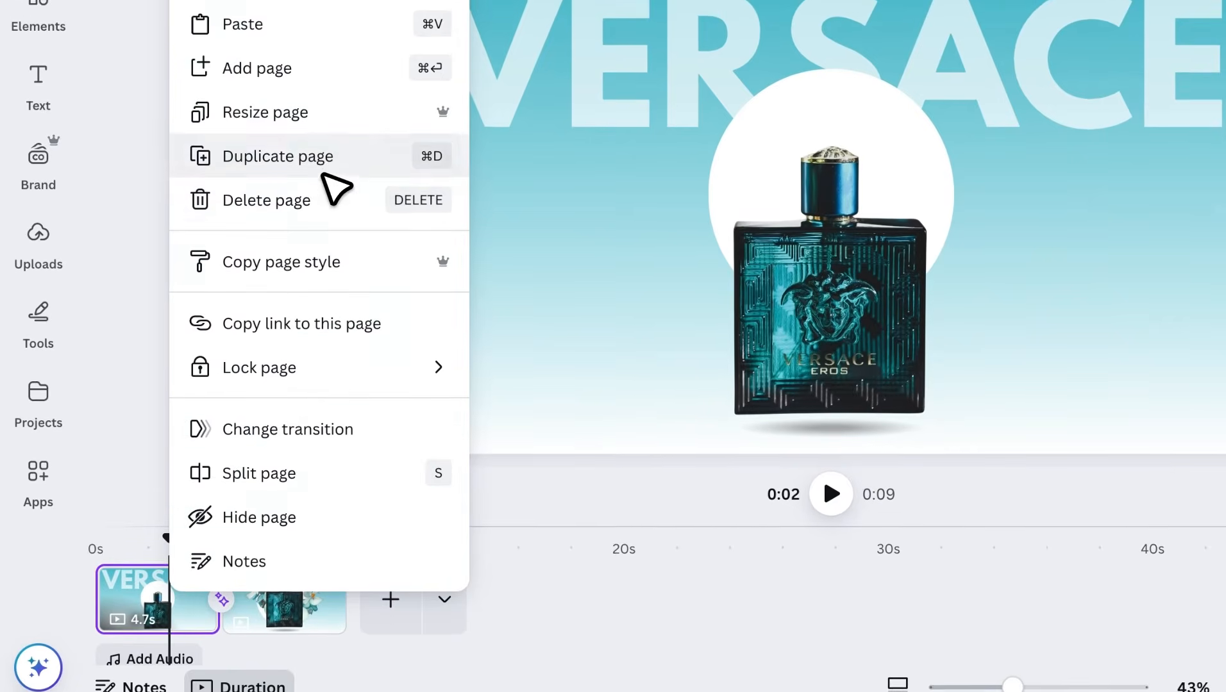
pyautogui.click(314, 141)
pyautogui.moveTo(306, 584); pyautogui.dragTo(465, 602)
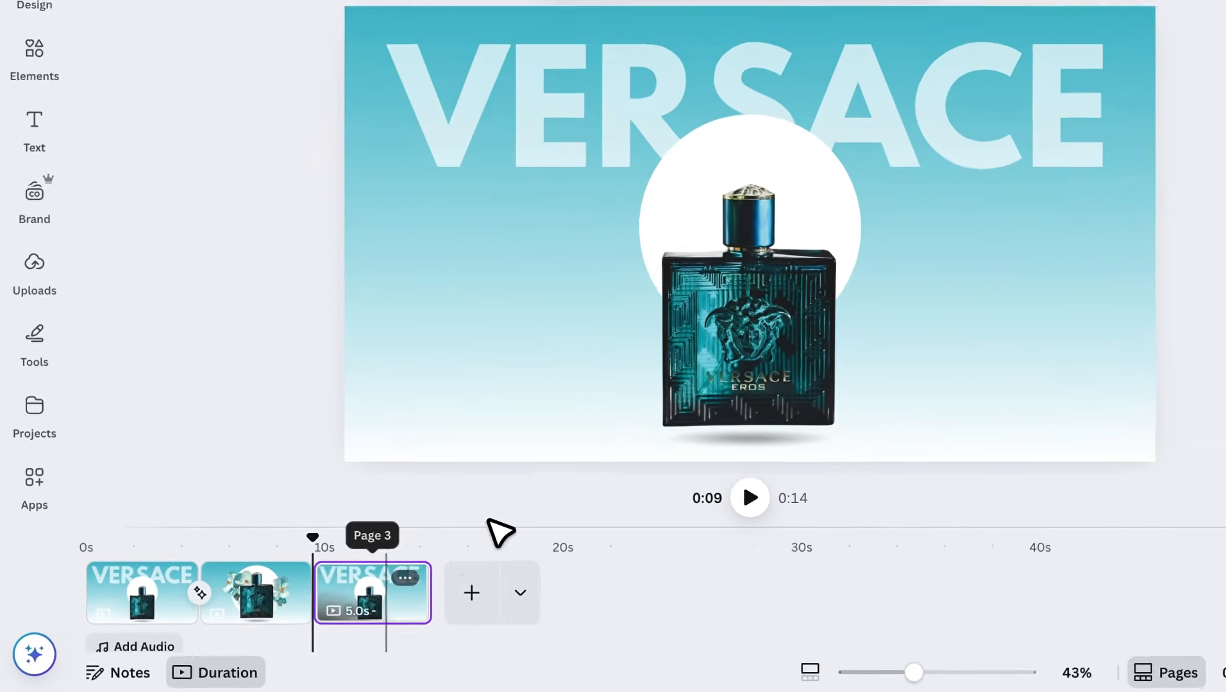
# Step: Paste the green Polo bottle onto page 3 over the Versace bottle and delete the Versace bottle
pyautogui.hotkey('ctrl', 'v')
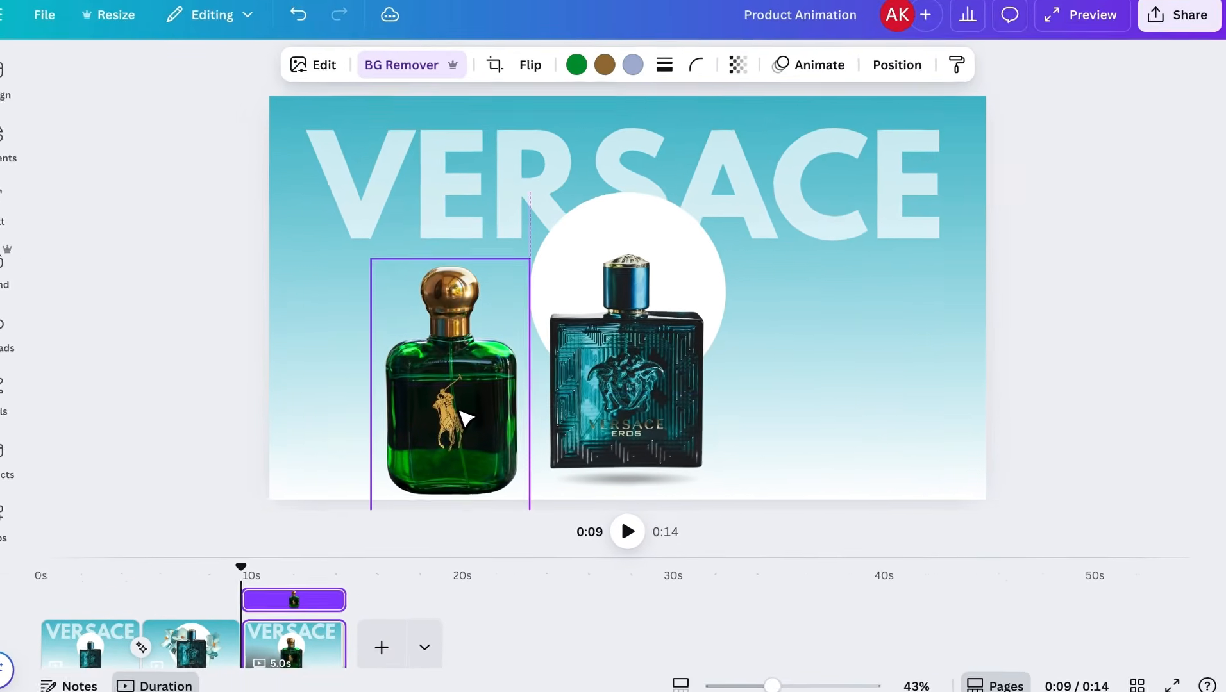
pyautogui.moveTo(393, 413); pyautogui.dragTo(582, 407)
pyautogui.click(558, 487)
pyautogui.click(537, 441)
pyautogui.click(504, 442)
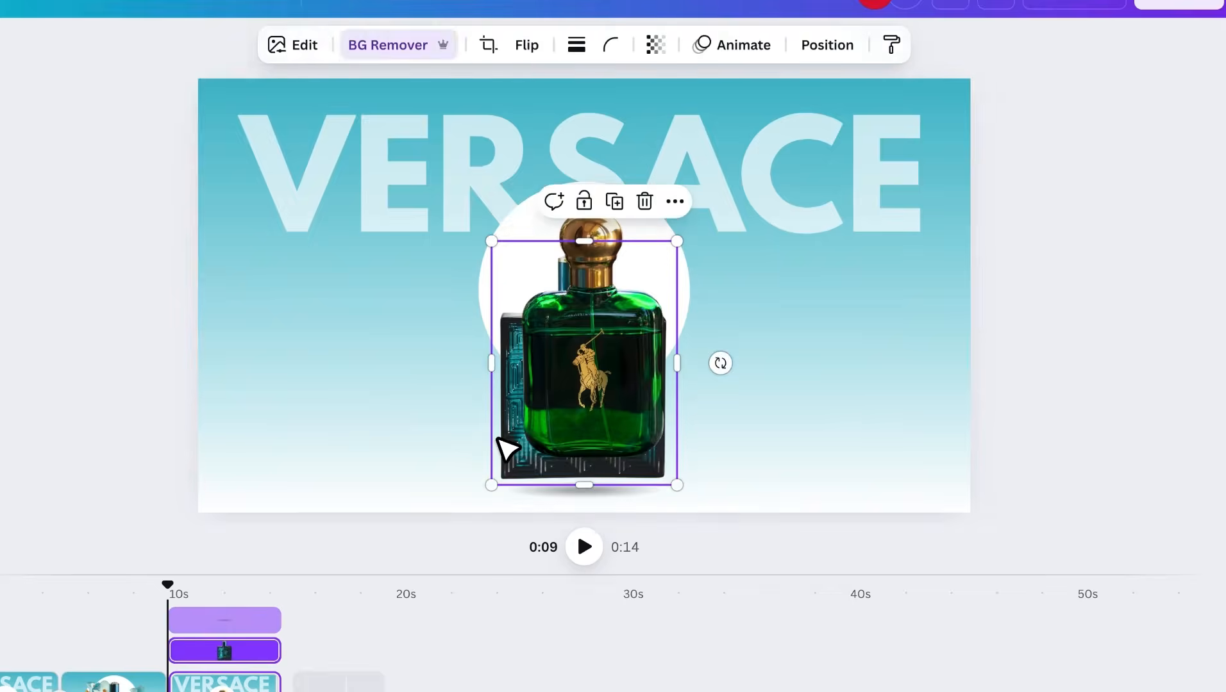
pyautogui.press('Delete')
# Step: Position the green bottle just above its shadow in front of the white circle
pyautogui.moveTo(561, 448); pyautogui.dragTo(558, 442)
pyautogui.click(564, 492)
pyautogui.click(589, 387)
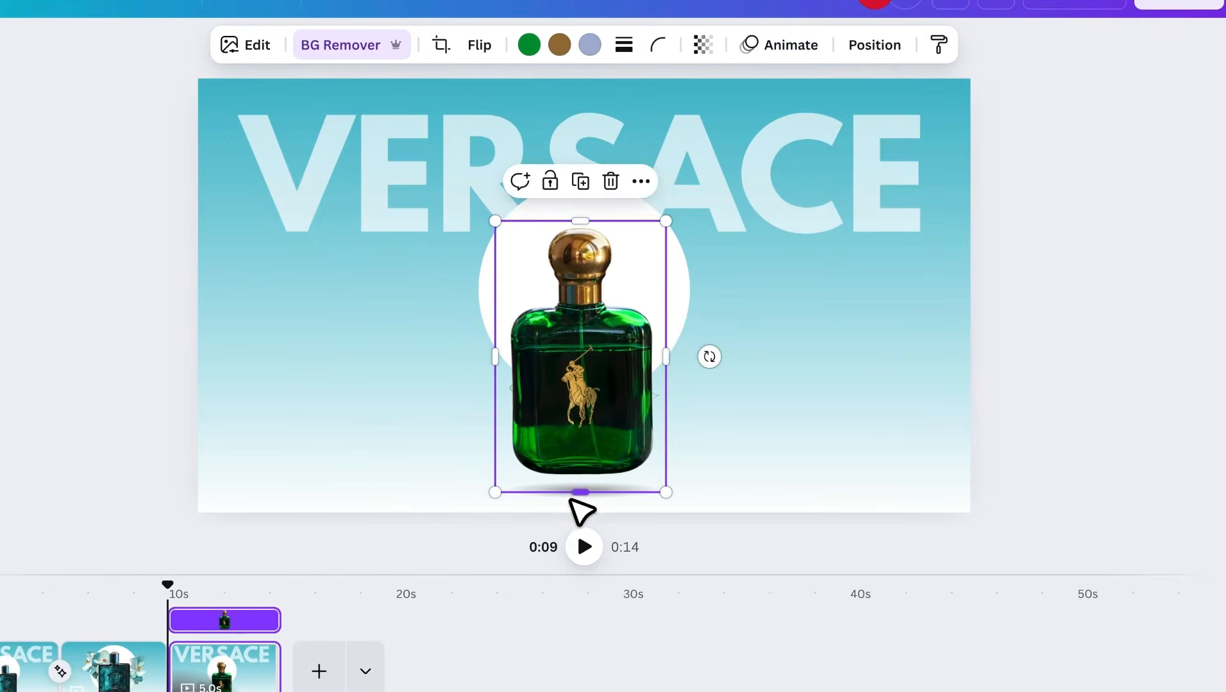
pyautogui.click(570, 495)
pyautogui.keyDown('shift'); pyautogui.click(588, 390); pyautogui.keyUp('shift')
pyautogui.click(835, 405)
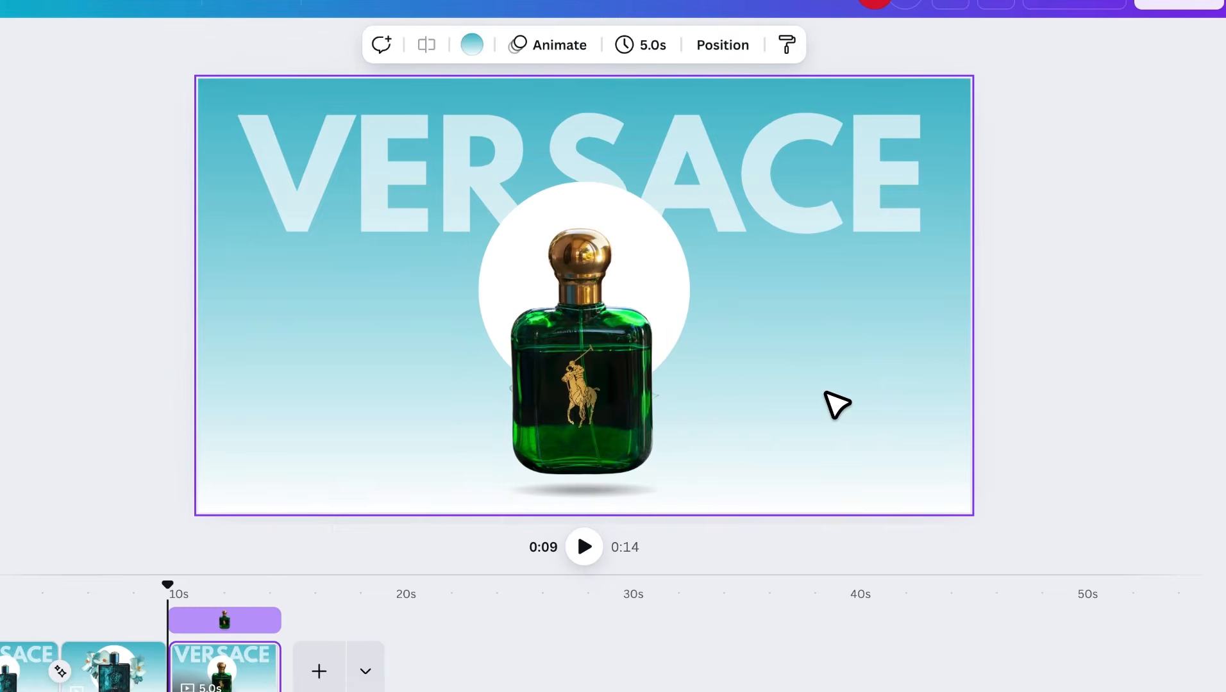
# Step: Replace the VERSACE title on page 3 with "ralph" and undo the small nudge of the title
pyautogui.doubleClick(351, 205)
pyautogui.write('ralph')
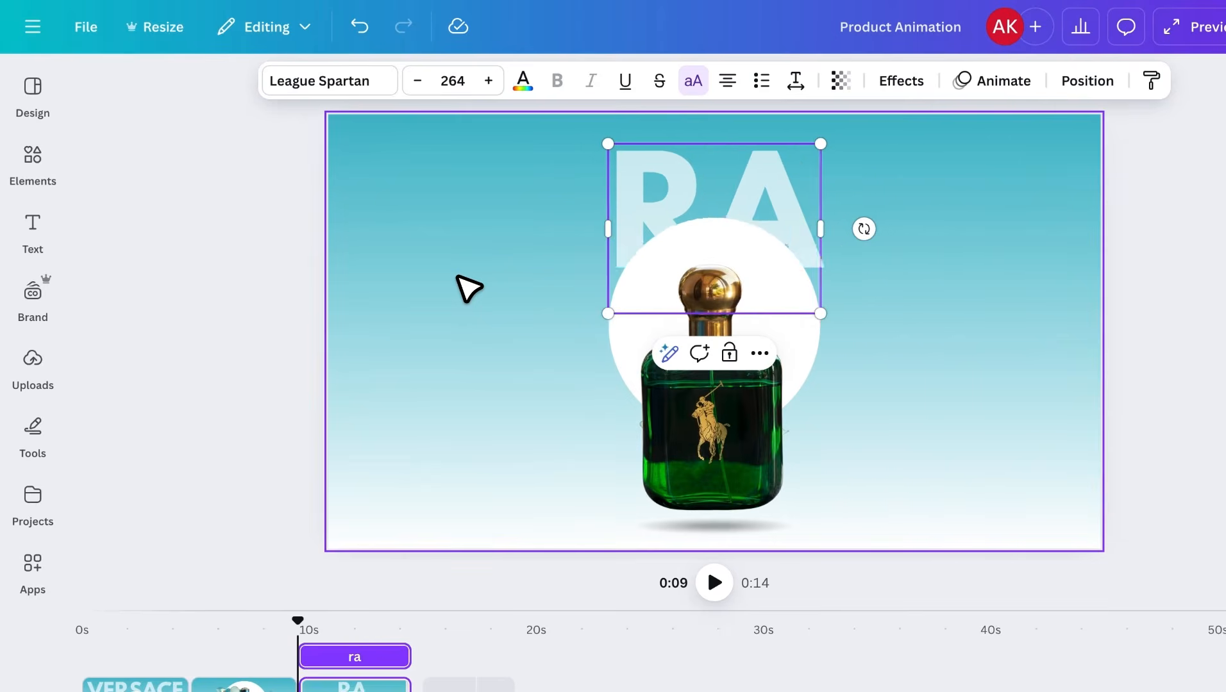
pyautogui.click(501, 352)
pyautogui.moveTo(568, 221); pyautogui.dragTo(563, 222)
pyautogui.press('super+z')
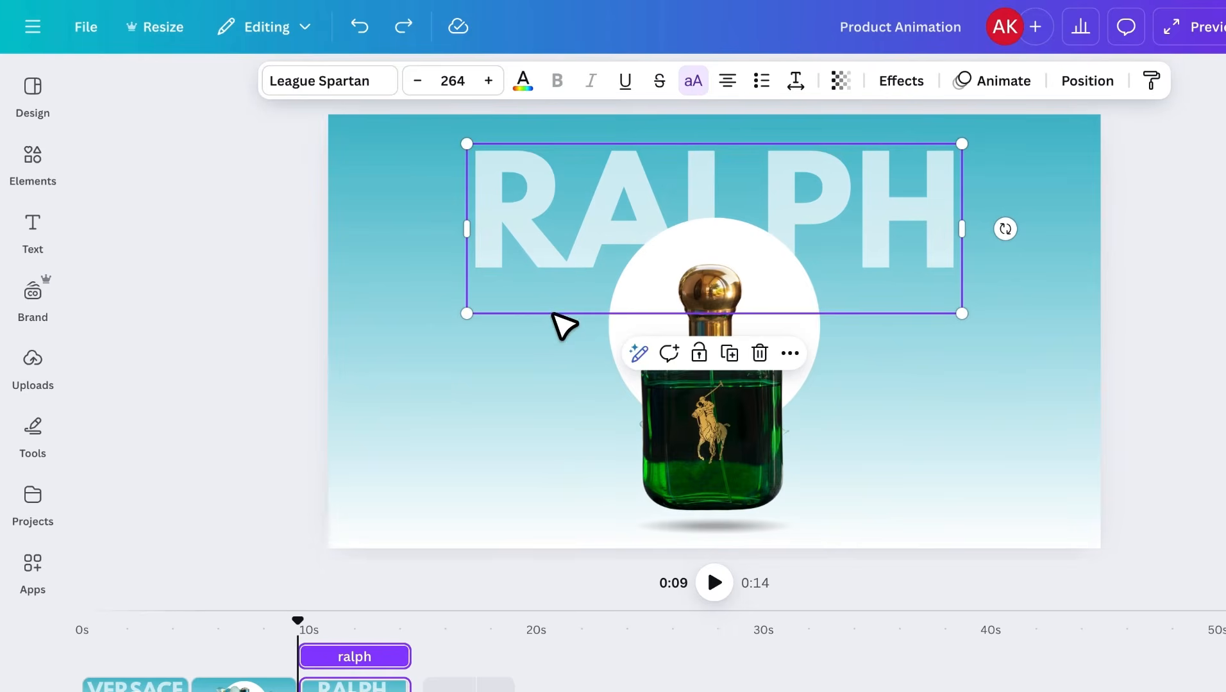
# Step: Change the blue colour of page 3's background gradient to #00935E
pyautogui.click(391, 186)
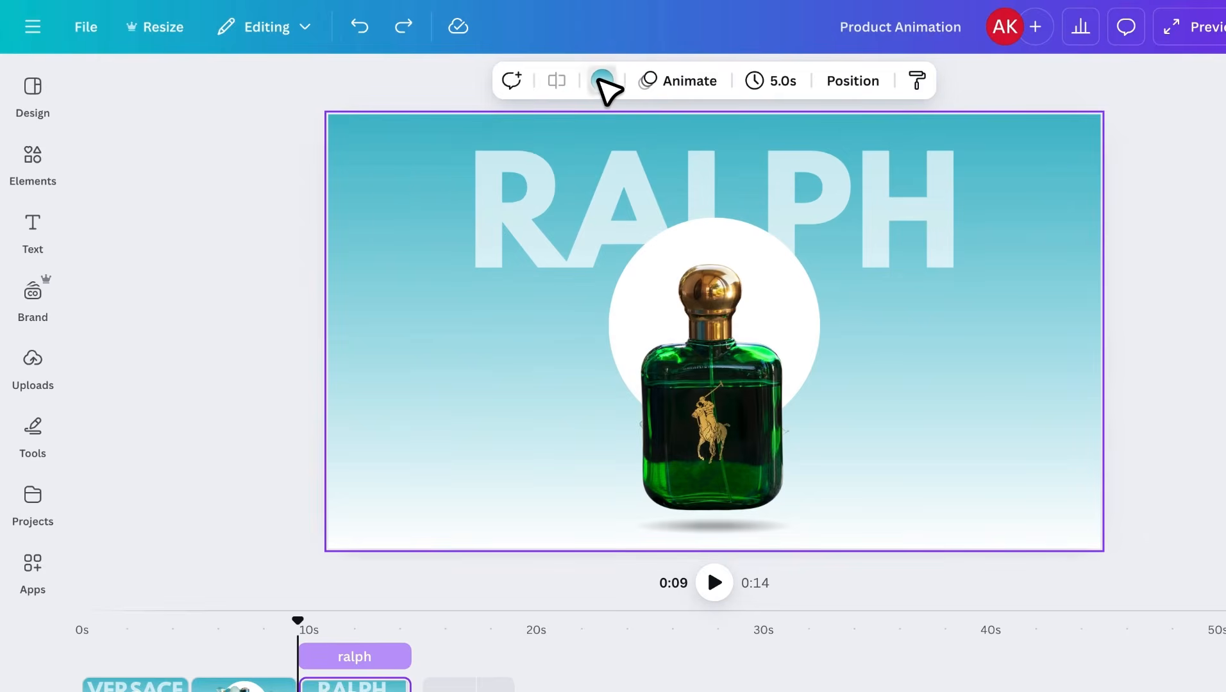
pyautogui.click(602, 82)
pyautogui.click(99, 227)
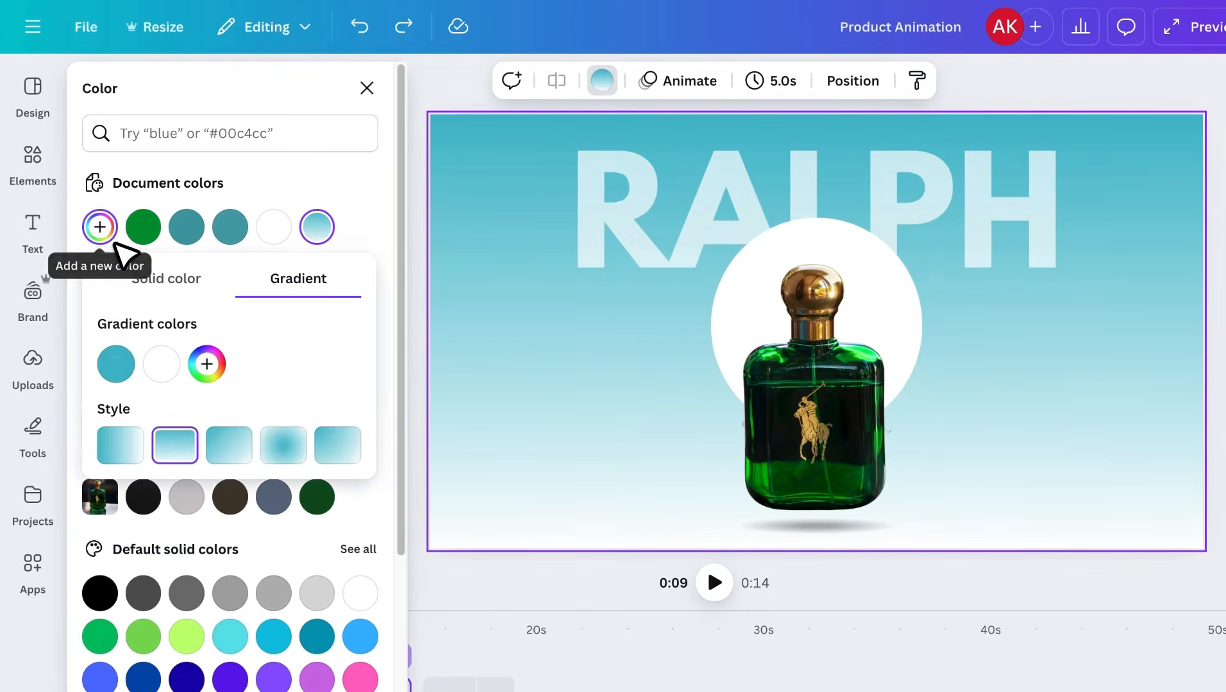
pyautogui.click(116, 363)
pyautogui.click(226, 522)
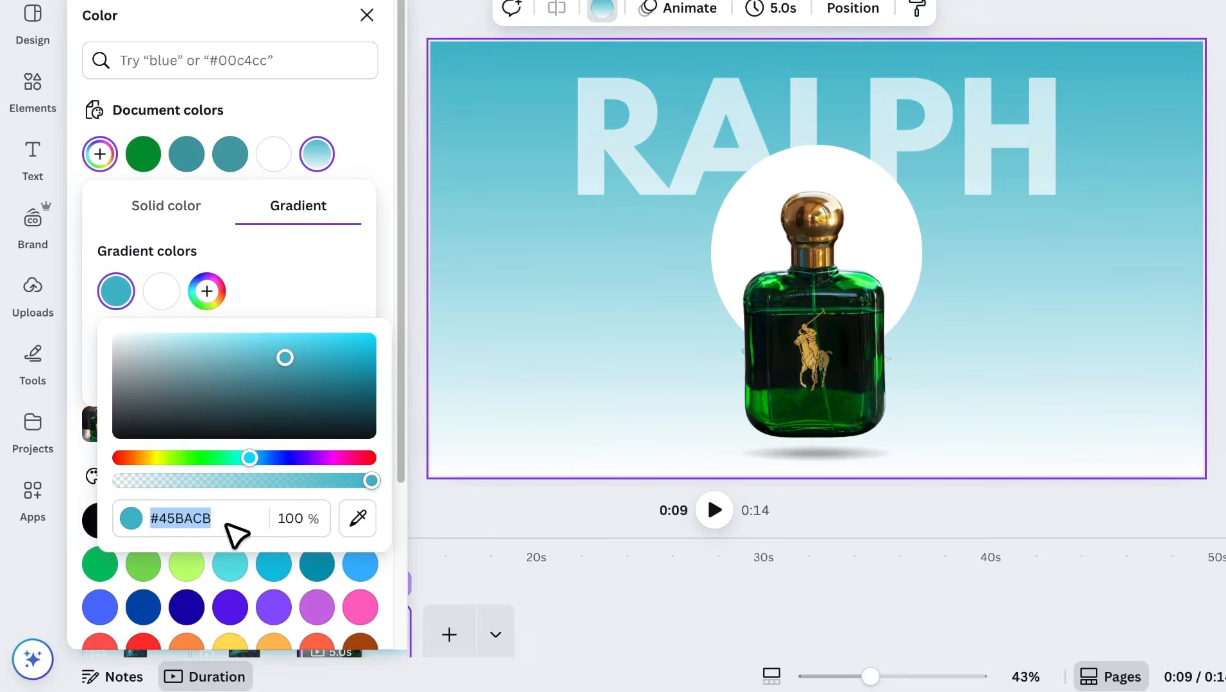
pyautogui.write('#00935E')
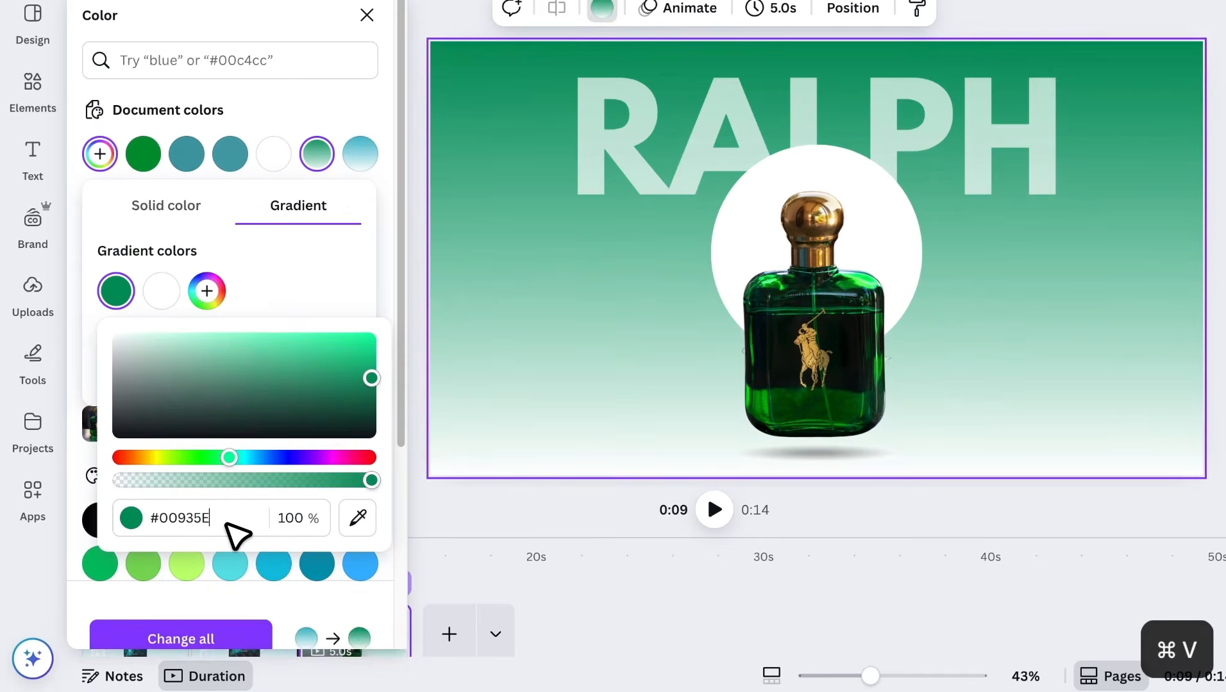
pyautogui.click(503, 348)
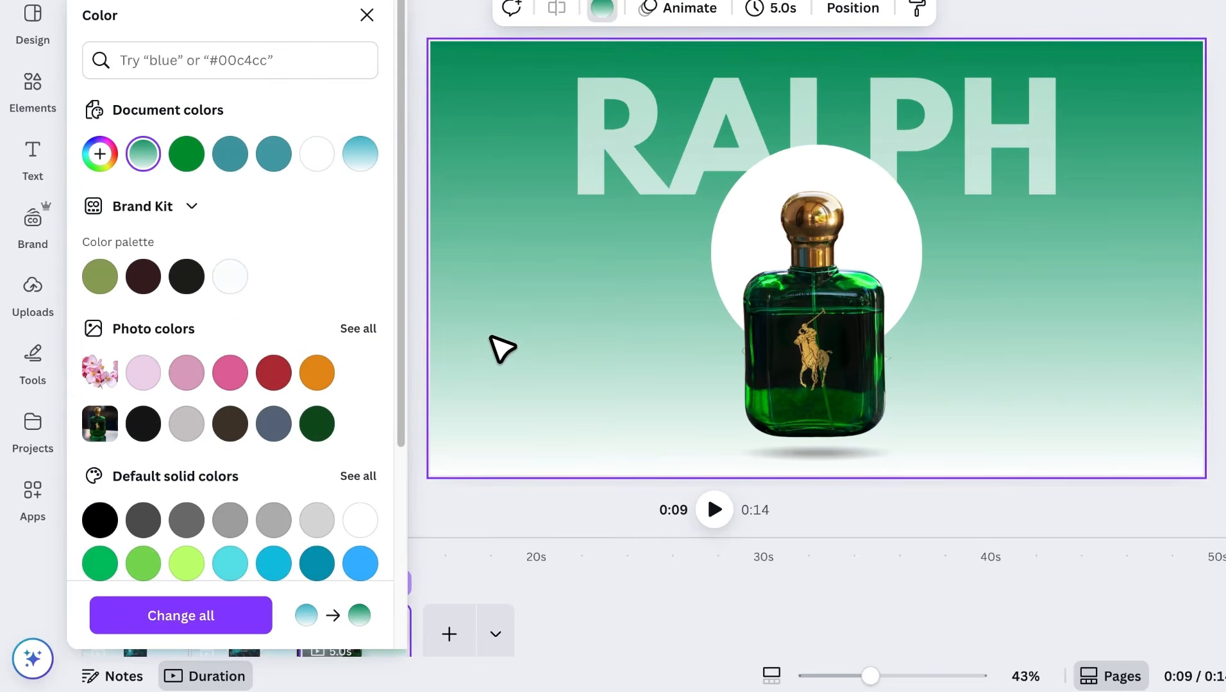
# Step: Add the pink rose cluster with green leaves from the "flower" photo results to page 3
pyautogui.click(32, 83)
pyautogui.scroll(-3, 247, 298)
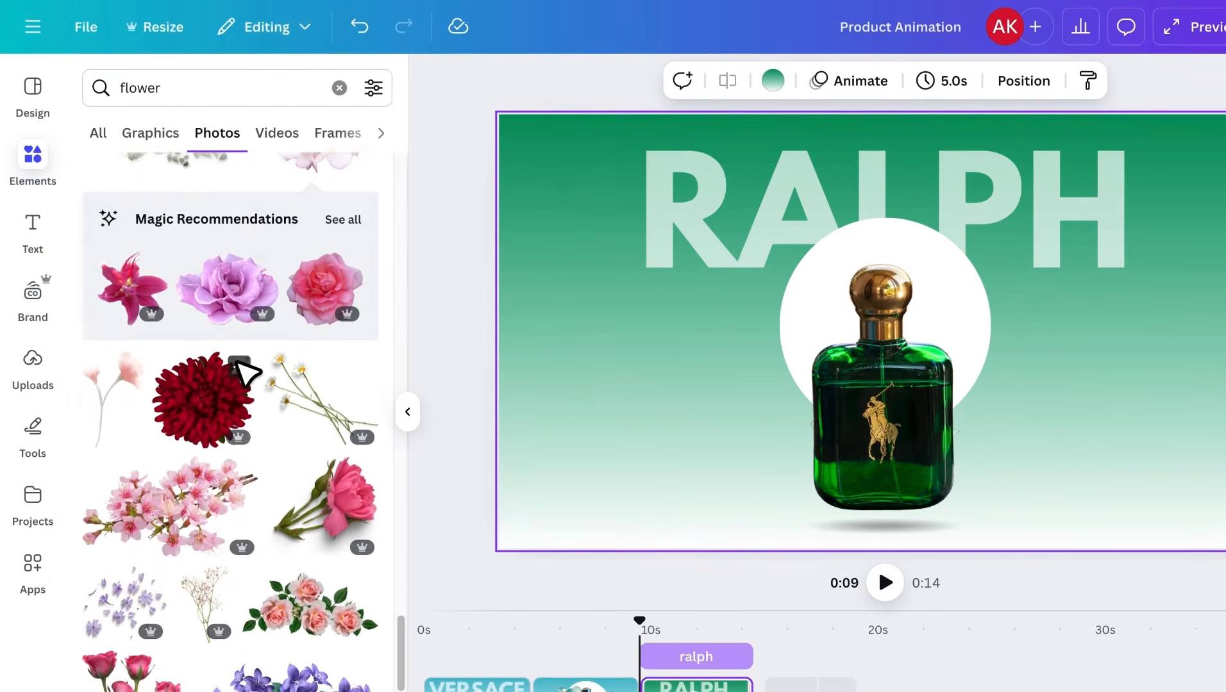
pyautogui.scroll(-5, 247, 371)
pyautogui.click(318, 231)
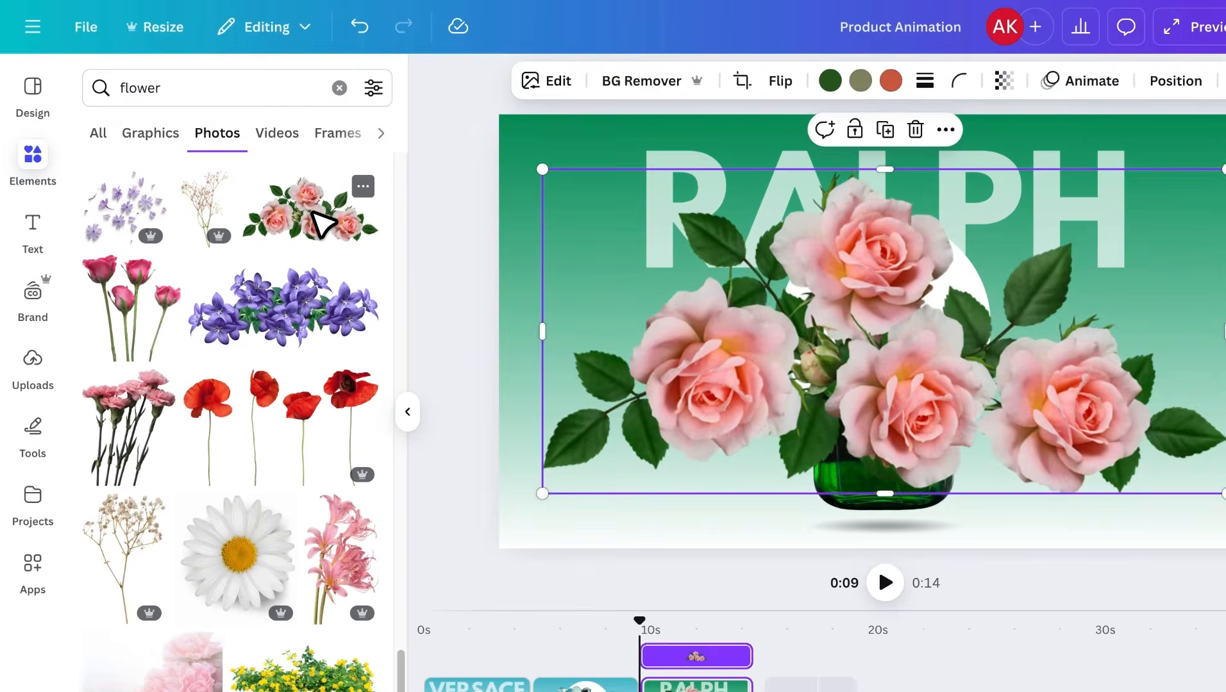
# Step: Shrink the rose cluster to about the bottle's width, rotate it upside down and place it over the bottle's body
pyautogui.moveTo(532, 179); pyautogui.dragTo(935, 357)
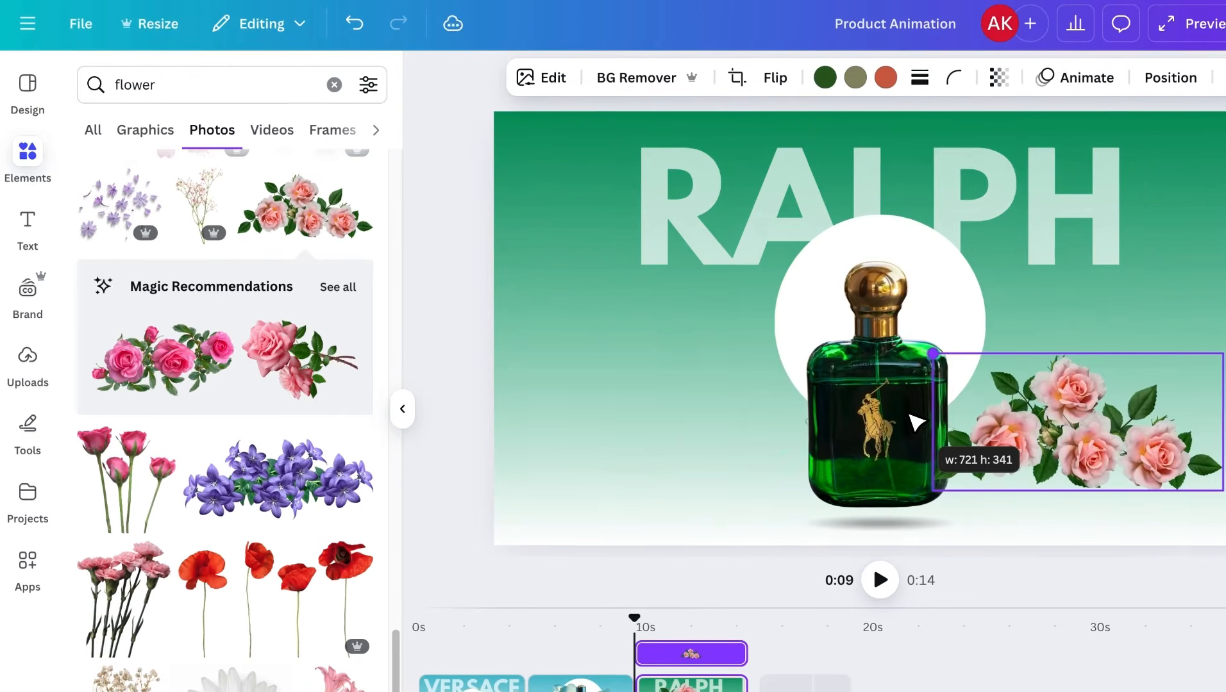
pyautogui.moveTo(1068, 542); pyautogui.dragTo(1088, 332)
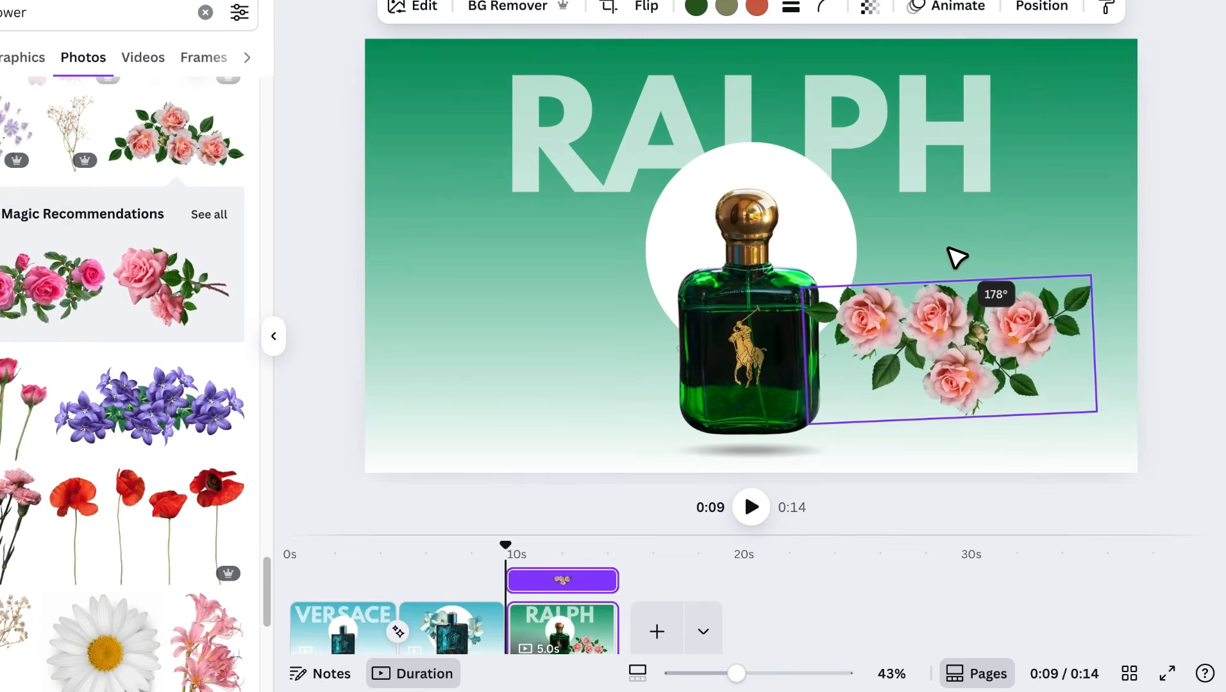
pyautogui.moveTo(949, 249); pyautogui.dragTo(952, 249)
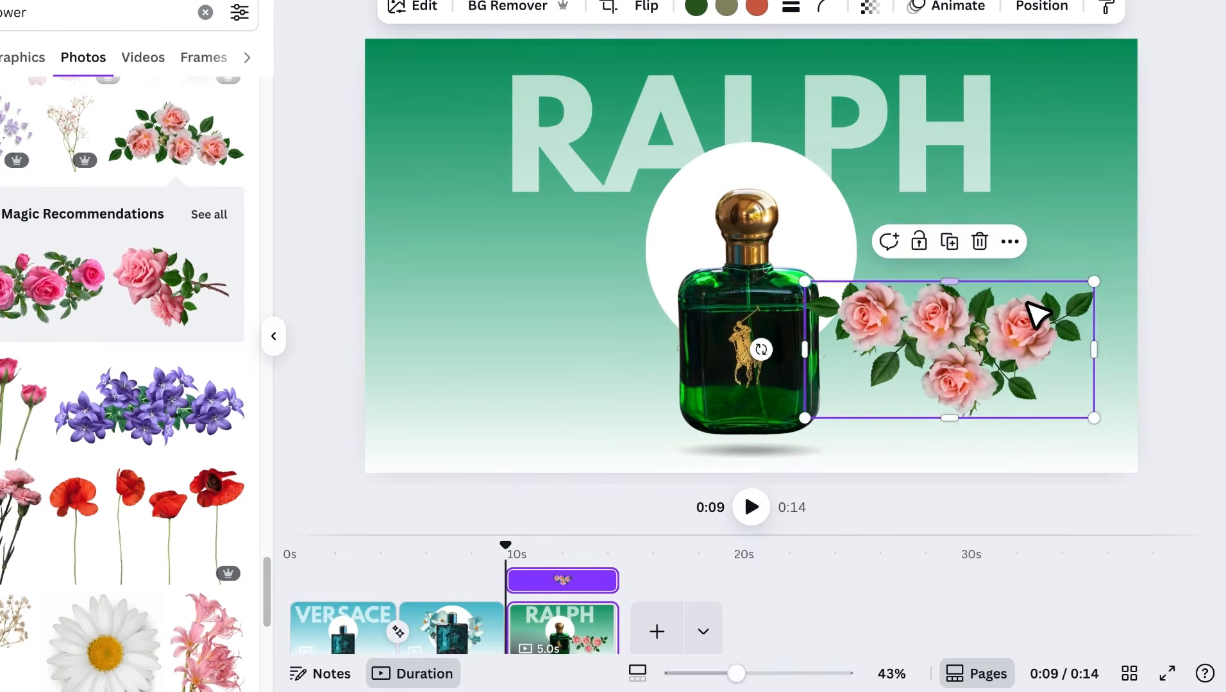
pyautogui.moveTo(1093, 282); pyautogui.dragTo(945, 351)
pyautogui.moveTo(885, 379); pyautogui.dragTo(776, 358)
# Step: Send the rose cluster one layer backward so the green bottle hides it
pyautogui.rightClick(786, 362)
pyautogui.moveTo(865, 306)
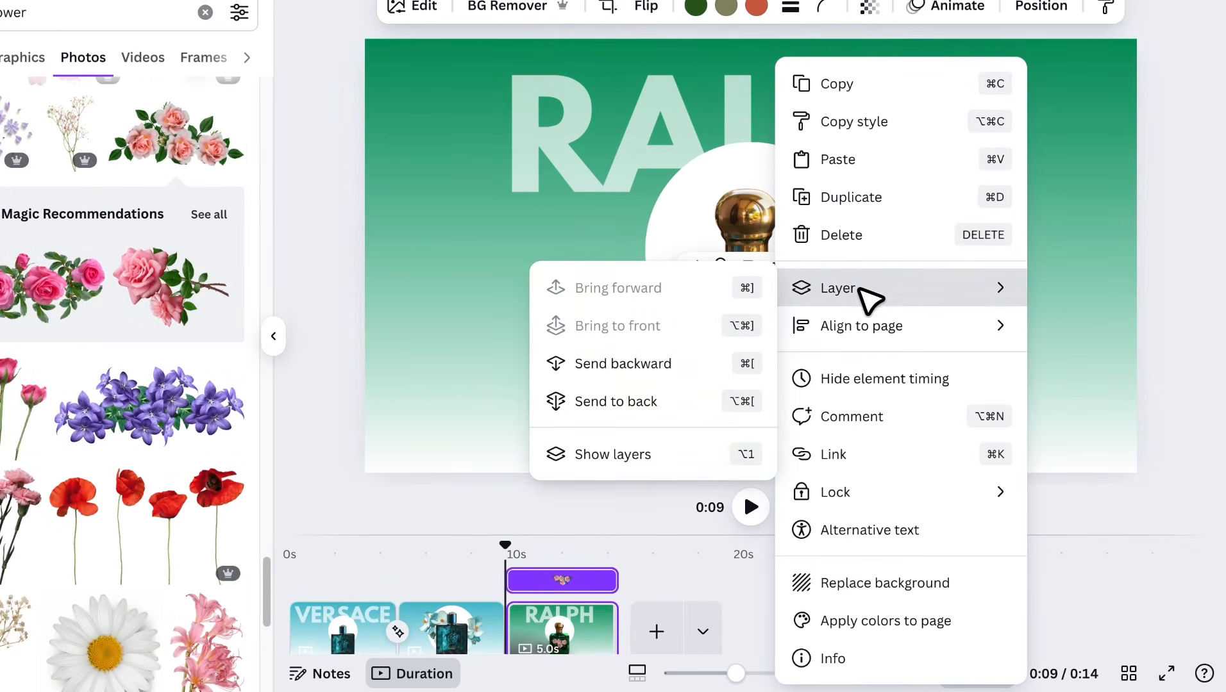
pyautogui.click(605, 356)
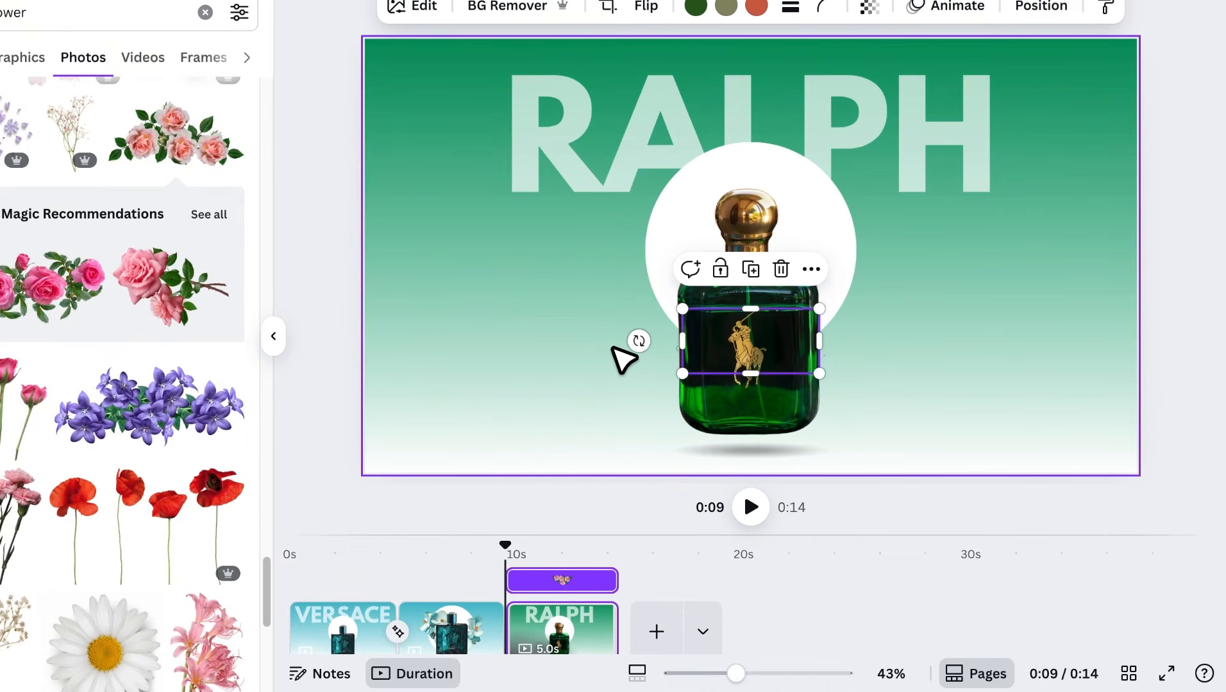
pyautogui.click(898, 347)
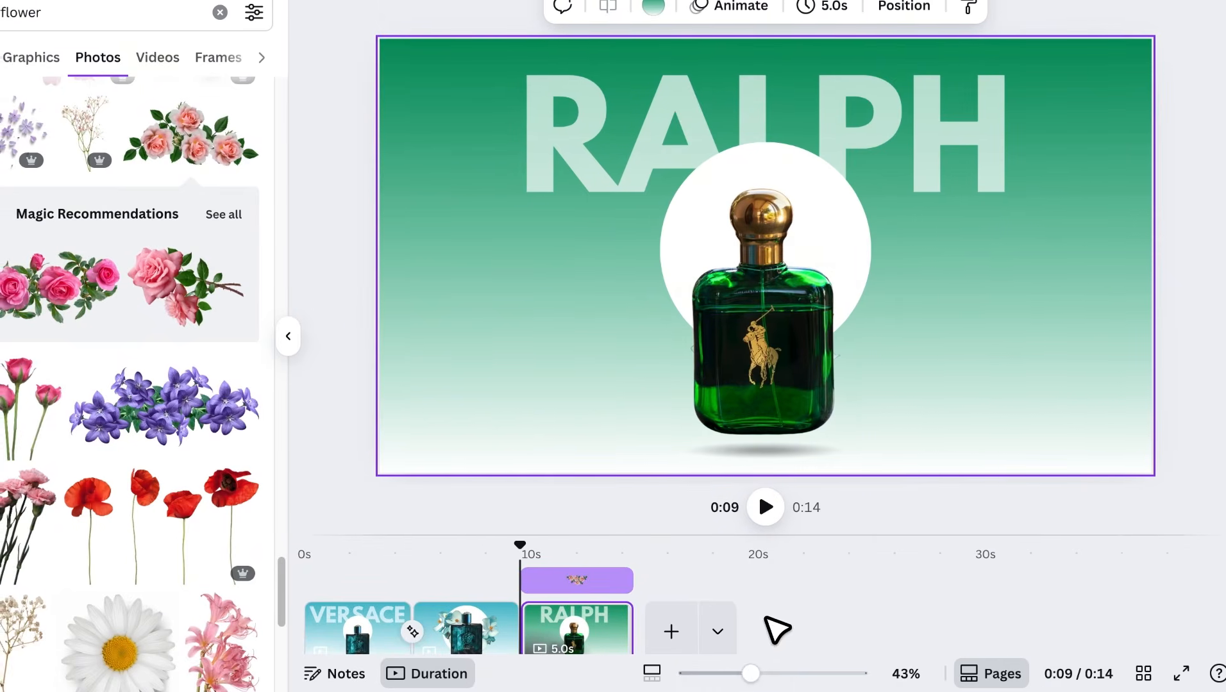
# Step: Duplicate page 3 as page 4 and delete the RALPH title from the copy
pyautogui.rightClick(580, 605)
pyautogui.click(688, 270)
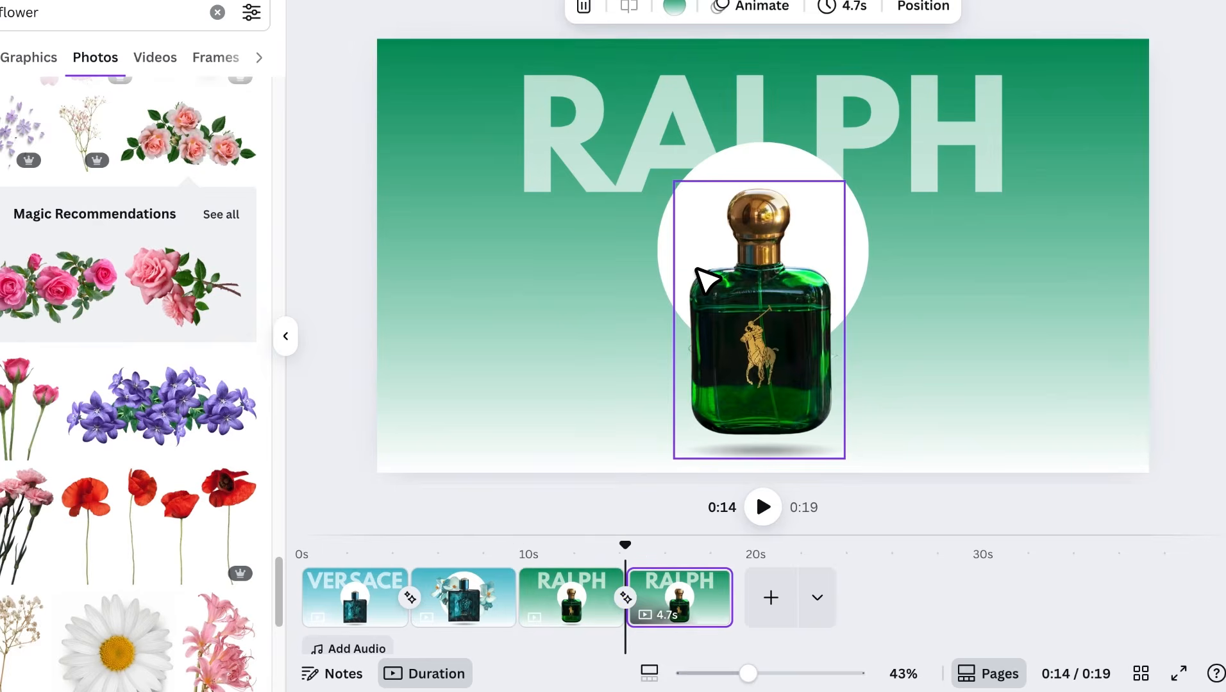
pyautogui.click(582, 179)
pyautogui.press('Delete')
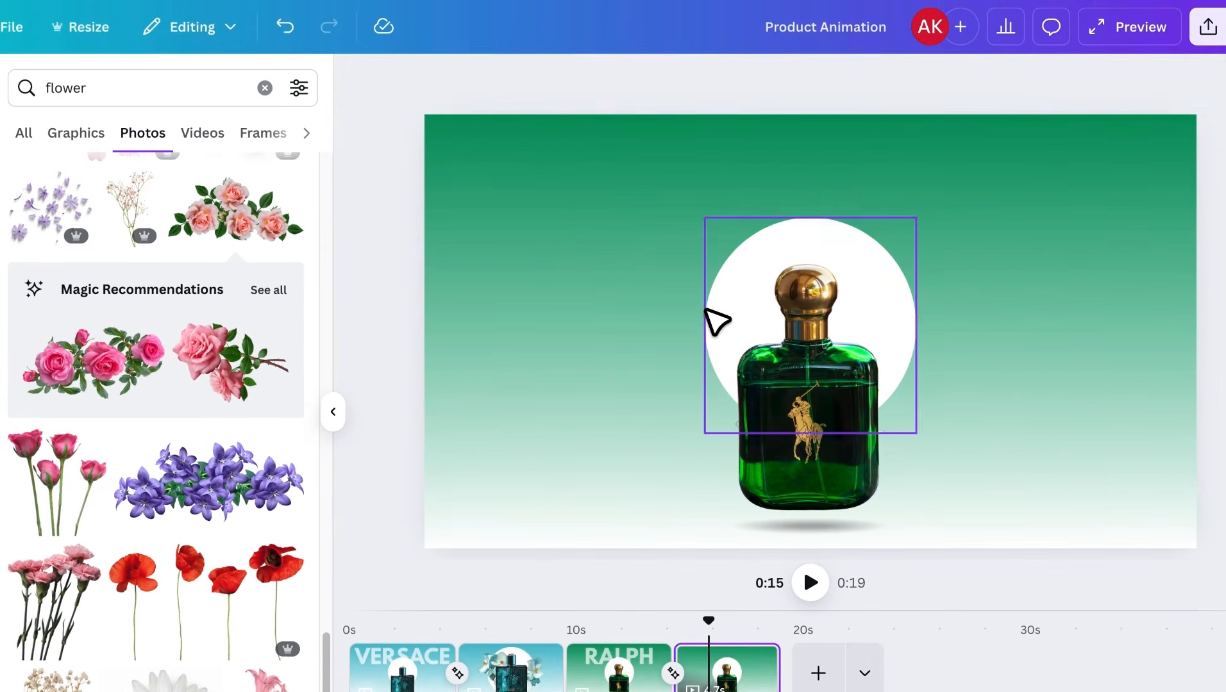
# Step: Enlarge the white circle on page 4 to most of the page height and centre it horizontally behind the bottle
pyautogui.click(708, 311)
pyautogui.moveTo(705, 219); pyautogui.dragTo(621, 135)
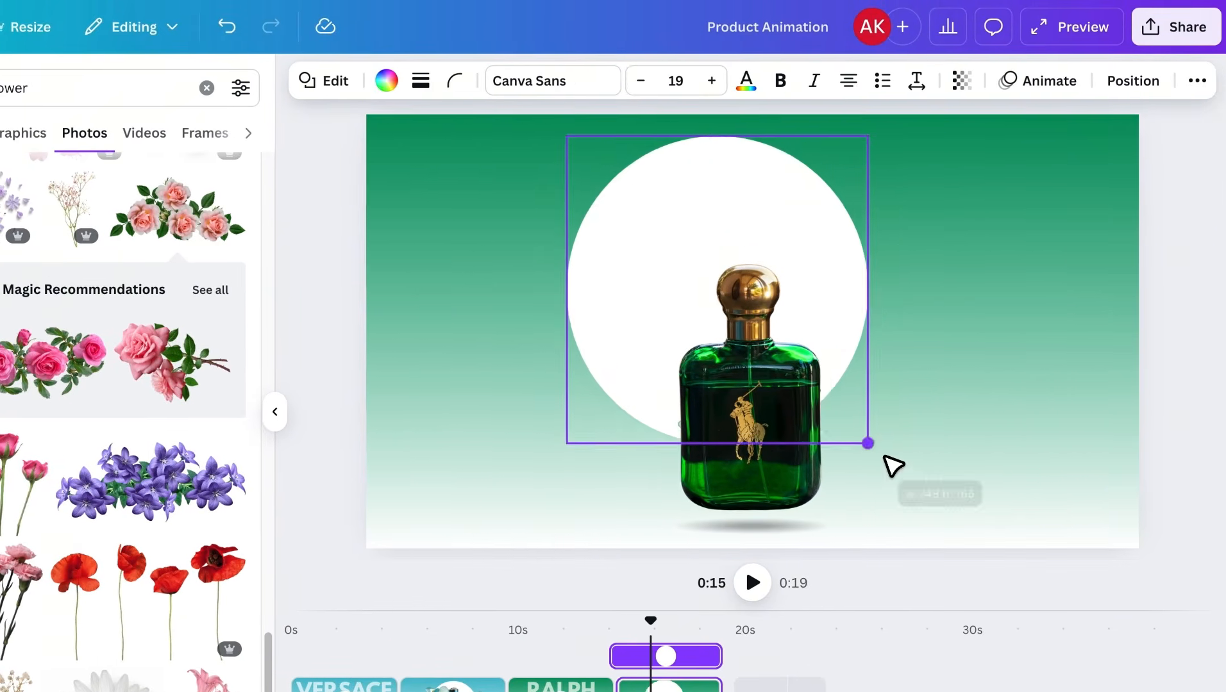
pyautogui.moveTo(884, 456); pyautogui.dragTo(930, 495)
pyautogui.moveTo(865, 314); pyautogui.dragTo(876, 313)
# Step: Enlarge the green perfume bottle on page 4 and centre it in front of the white circle
pyautogui.click(789, 339)
pyautogui.moveTo(834, 260); pyautogui.dragTo(895, 209)
pyautogui.moveTo(767, 278)
pyautogui.mouseDown()
pyautogui.moveTo(752, 275)
pyautogui.moveTo(760, 282)
pyautogui.mouseUp()
# Step: Delete the hidden blue flower layer, enlarge the rose cluster well beyond the circle's width and centre it behind the bottle's upper half
pyautogui.click(1041, 81)
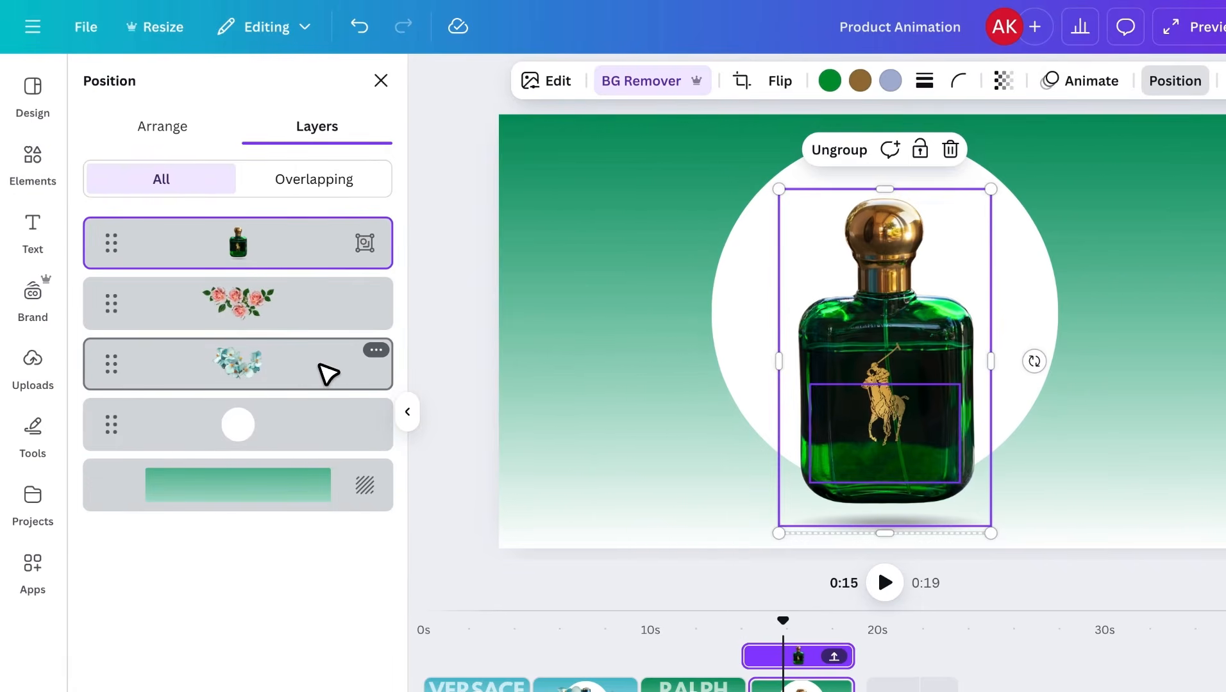
pyautogui.click(301, 317)
pyautogui.moveTo(815, 340); pyautogui.dragTo(559, 263)
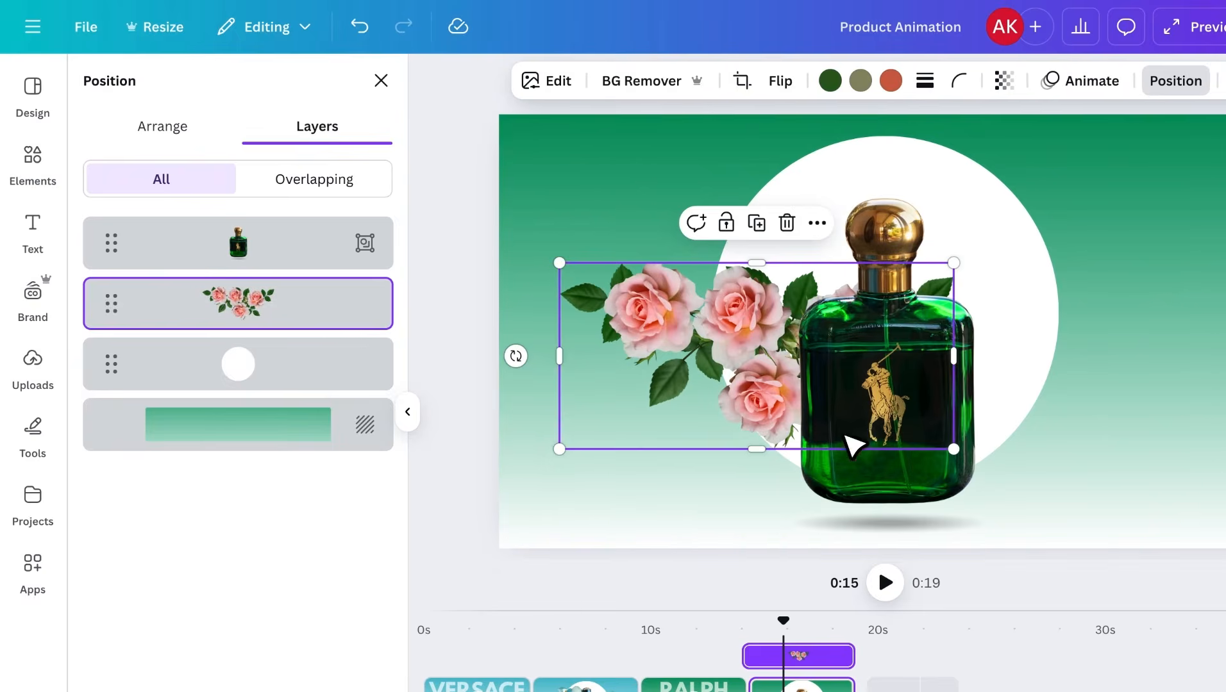
pyautogui.moveTo(724, 327); pyautogui.dragTo(790, 320)
pyautogui.moveTo(1082, 442); pyautogui.dragTo(1183, 507)
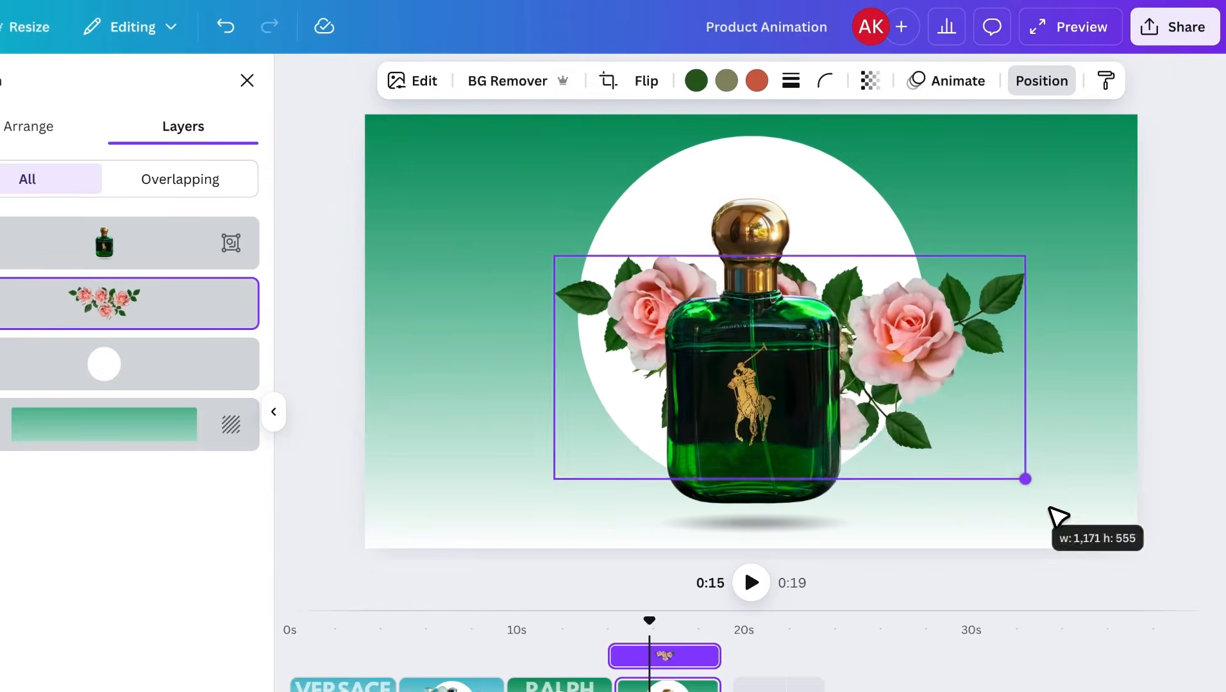
pyautogui.moveTo(1049, 507); pyautogui.dragTo(1049, 508)
pyautogui.moveTo(944, 393); pyautogui.dragTo(893, 393)
pyautogui.moveTo(504, 255); pyautogui.dragTo(441, 225)
pyautogui.moveTo(905, 316); pyautogui.dragTo(917, 233)
# Step: Enlarge the green bottle slightly more and align it with the page's vertical centre line
pyautogui.click(796, 358)
pyautogui.moveTo(856, 190); pyautogui.dragTo(873, 172)
pyautogui.moveTo(793, 338); pyautogui.dragTo(786, 338)
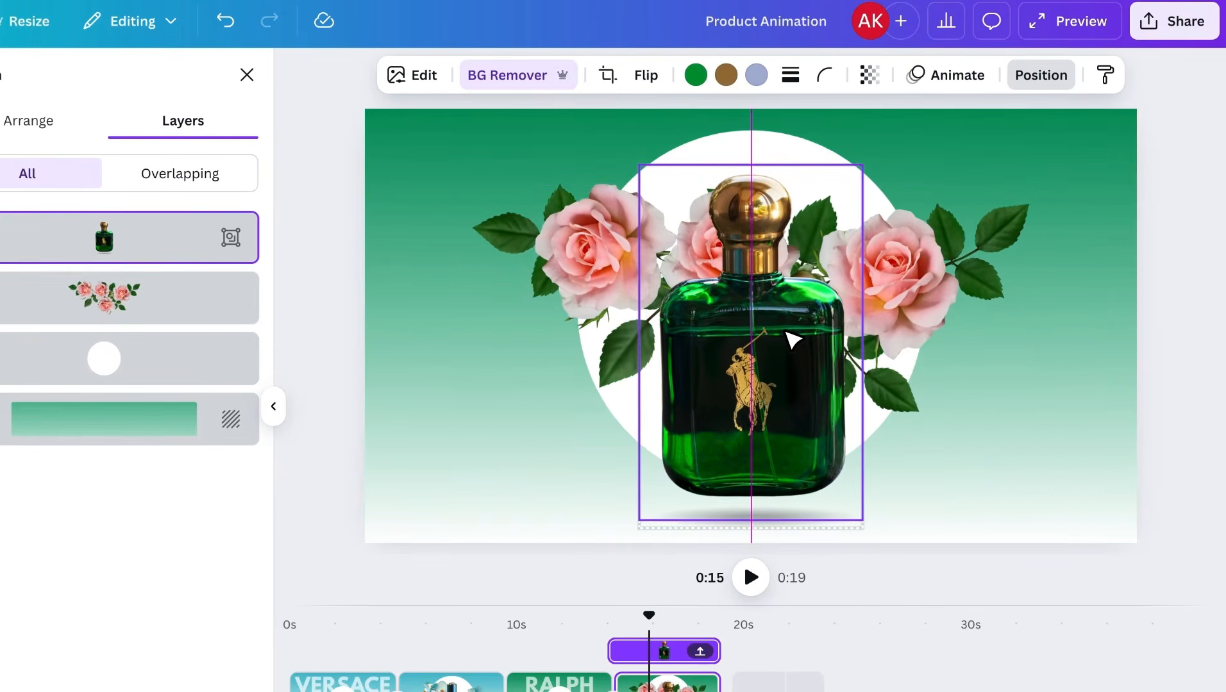
# Step: Play the animation from the end of page 3 to preview its transition into page 4
pyautogui.click(911, 331)
pyautogui.click(1089, 468)
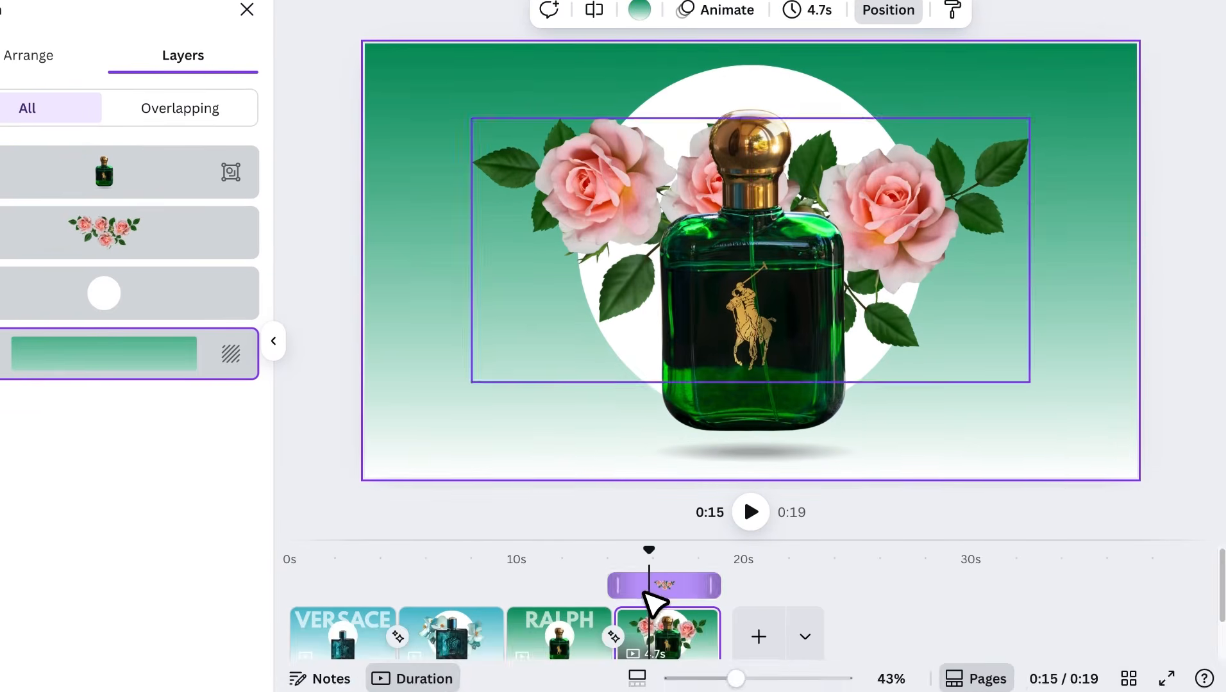
pyautogui.click(589, 616)
pyautogui.press('space')
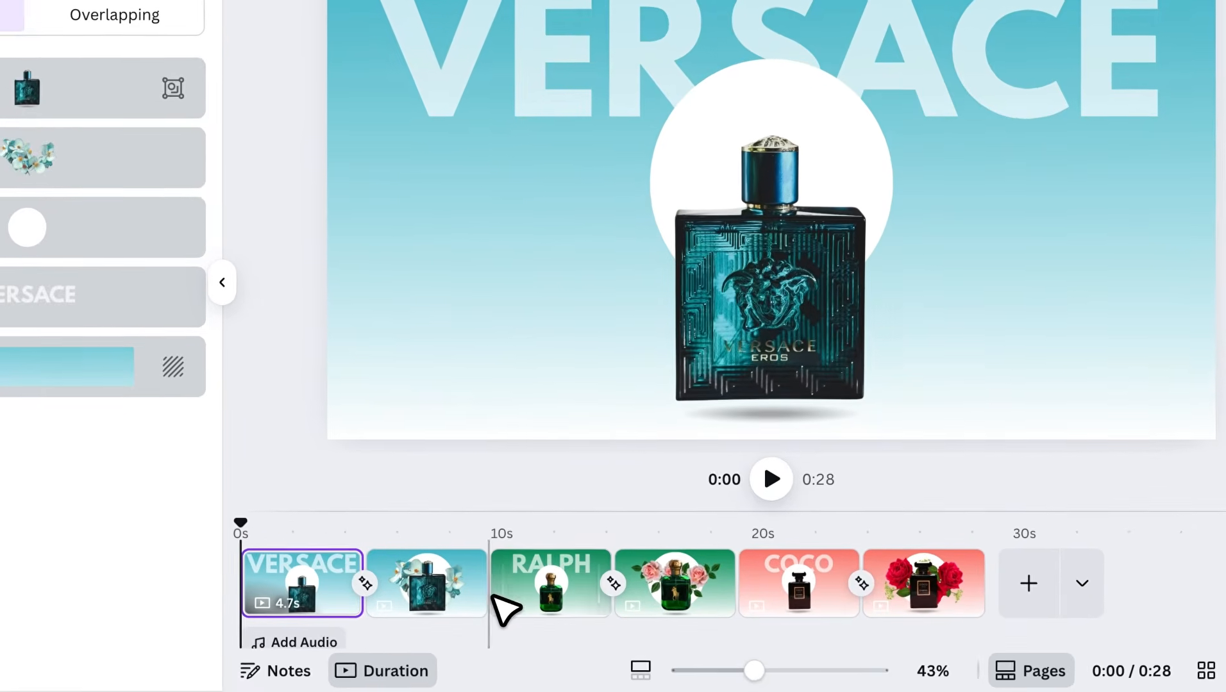
# Step: Add upward Flow transitions lasting 1.3 seconds between pages 2 and 3 and between pages 4 and 5
pyautogui.click(490, 600)
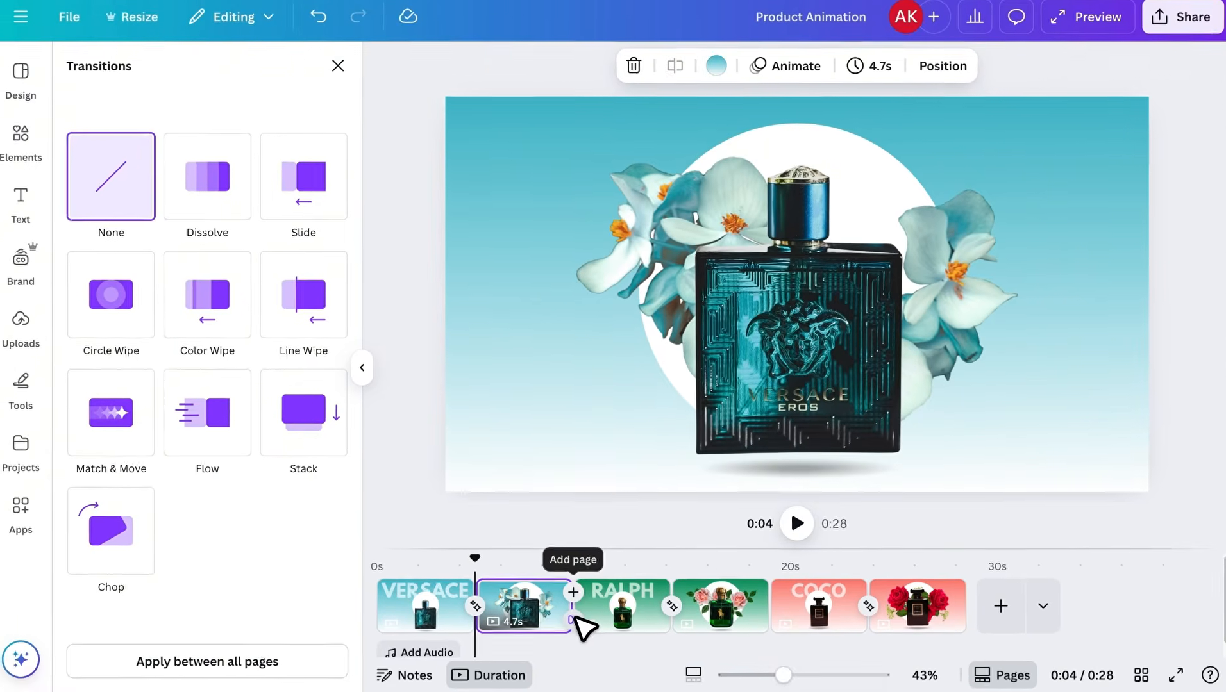
pyautogui.click(236, 447)
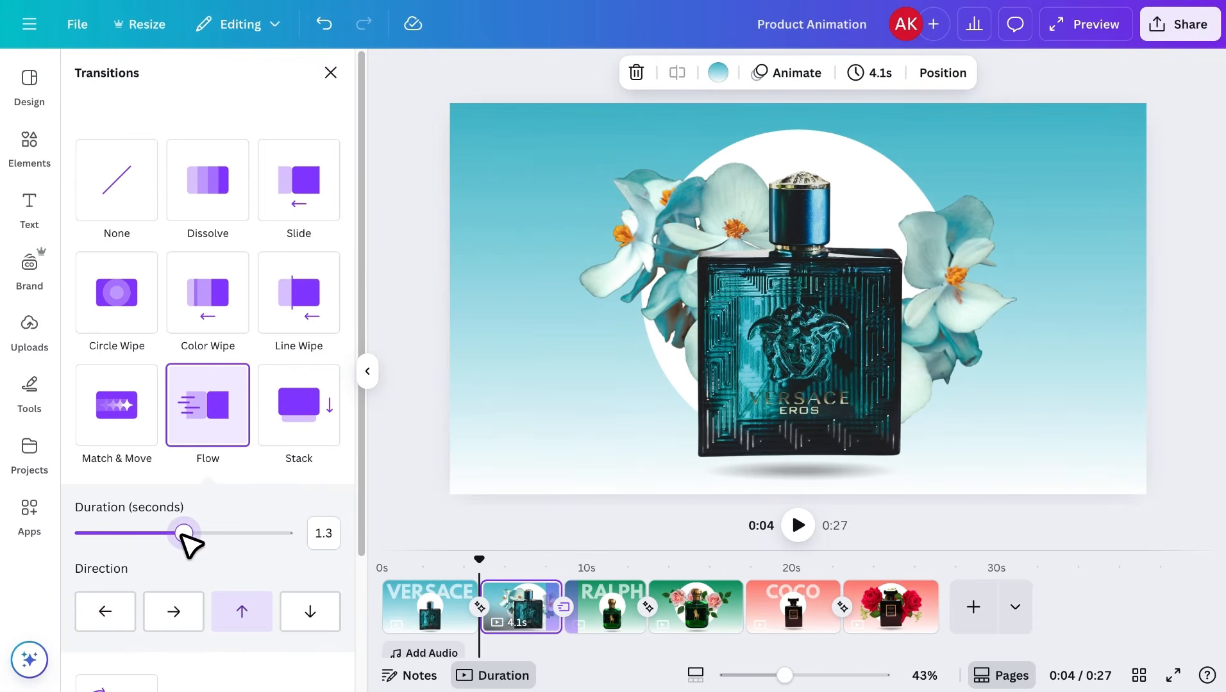
pyautogui.click(746, 616)
pyautogui.click(207, 405)
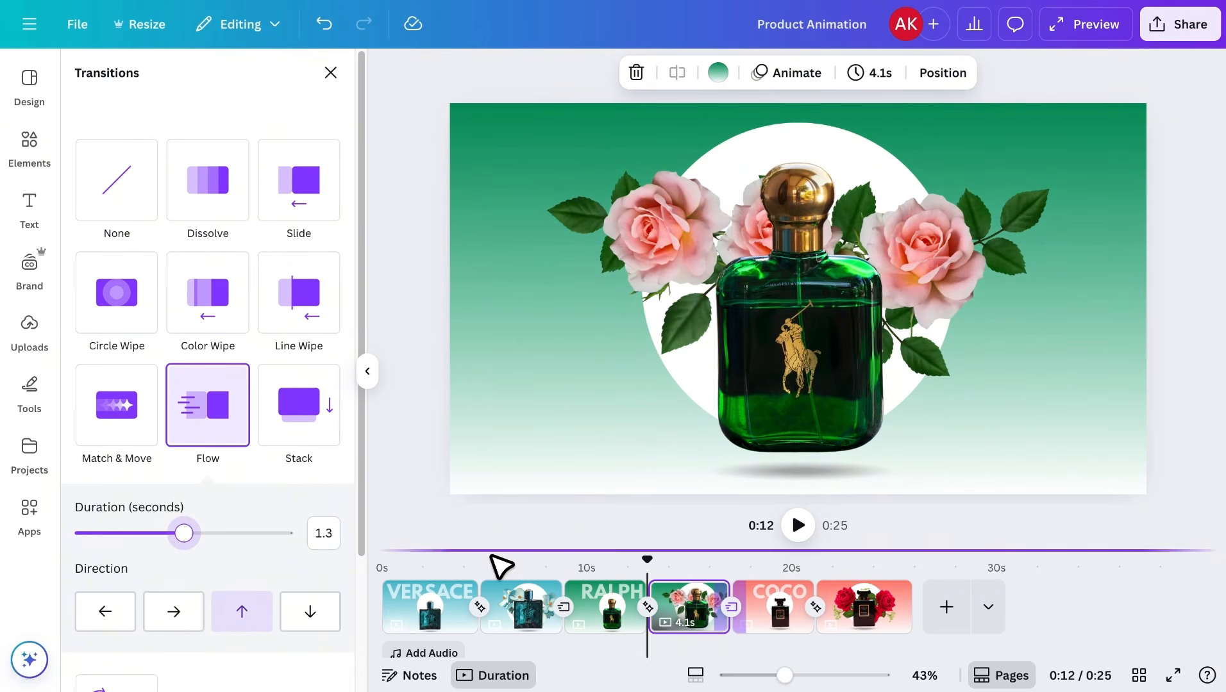
# Step: Set the first page's timing to 1.5 seconds and apply it to all 6 pages
pyautogui.click(436, 616)
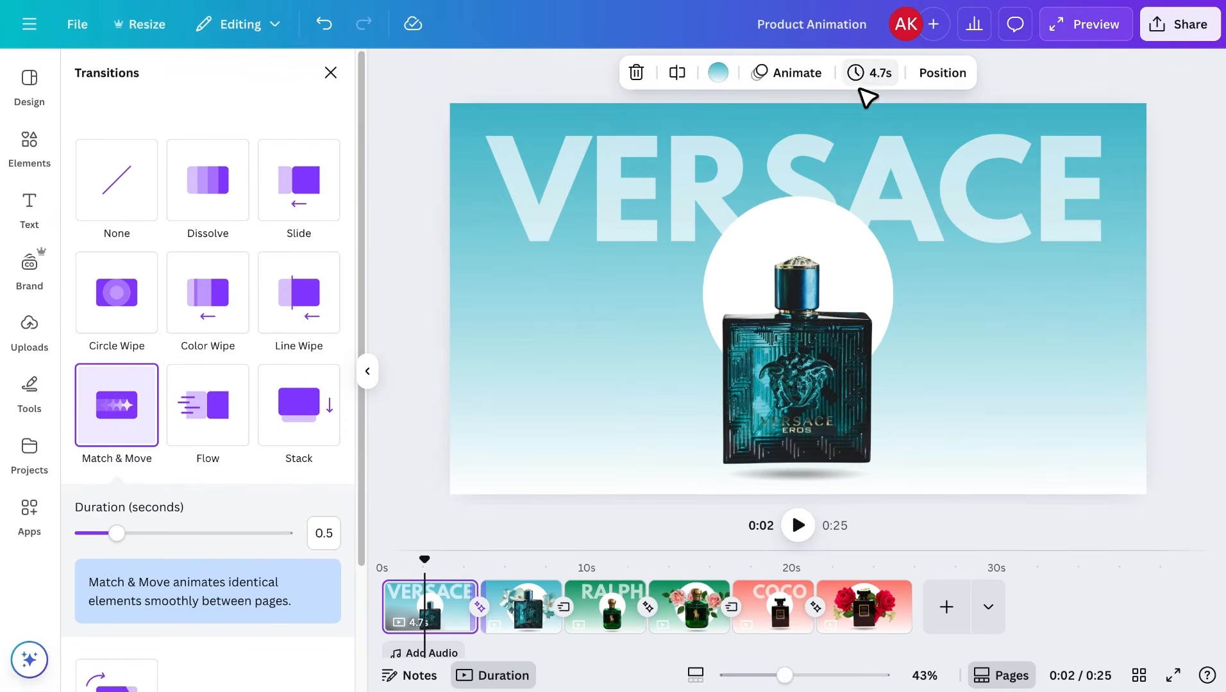
pyautogui.click(866, 76)
pyautogui.moveTo(772, 143); pyautogui.dragTo(768, 144)
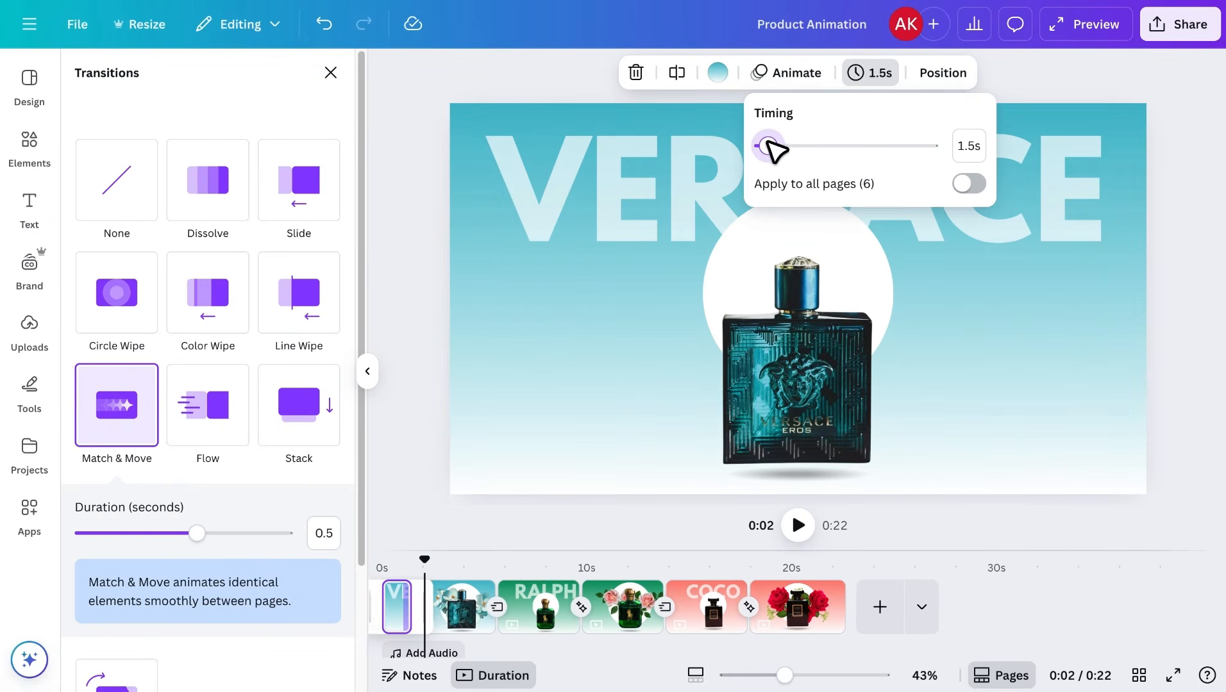
pyautogui.click(969, 185)
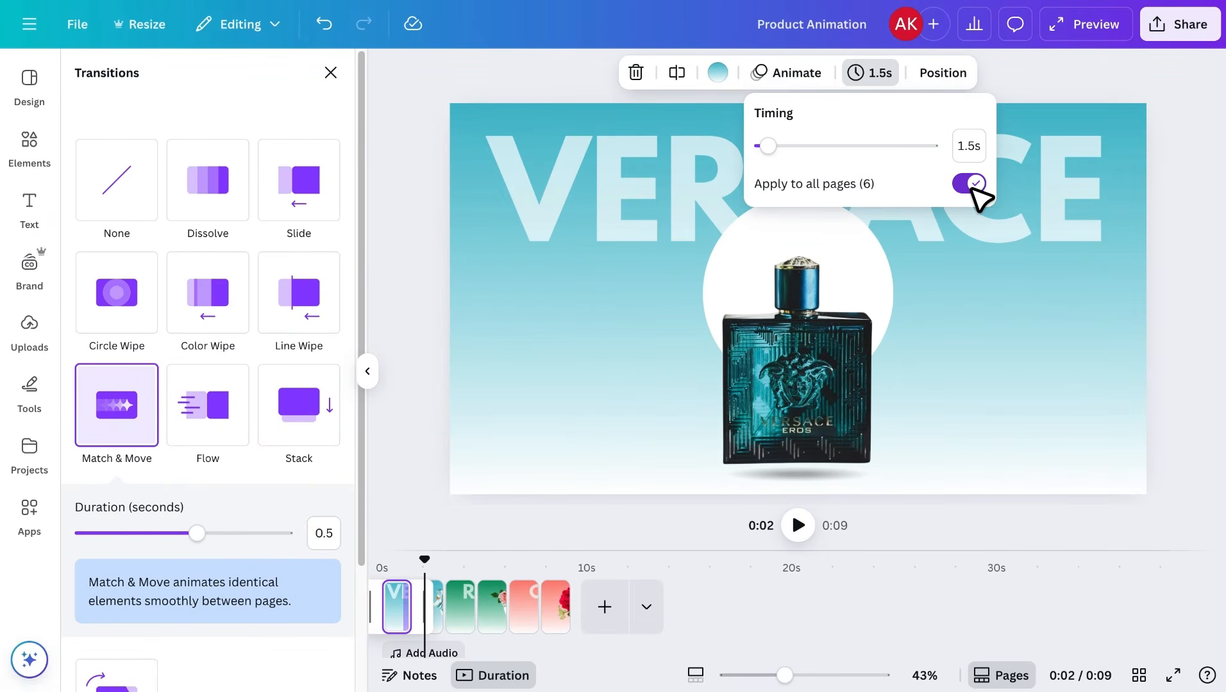
pyautogui.click(804, 641)
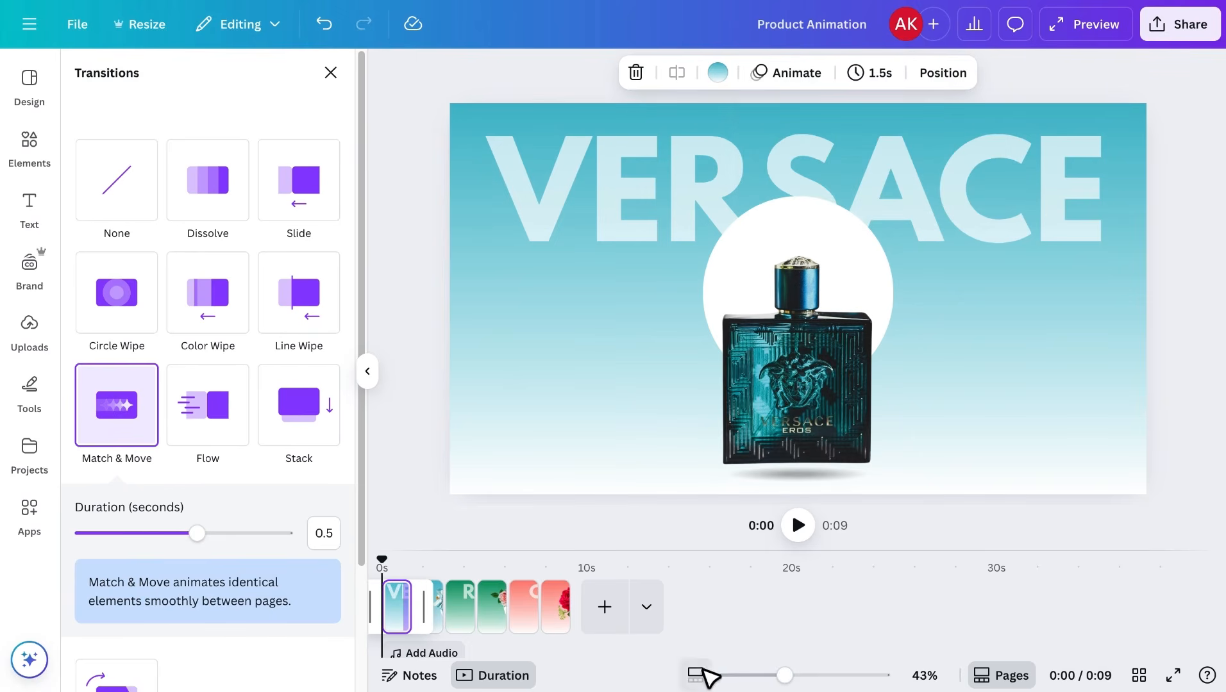
pyautogui.moveTo(758, 677); pyautogui.dragTo(777, 673)
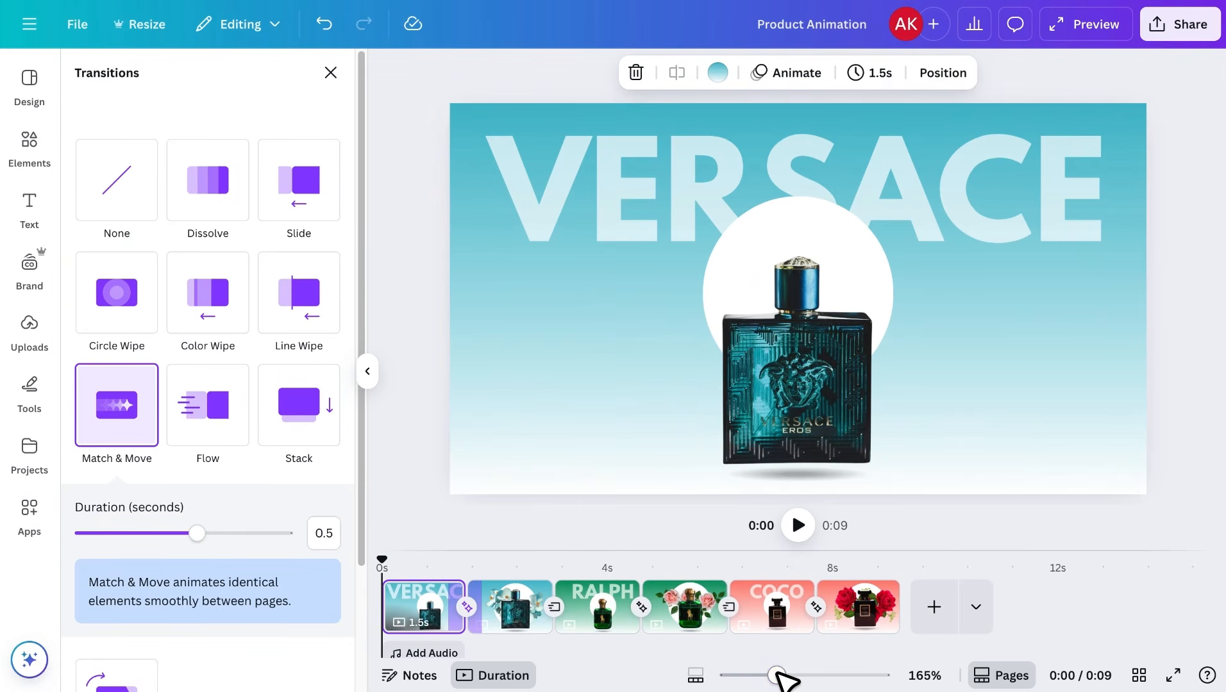